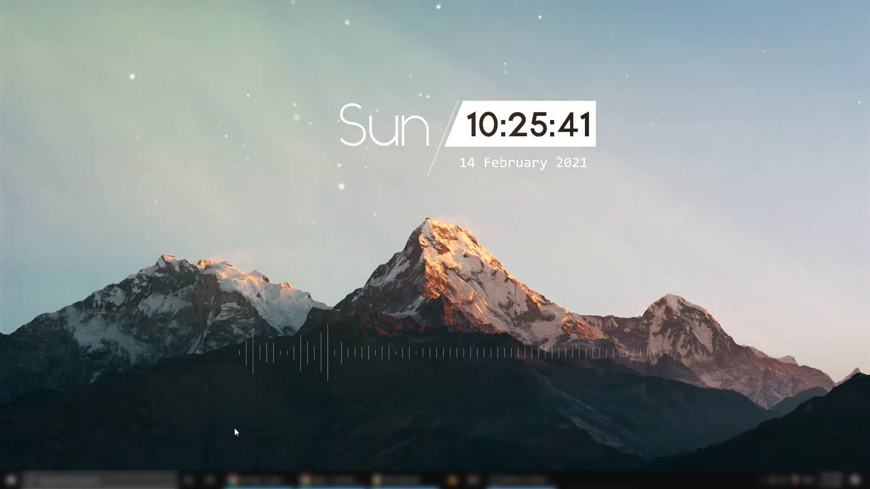
# Switch to Chrome and examine the Sea Keep "Lonely Watcher" model on its Sketchfab page, including the available download formats
pyautogui.click(240, 479)
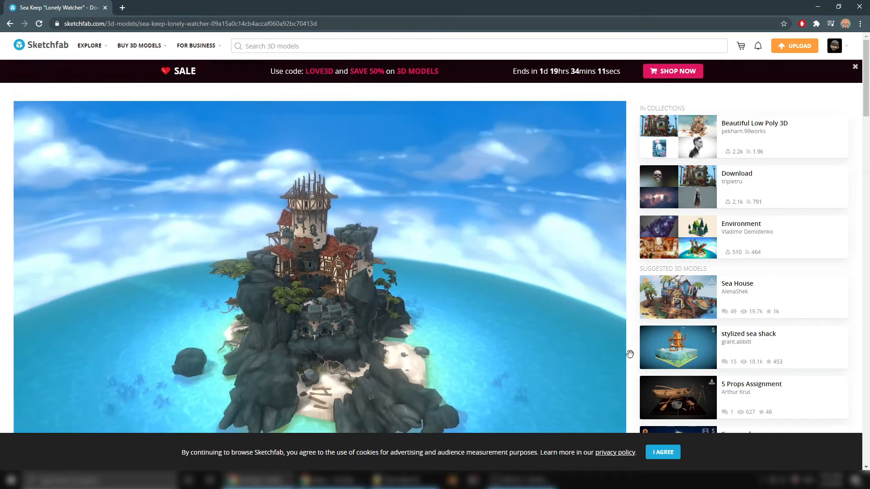
pyautogui.scroll(-3, 708, 340)
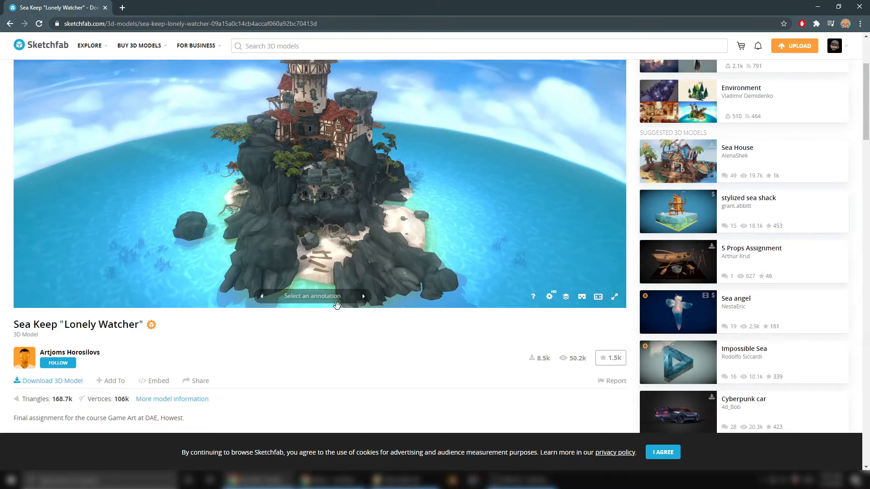
pyautogui.scroll(-1, 375, 335)
pyautogui.scroll(1, 375, 336)
pyautogui.moveTo(393, 200); pyautogui.dragTo(376, 201)
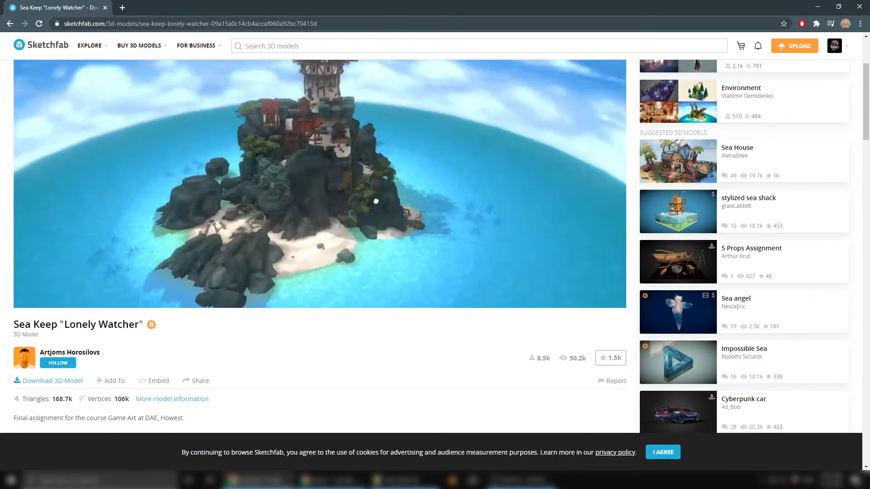
pyautogui.scroll(3, 420, 346)
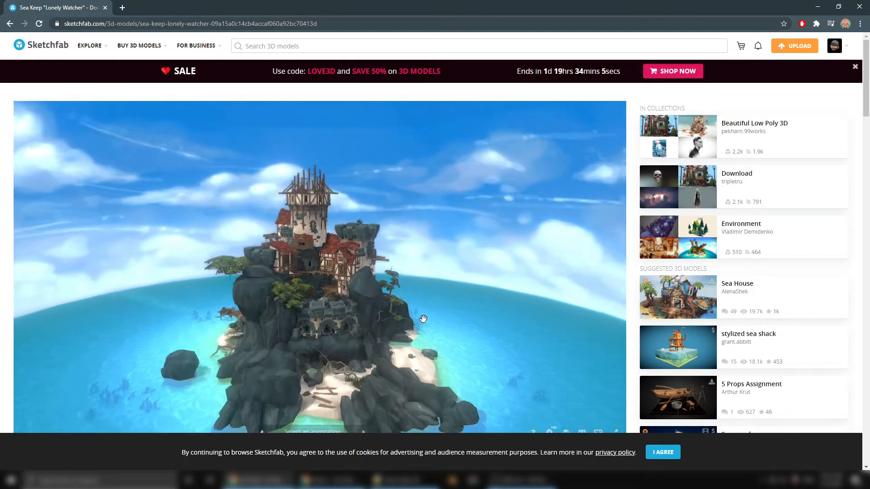
pyautogui.scroll(-5, 397, 347)
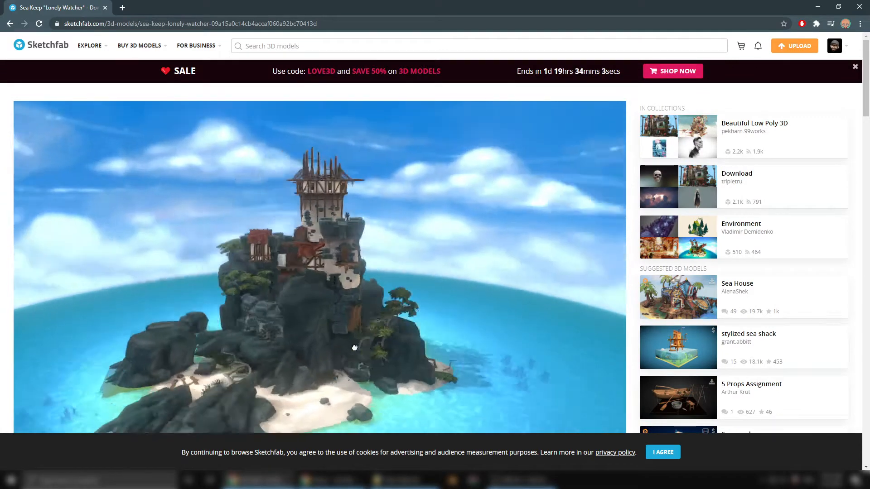
pyautogui.scroll(-4, 734, 326)
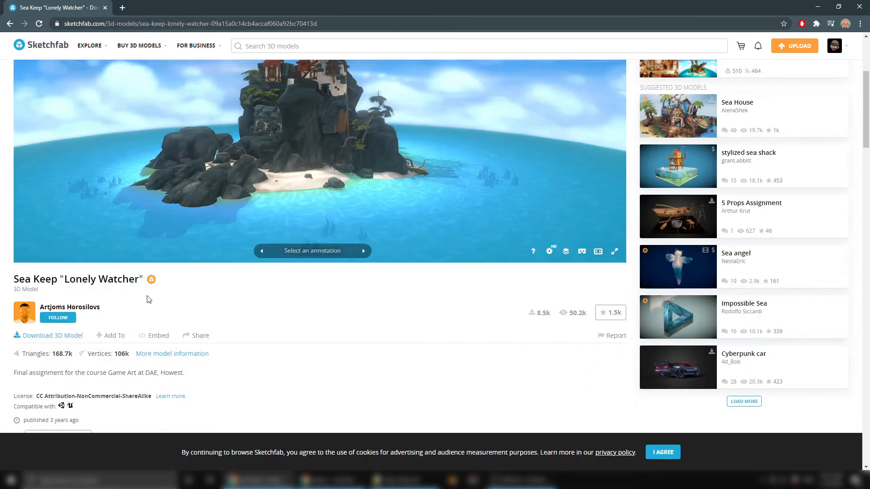
pyautogui.click(48, 336)
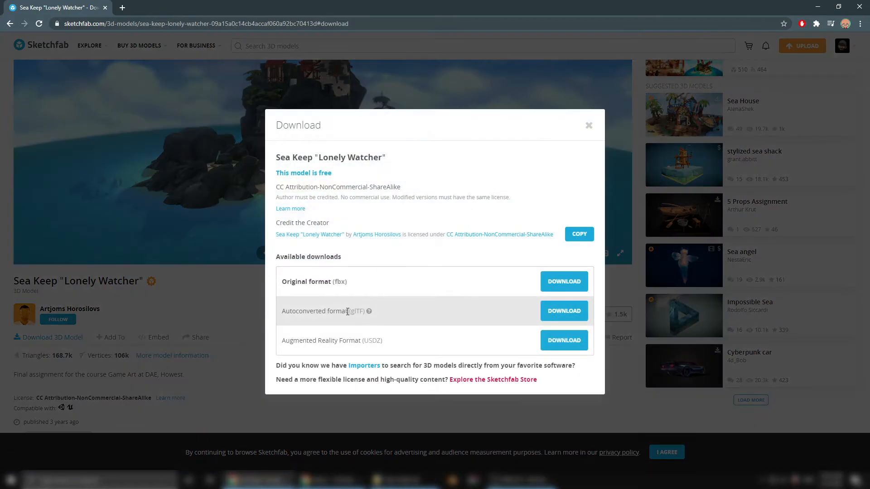
pyautogui.click(818, 7)
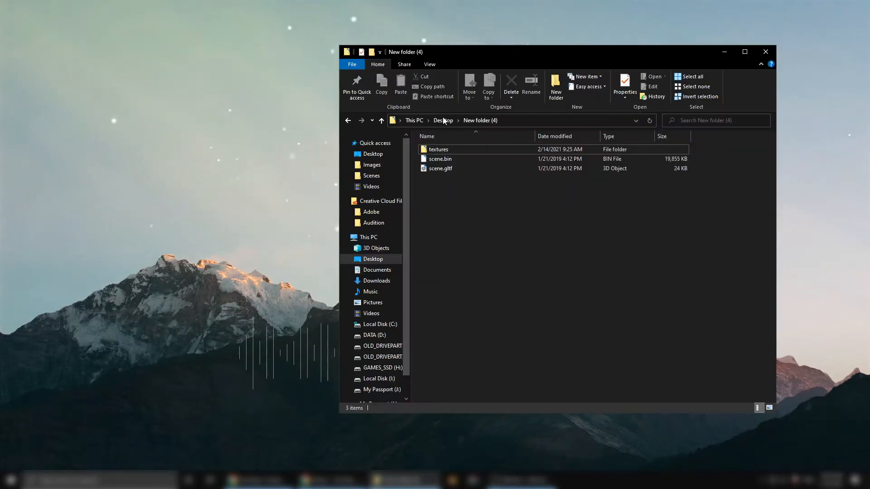
pyautogui.moveTo(471, 213); pyautogui.dragTo(453, 147)
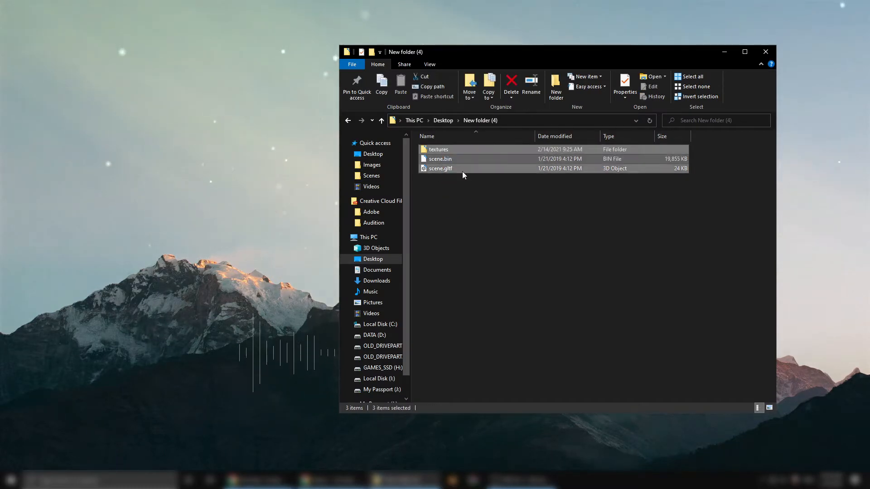
pyautogui.click(456, 190)
# Launch Ventuz Designer and open the ONLYGOODSIR project with a new scene
pyautogui.press('super')
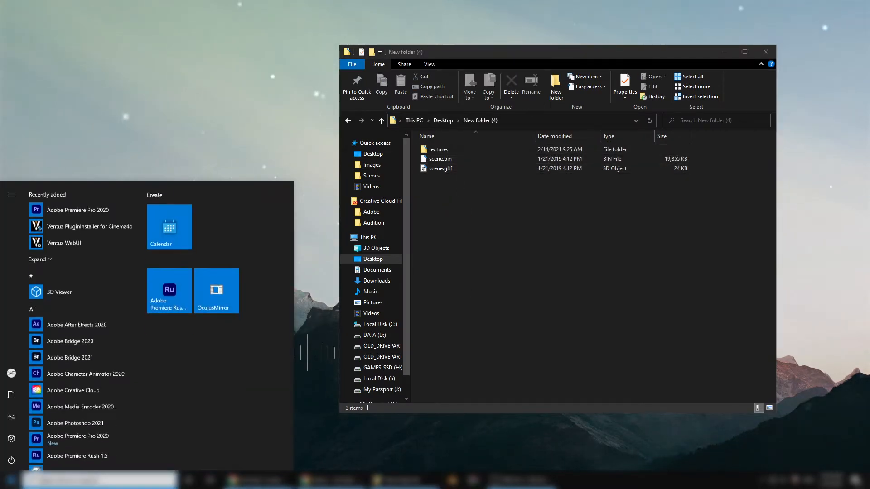
pyautogui.write('ventu')
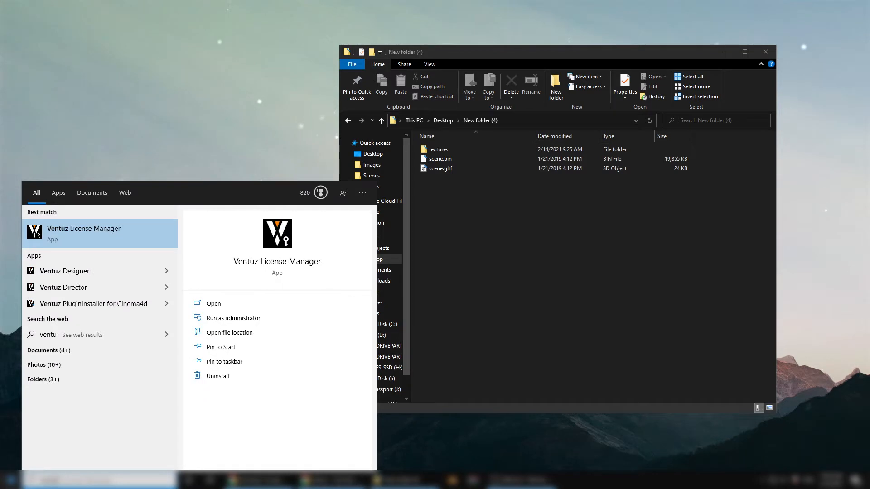
pyautogui.press('Down')
pyautogui.press('Return')
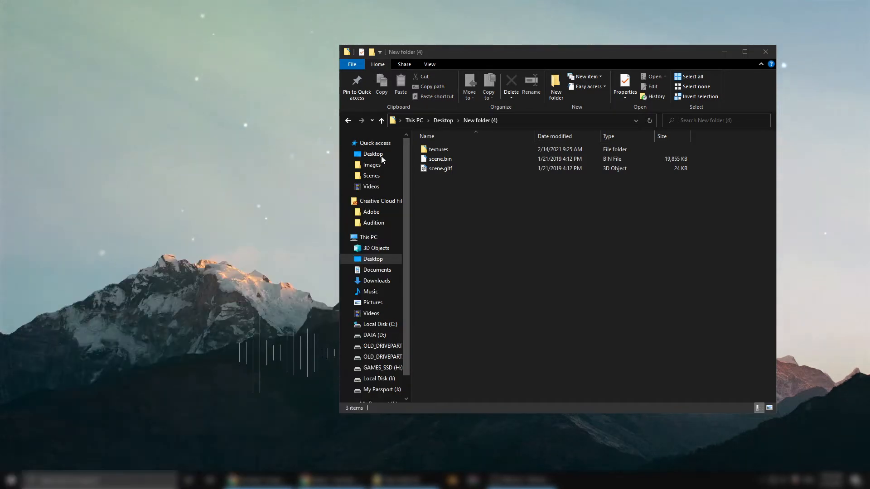
pyautogui.click(728, 52)
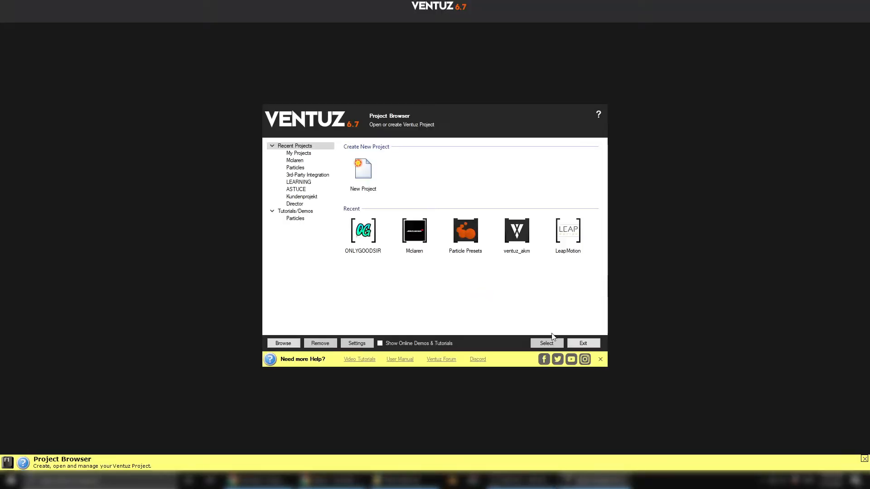
pyautogui.doubleClick(377, 229)
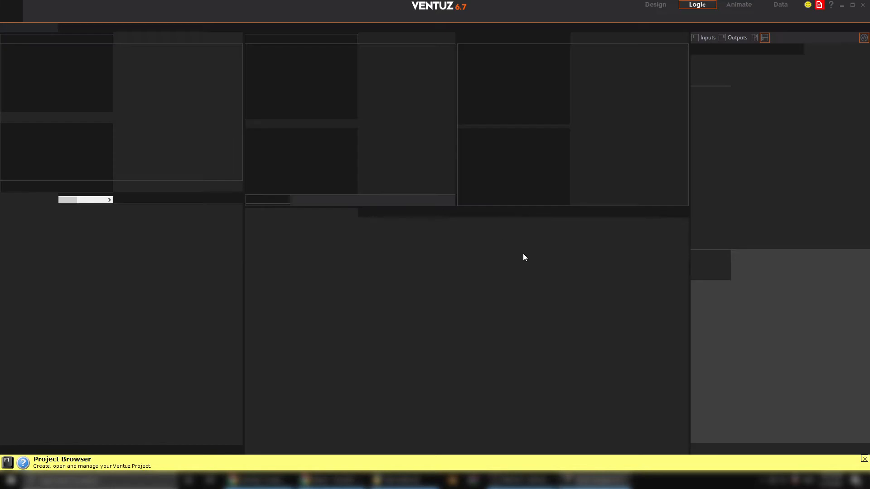
pyautogui.click(623, 319)
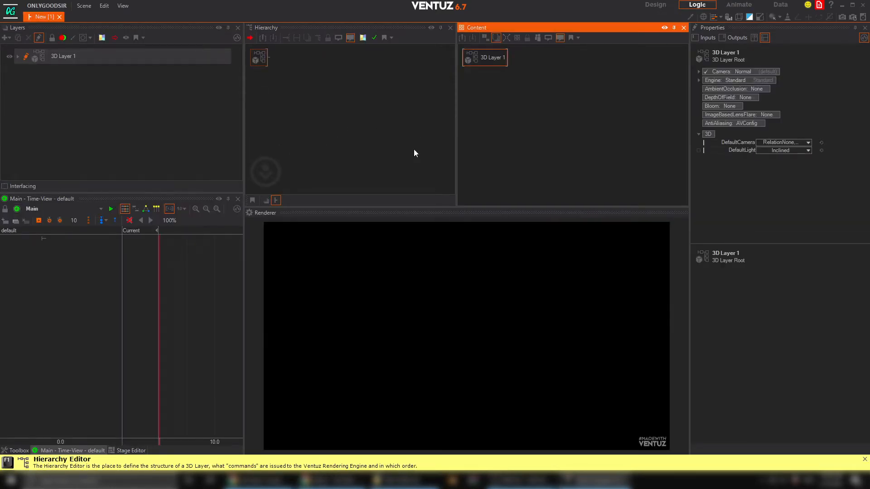
# Import scene.gltf from New folder (4) into the hierarchy under the 3D Layer 1 root, and delete its Geometry Import node
pyautogui.click(404, 480)
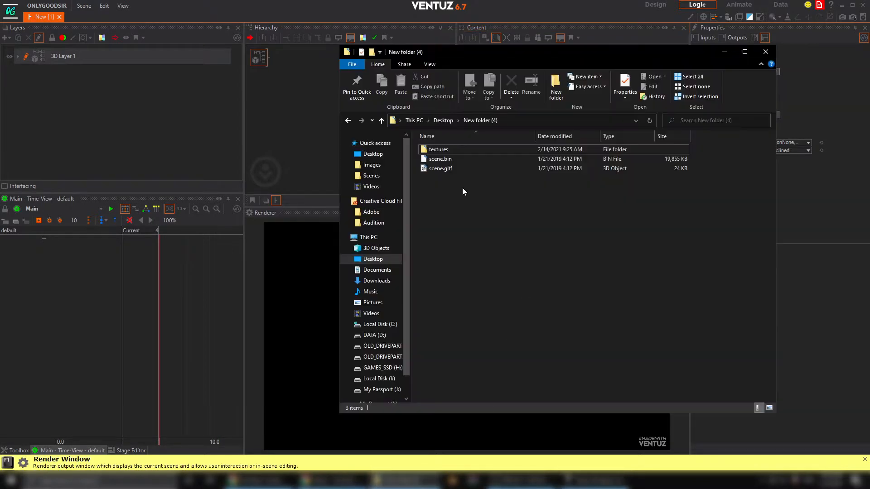
pyautogui.moveTo(450, 171); pyautogui.dragTo(304, 121)
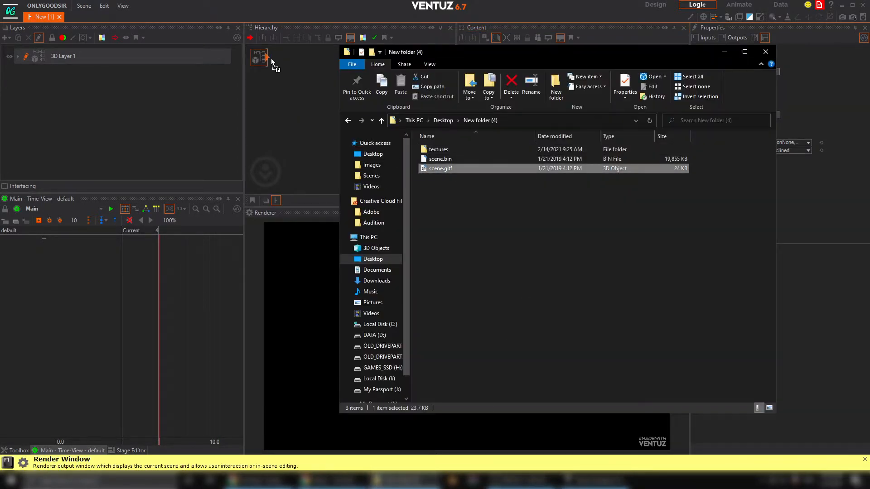
pyautogui.moveTo(272, 63); pyautogui.dragTo(270, 61)
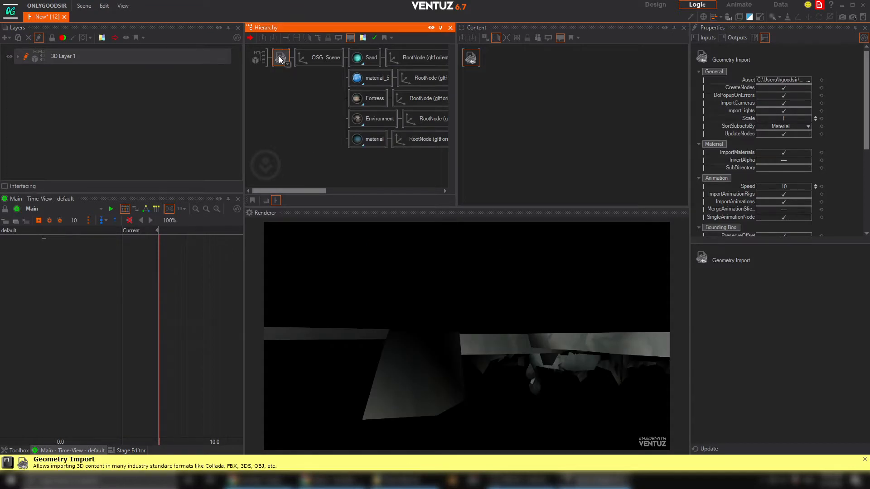
pyautogui.press('Delete')
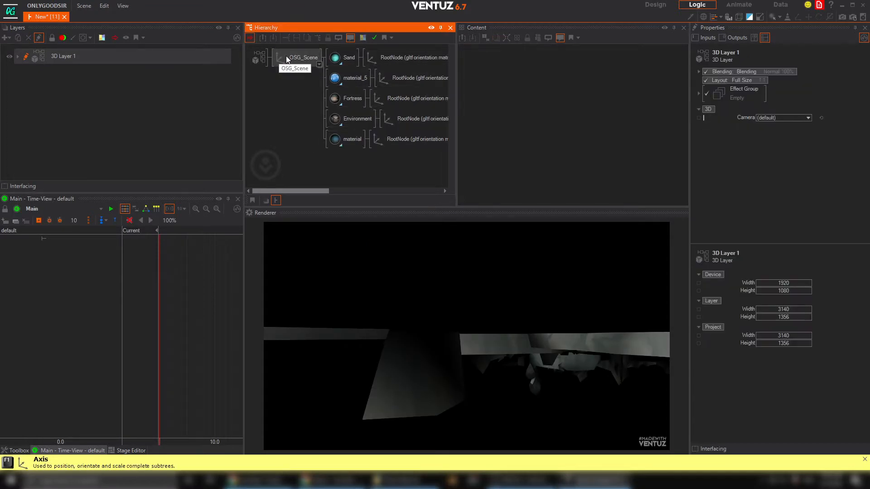
# Fit the castle in the render by setting the OSG_Scene axis's overall scaling factor to 0.04 and its Y position to -6.25
pyautogui.click(286, 60)
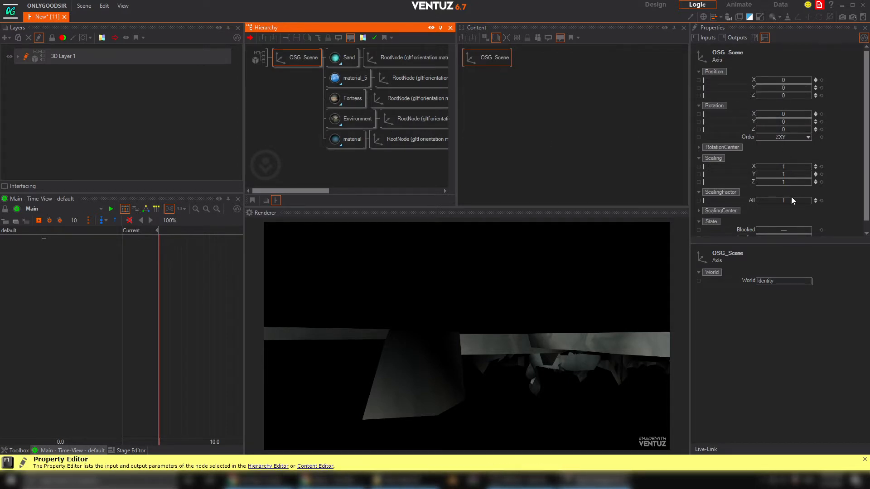
pyautogui.moveTo(792, 200); pyautogui.dragTo(768, 202)
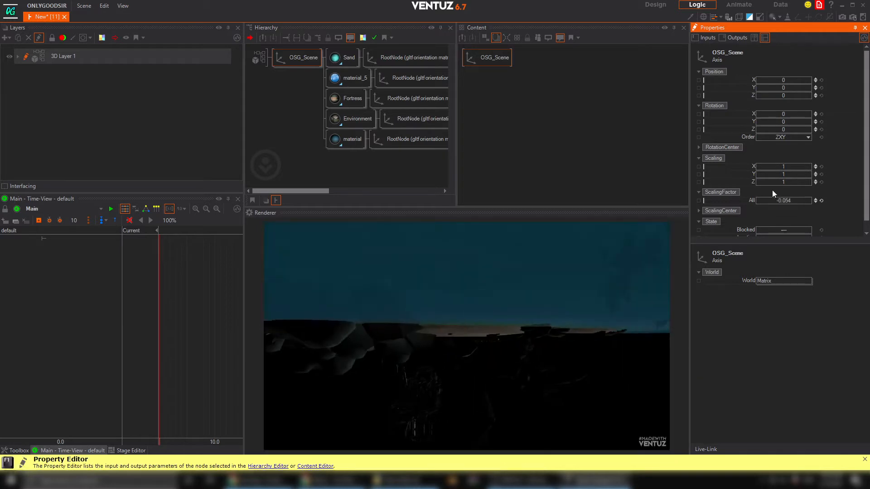
pyautogui.click(822, 200)
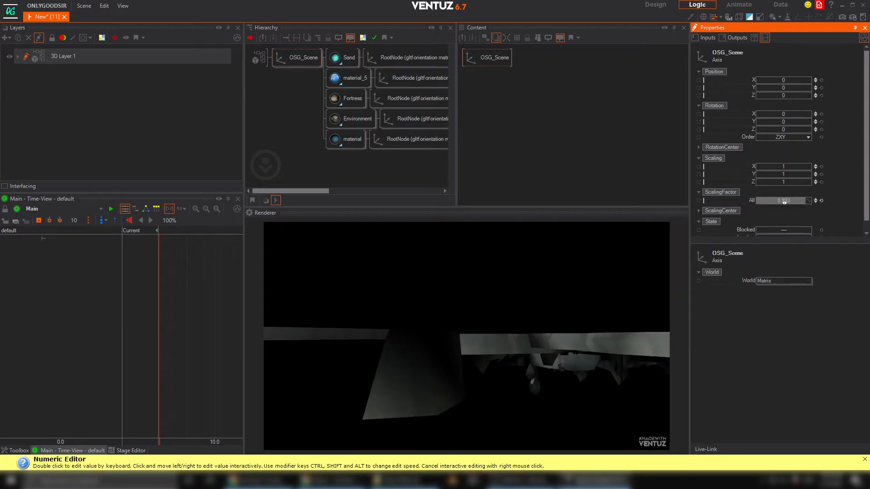
pyautogui.moveTo(784, 202); pyautogui.dragTo(770, 202)
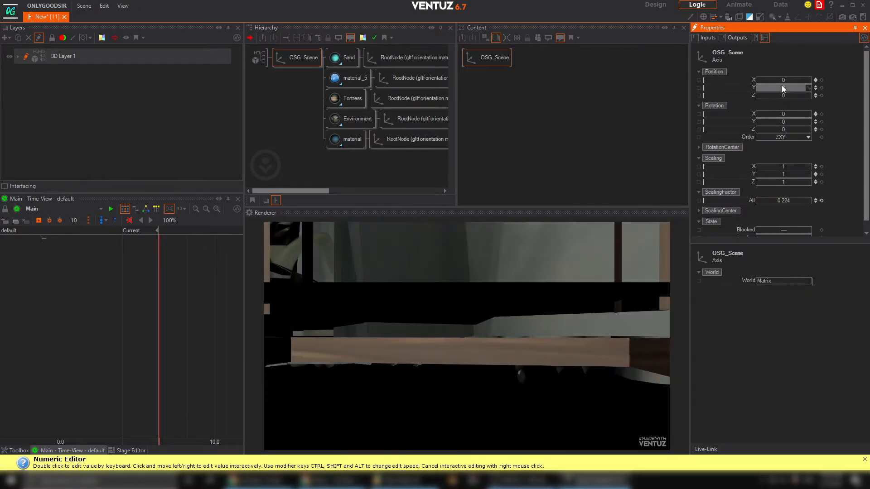
pyautogui.moveTo(782, 88); pyautogui.dragTo(770, 88)
pyautogui.moveTo(792, 200); pyautogui.dragTo(751, 202)
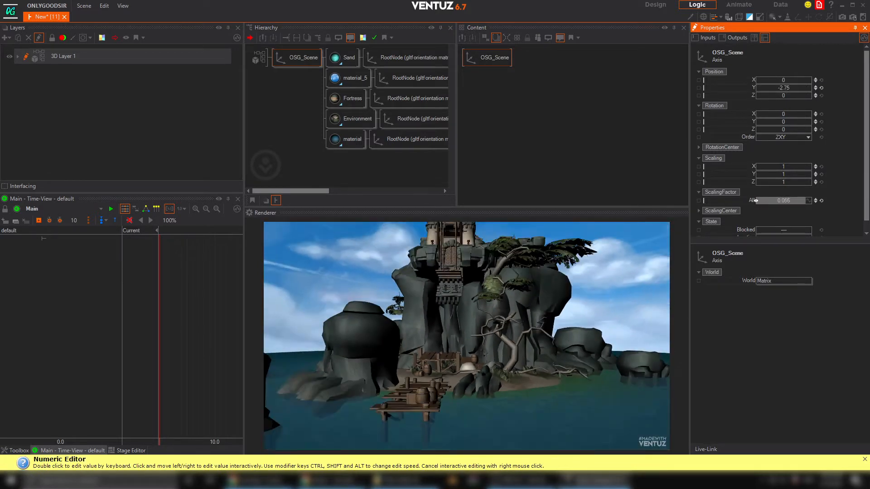
pyautogui.moveTo(782, 88); pyautogui.dragTo(772, 89)
pyautogui.moveTo(790, 200); pyautogui.dragTo(781, 201)
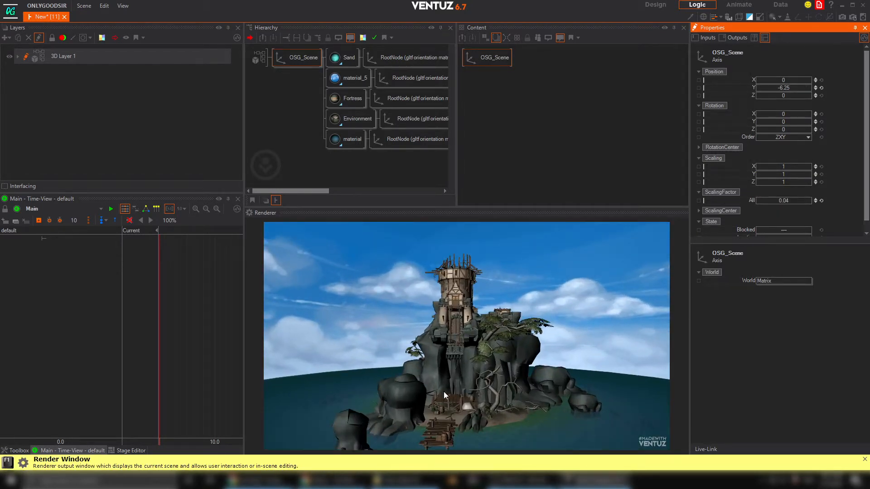
pyautogui.click(347, 121)
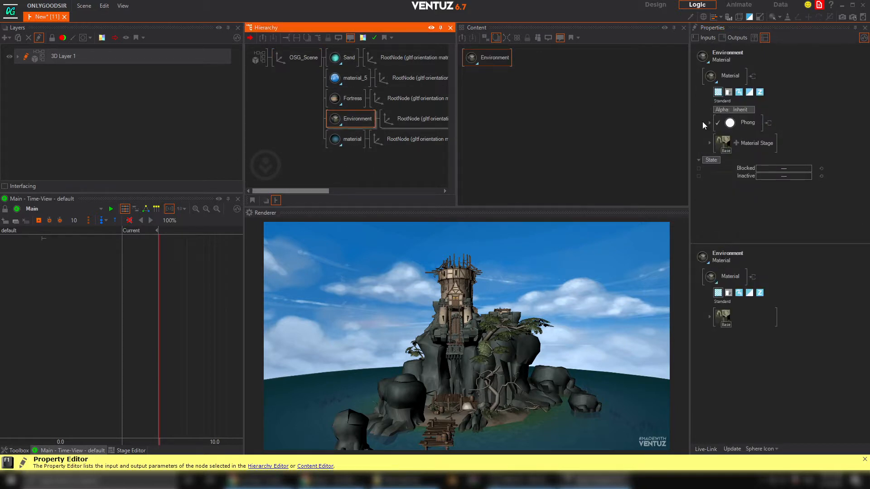
pyautogui.click(279, 90)
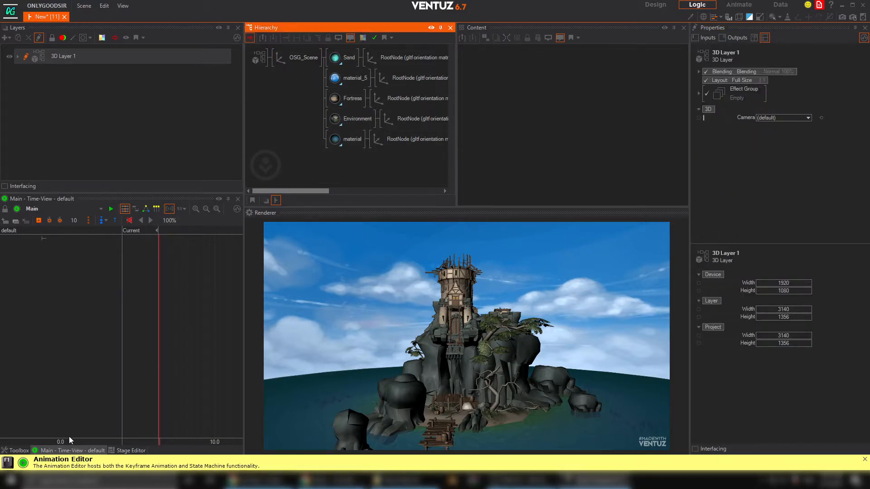
# Add a Directional Light between the layer root and the OSG_Scene axis, with pitch 71 and yaw 15
pyautogui.click(20, 451)
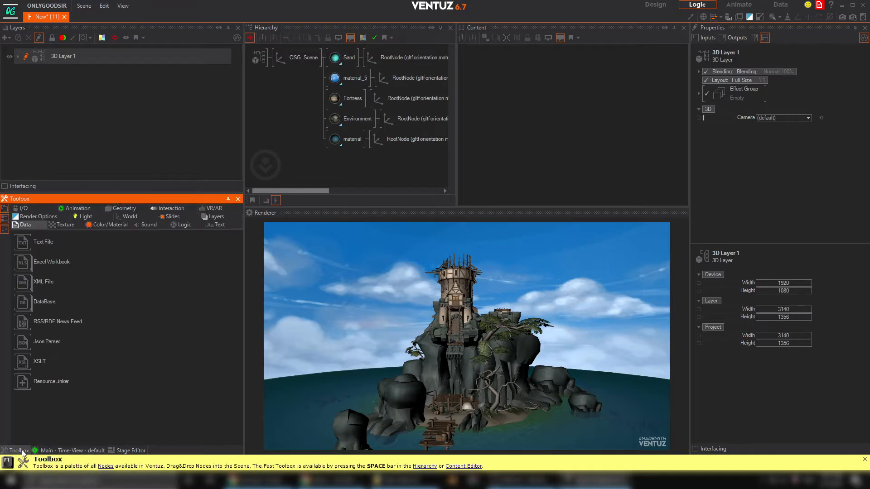
pyautogui.click(85, 217)
pyautogui.moveTo(266, 59); pyautogui.dragTo(269, 58)
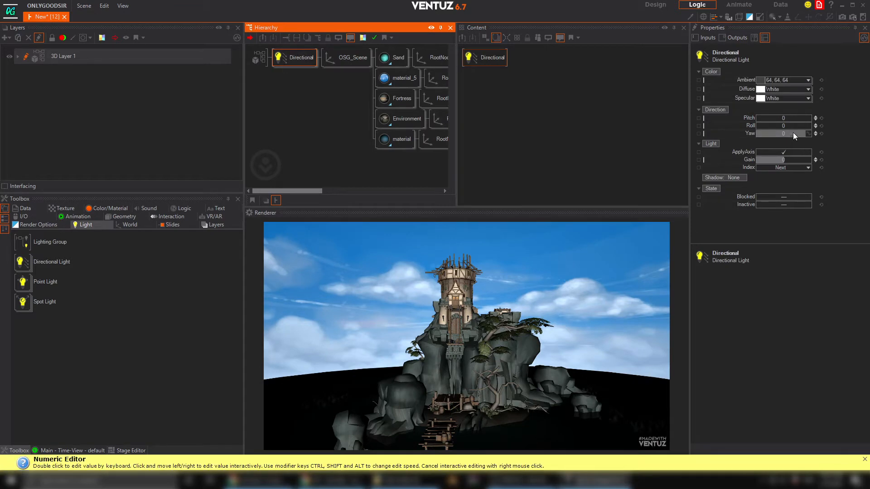
pyautogui.moveTo(793, 133); pyautogui.dragTo(732, 121)
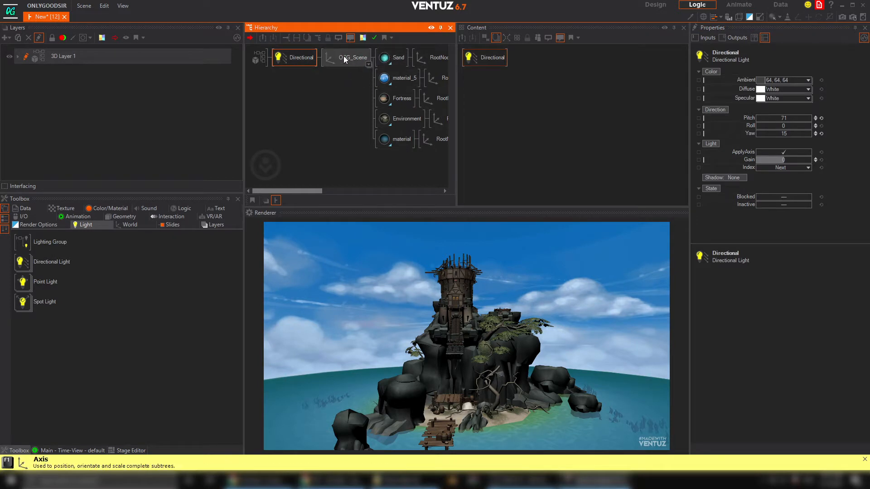
# Set the sky material material_5 to use Shadow Options, with Cast, Receive and SimpleCasterShader disabled
pyautogui.click(392, 78)
pyautogui.moveTo(353, 92); pyautogui.dragTo(394, 94, button='middle')
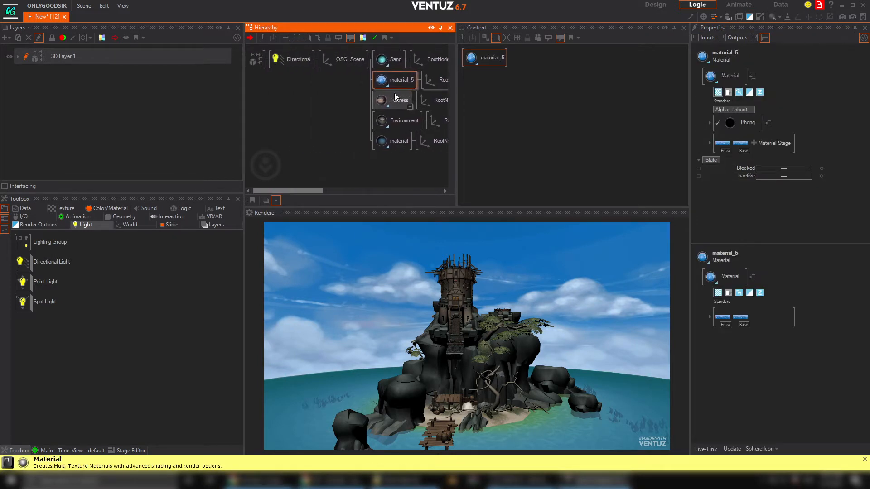
pyautogui.click(728, 92)
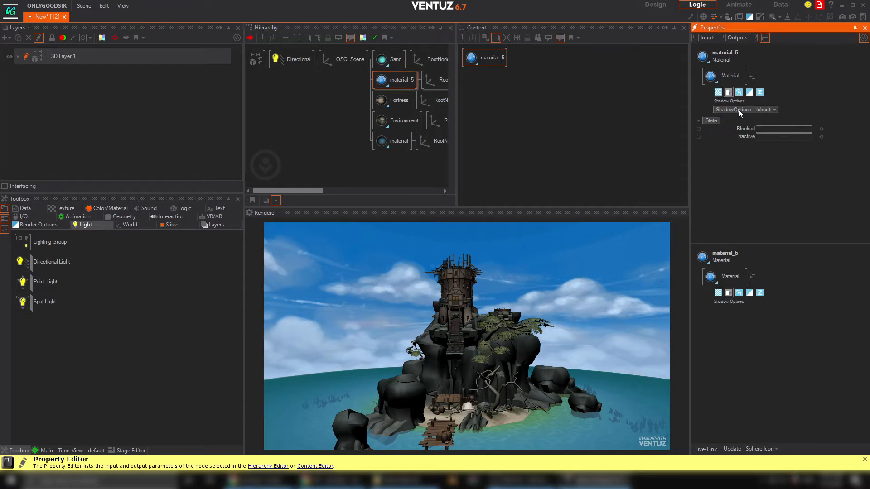
pyautogui.click(768, 110)
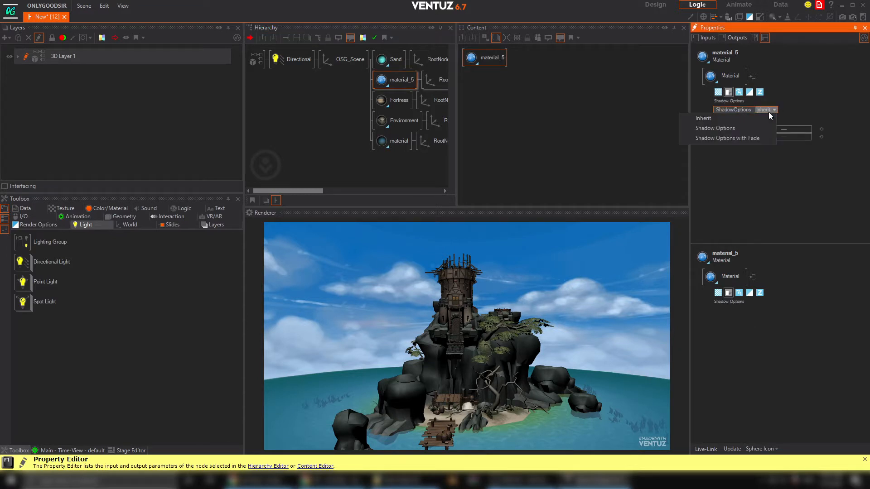
pyautogui.click(724, 129)
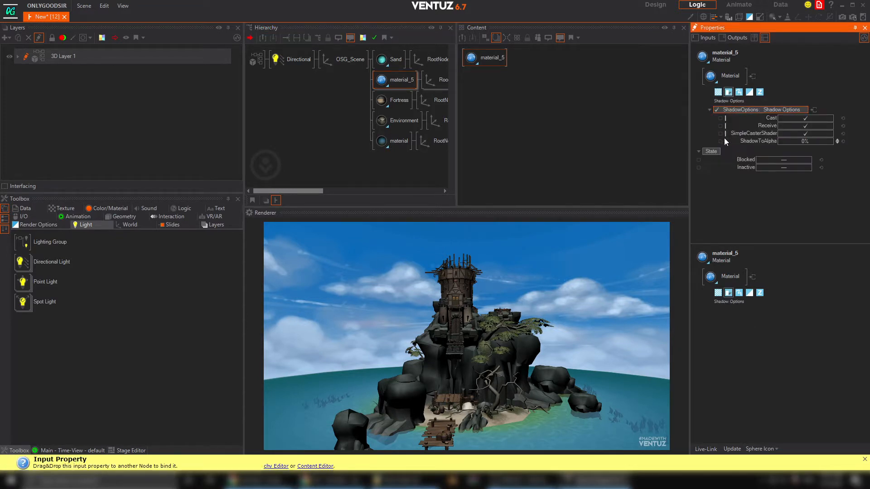
pyautogui.click(806, 125)
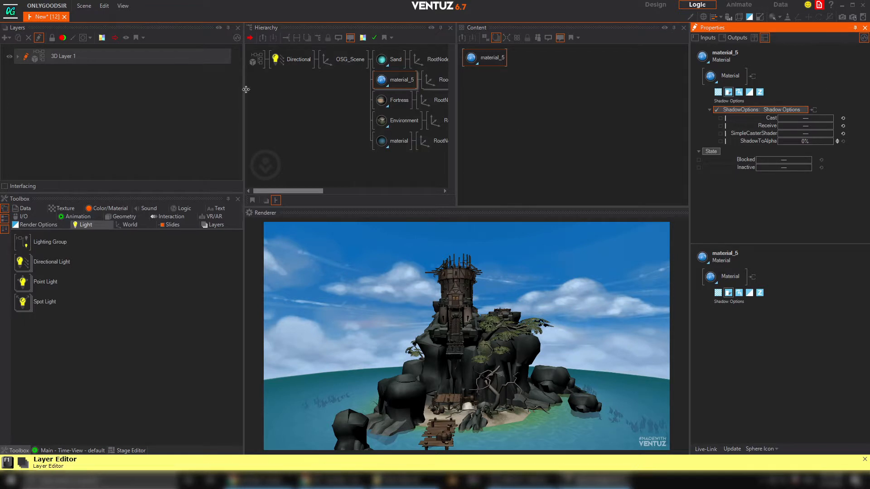
# Enable a Shadow Map on the Directional light and set its pitch to 32
pyautogui.click(297, 60)
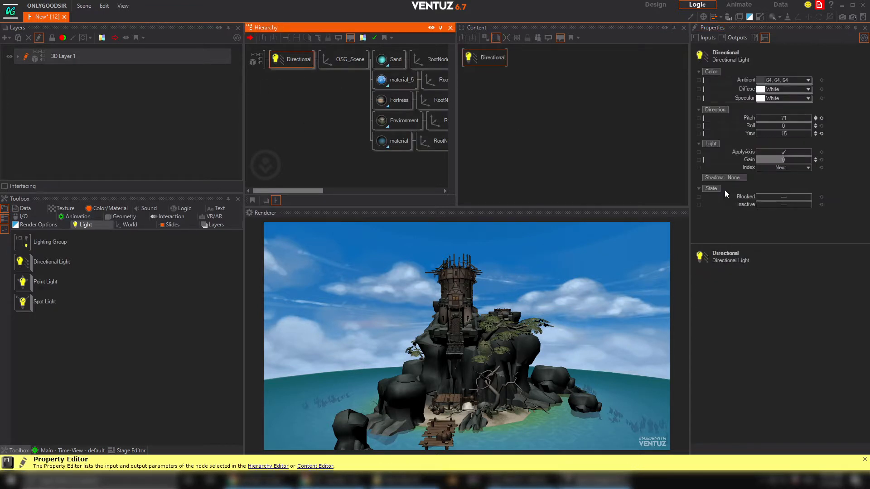
pyautogui.click(725, 177)
pyautogui.click(717, 198)
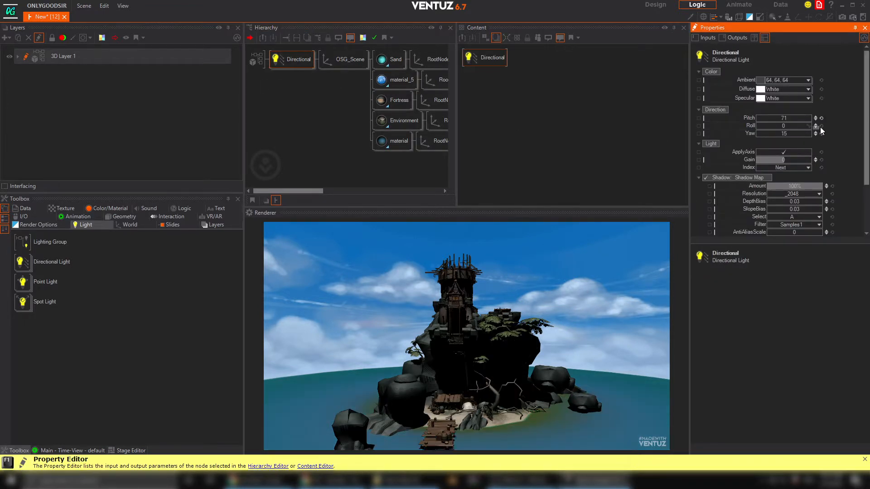
pyautogui.moveTo(779, 117); pyautogui.dragTo(769, 120)
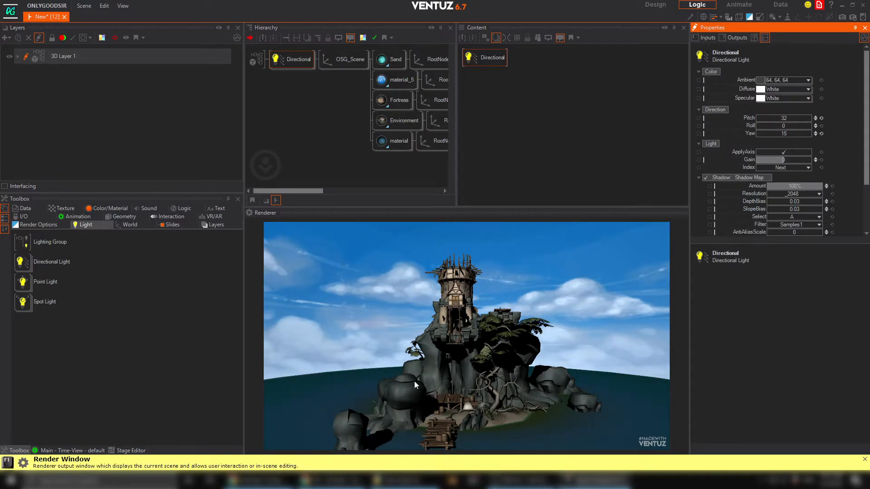
# Set the Environment material's Phong specular color to black (0, 0, 0)
pyautogui.click(394, 121)
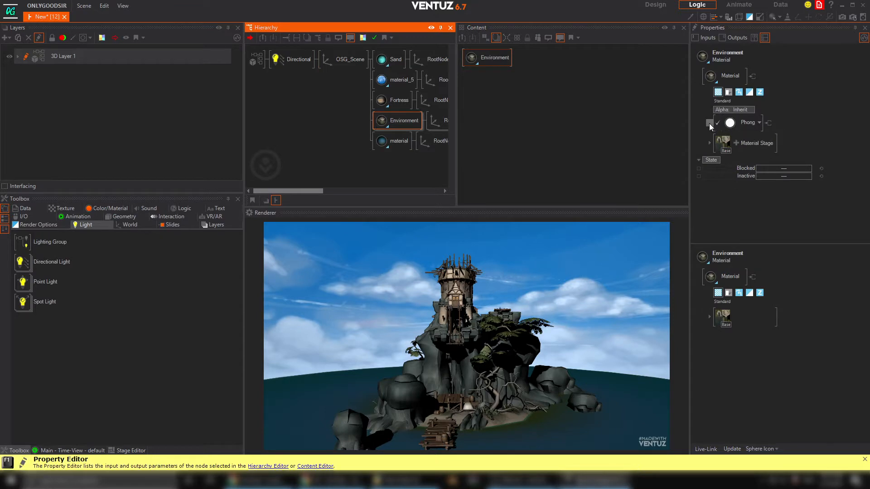
pyautogui.click(709, 123)
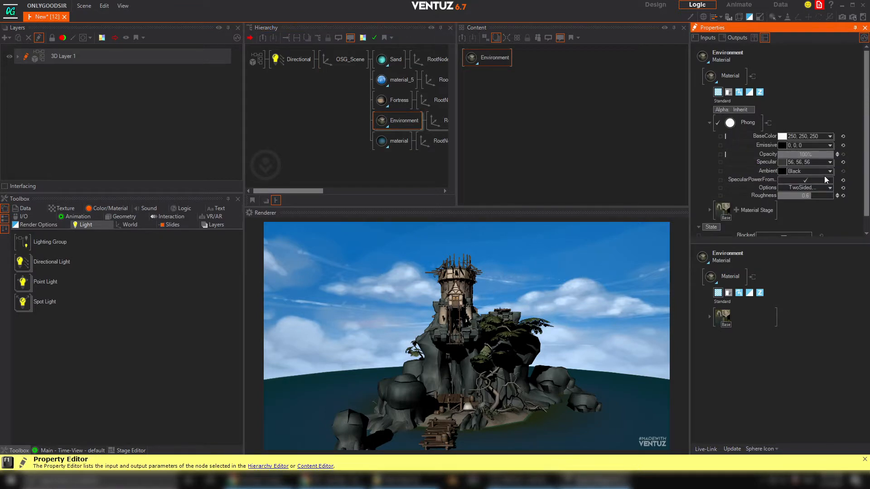
pyautogui.click(829, 162)
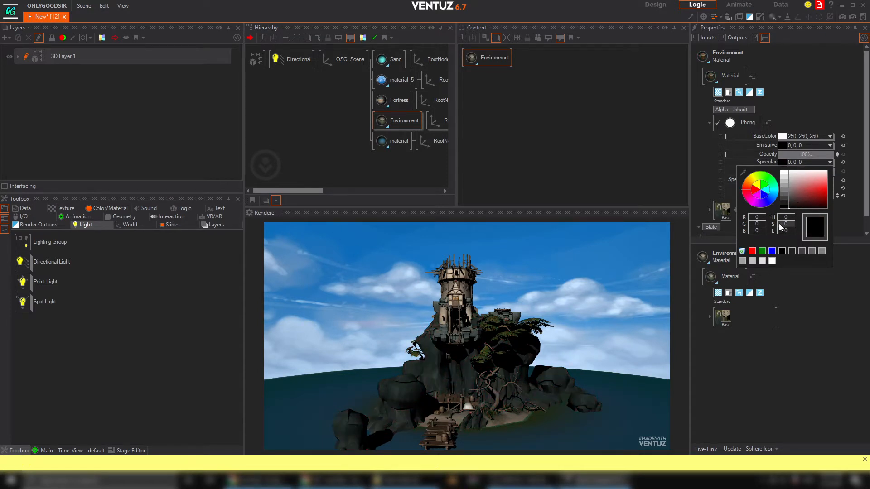
pyautogui.click(839, 84)
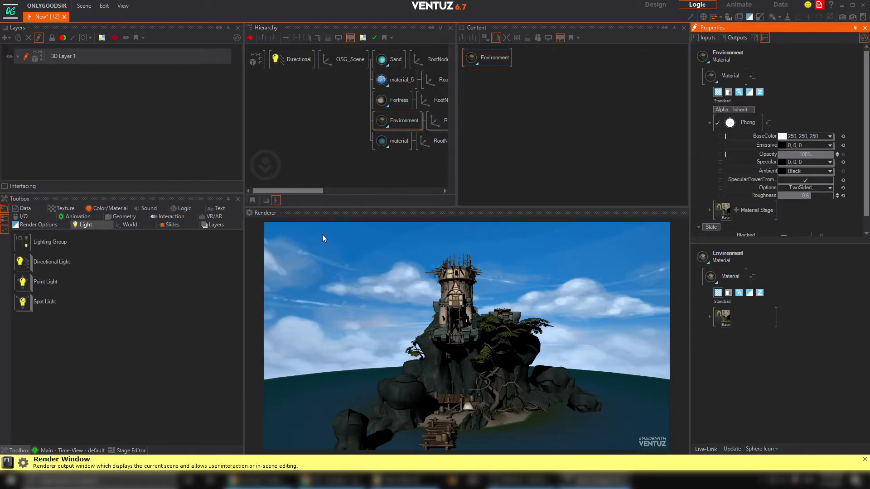
# Set the Directional light's shadow map resolution to 8192
pyautogui.click(295, 59)
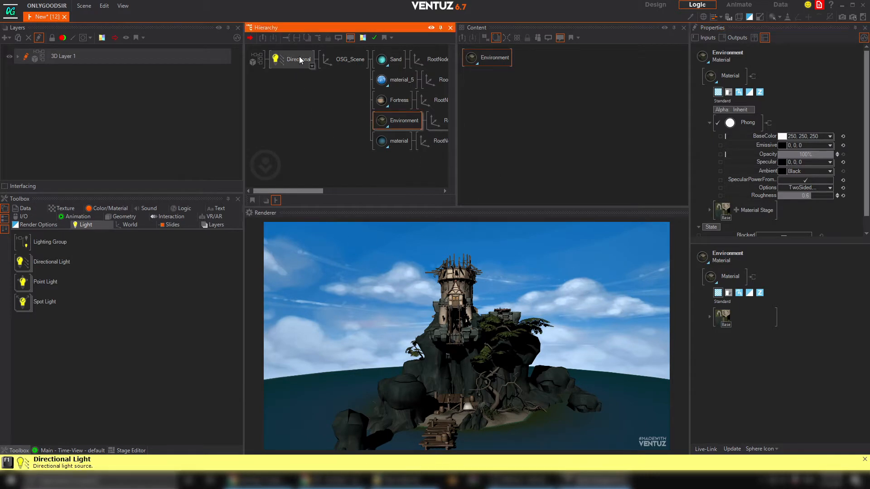
pyautogui.click(819, 194)
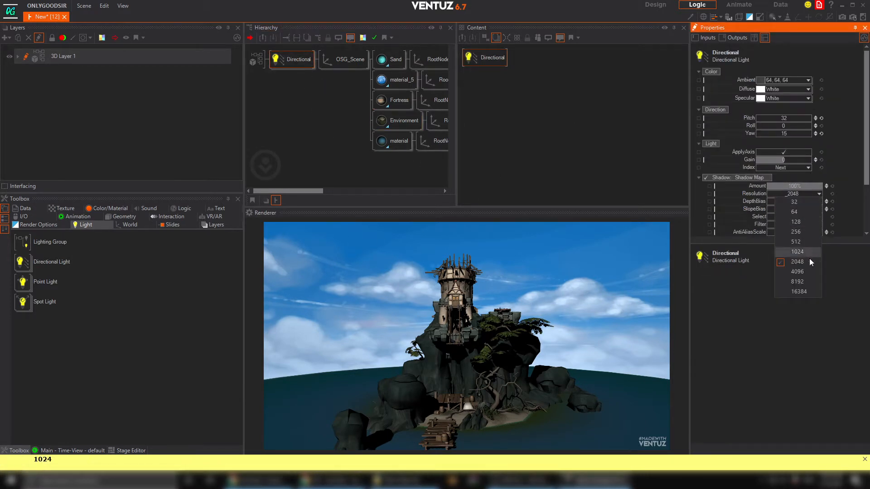
pyautogui.click(802, 281)
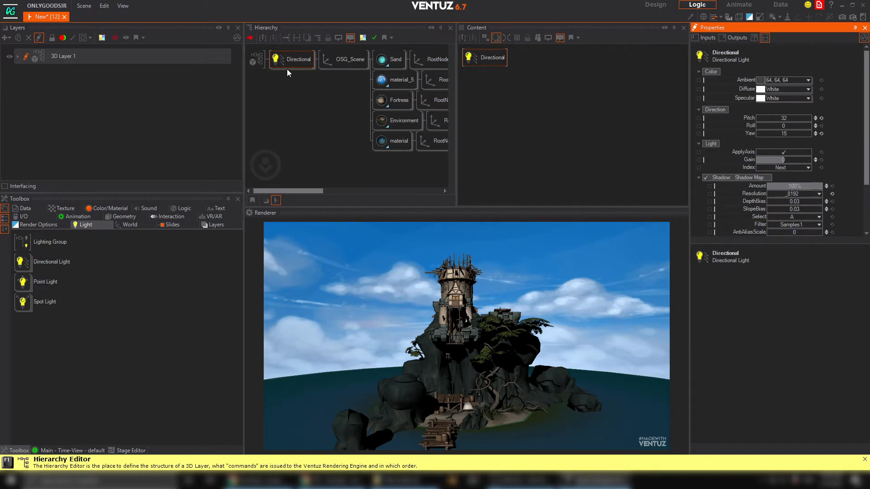
# Set the OSG_Scene axis's Y rotation to -334 and readjust the Directional light's pitch
pyautogui.click(345, 63)
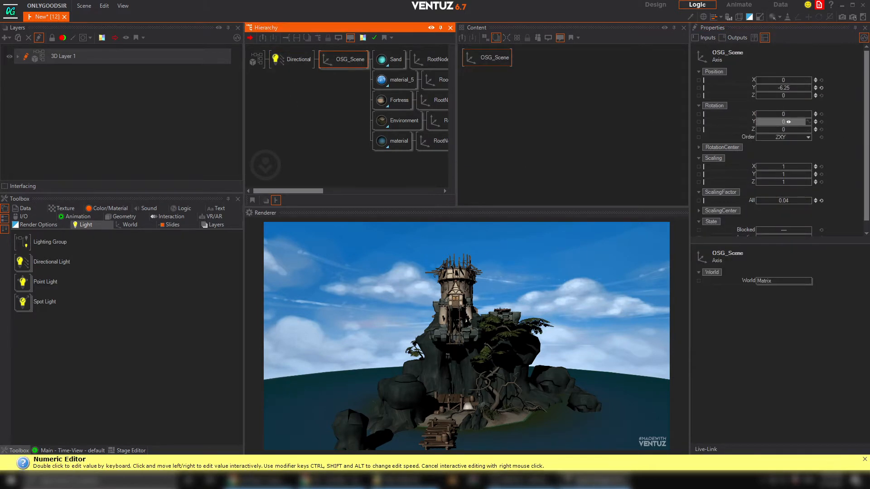
pyautogui.moveTo(789, 122)
pyautogui.mouseDown()
pyautogui.moveTo(756, 124)
pyautogui.moveTo(789, 118)
pyautogui.mouseUp()
pyautogui.click(293, 63)
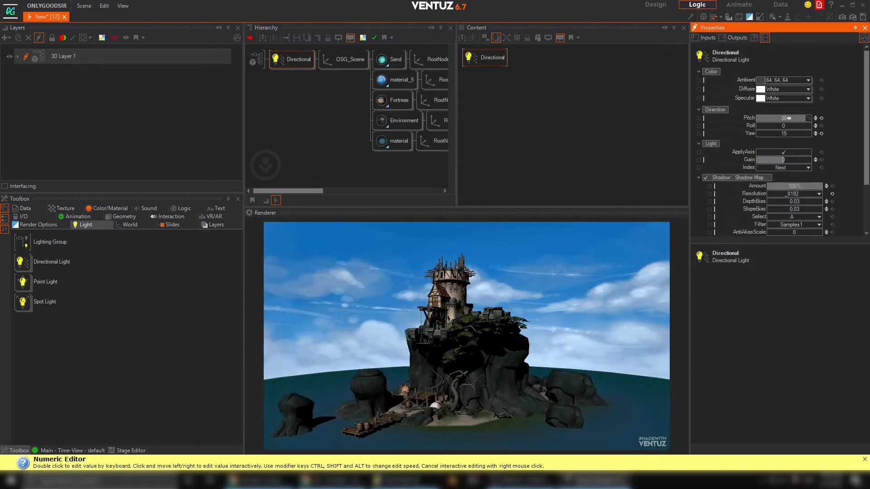
# Add the Bloom effect to the 3D Layer 1 root and tune its threshold
pyautogui.click(256, 60)
pyautogui.click(735, 107)
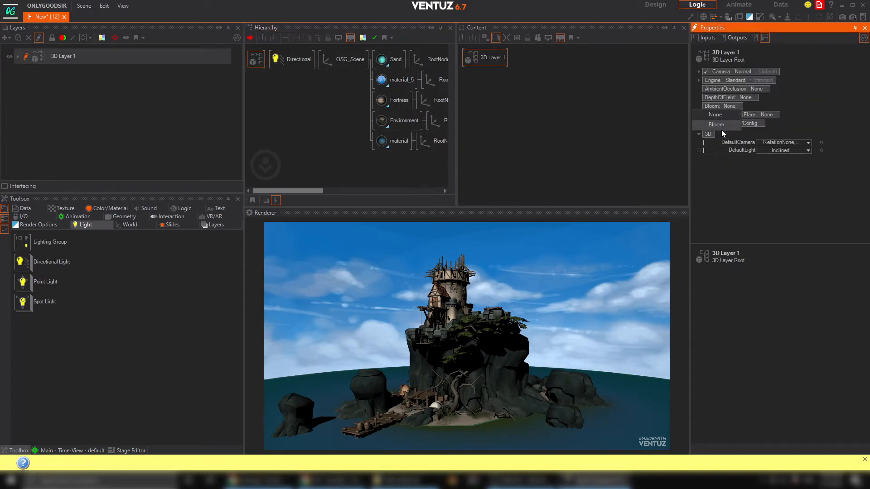
pyautogui.click(719, 129)
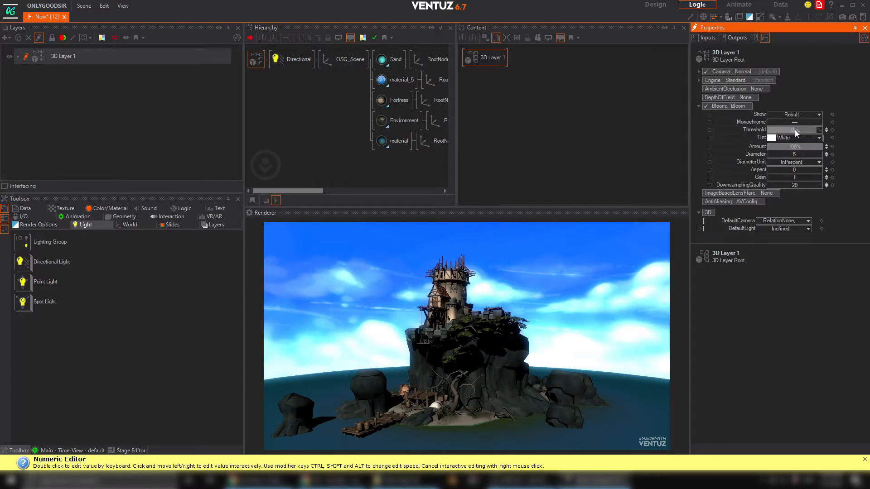
pyautogui.moveTo(795, 130); pyautogui.dragTo(797, 155)
pyautogui.click(309, 117)
# Turn the castle to its rear side by setting the OSG_Scene axis's Y rotation to -553
pyautogui.click(350, 60)
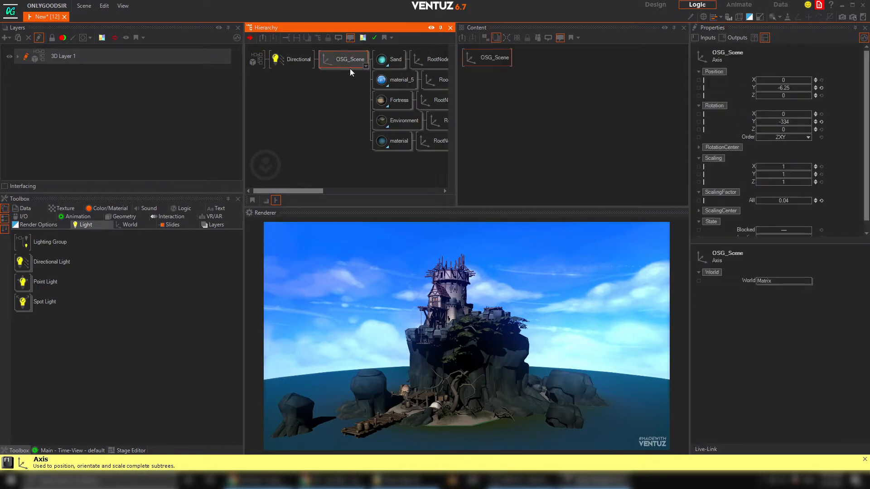
pyautogui.moveTo(789, 122); pyautogui.dragTo(738, 123)
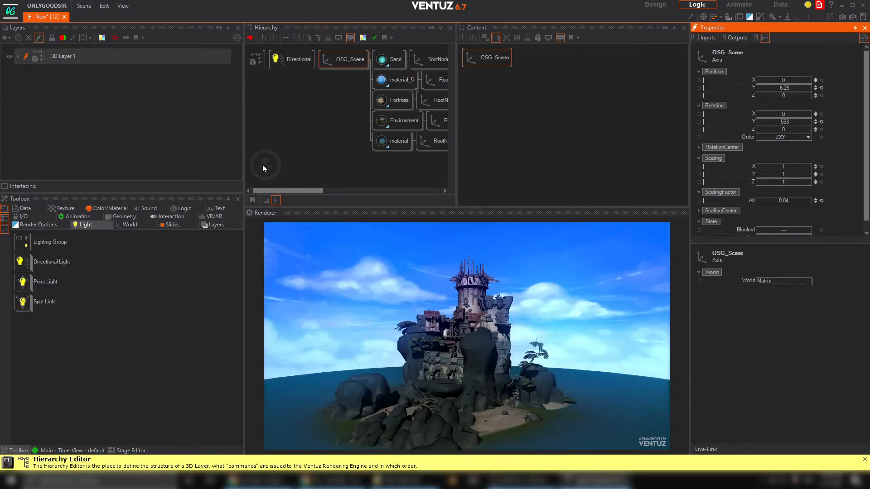
# Change the water material named material from Phong to No Light shading
pyautogui.click(383, 145)
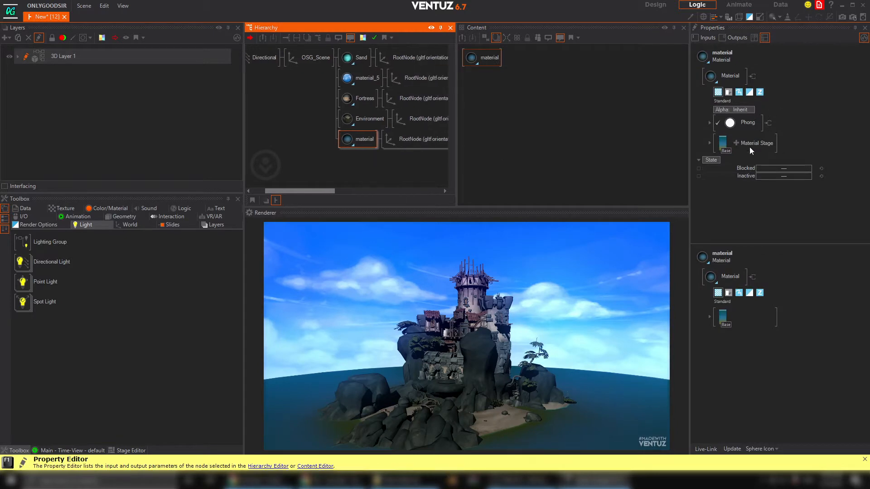
pyautogui.click(745, 123)
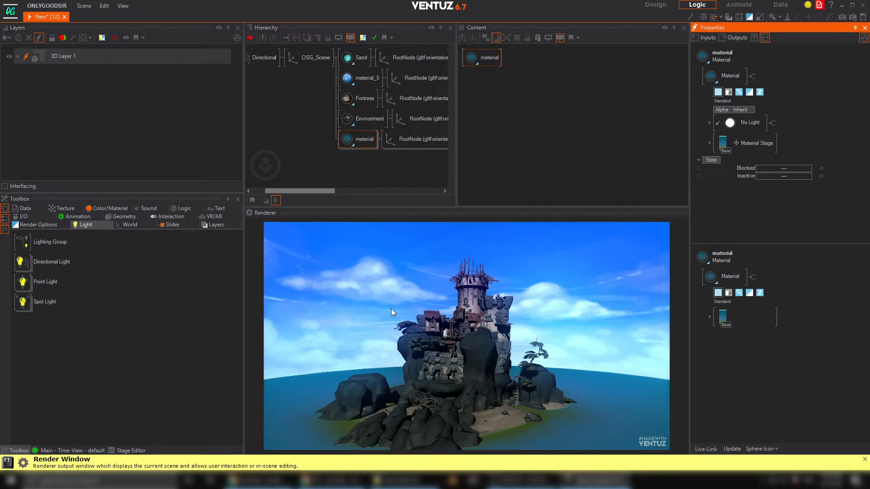
pyautogui.click(358, 140)
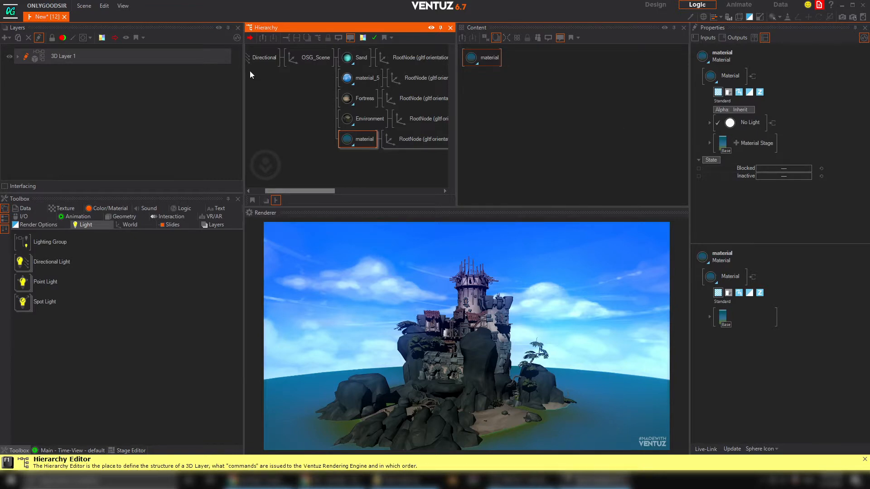
# Raise the castle by setting the OSG_Scene axis's Y position to -3.25
pyautogui.click(311, 56)
pyautogui.moveTo(783, 88); pyautogui.dragTo(791, 89)
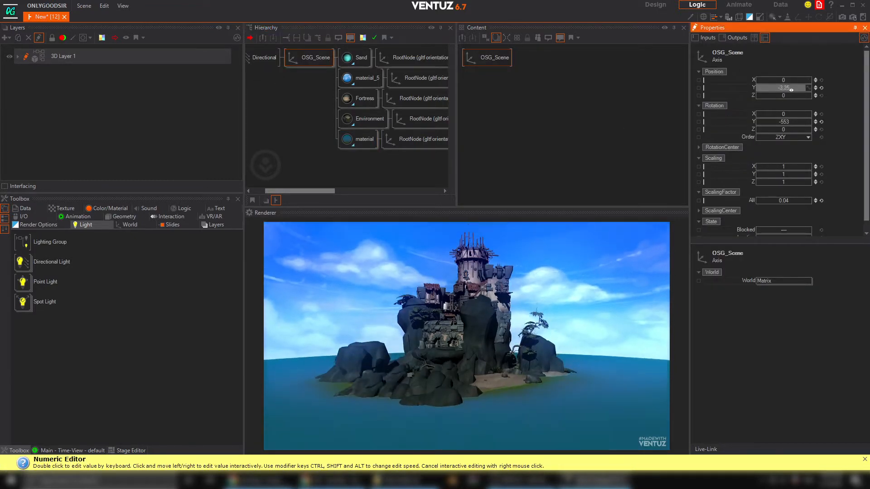
# Try a lower opacity on the water material's No Light shading, then restore it to 100%
pyautogui.click(368, 141)
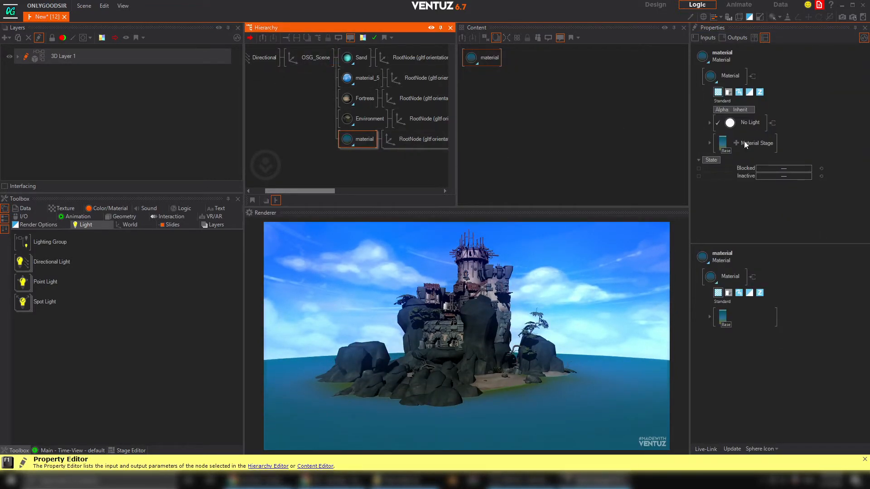
pyautogui.click(709, 123)
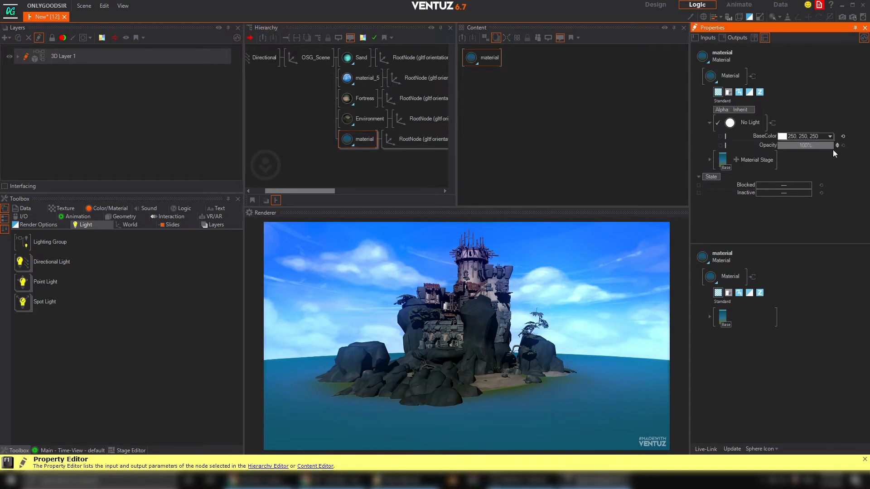
pyautogui.moveTo(824, 143); pyautogui.dragTo(801, 147)
pyautogui.moveTo(777, 147); pyautogui.dragTo(833, 148)
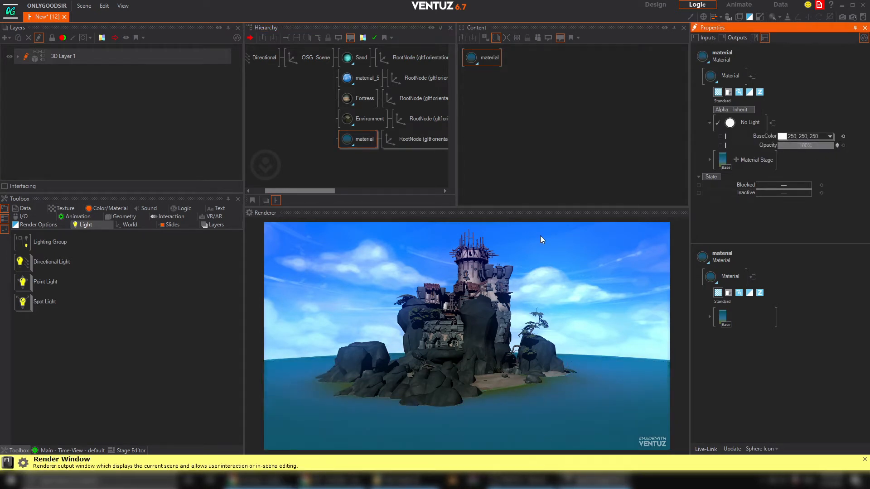
# Reframe the castle by setting the OSG_Scene axis's Y position to -5.33 and its overall scaling factor to 0.043
pyautogui.click(347, 166)
pyautogui.moveTo(260, 85); pyautogui.dragTo(275, 91, button='middle')
pyautogui.click(321, 88)
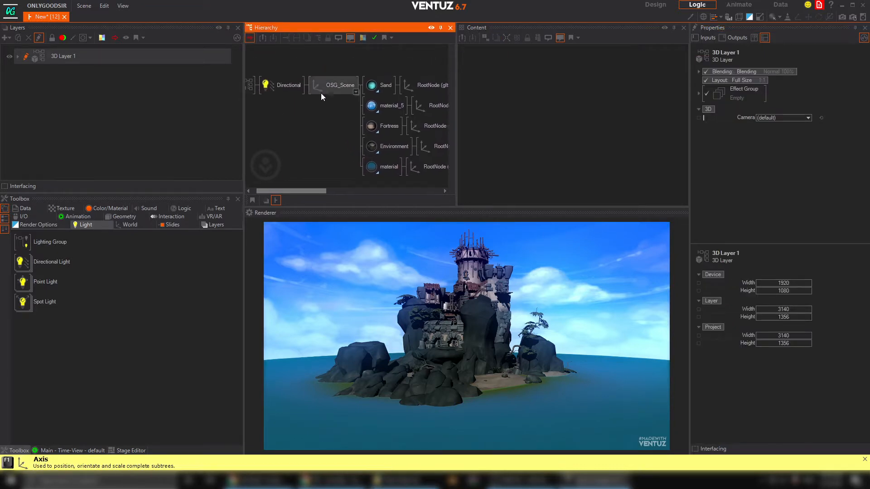
pyautogui.click(821, 89)
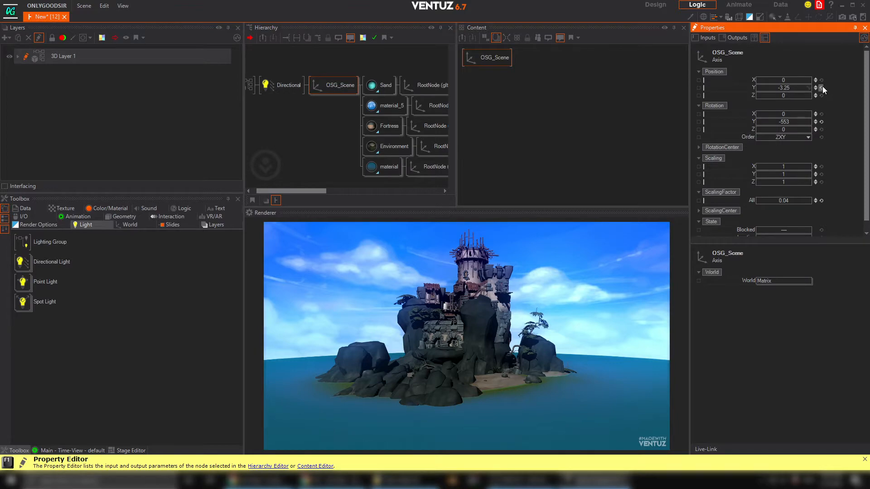
pyautogui.moveTo(795, 90); pyautogui.dragTo(778, 88)
pyautogui.moveTo(787, 201); pyautogui.dragTo(788, 199)
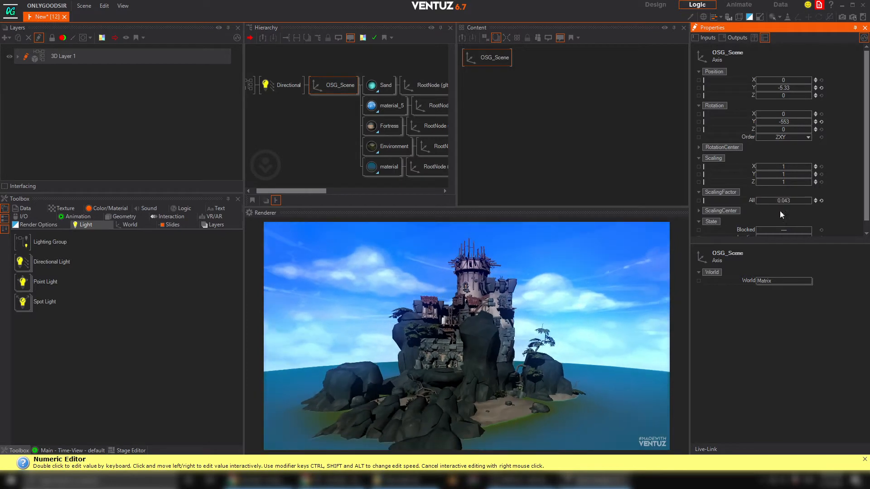
# Collapse the OSG_Scene axis's subtree in the hierarchy and rename the axis to MODEL
pyautogui.moveTo(264, 125); pyautogui.dragTo(315, 89, button='middle')
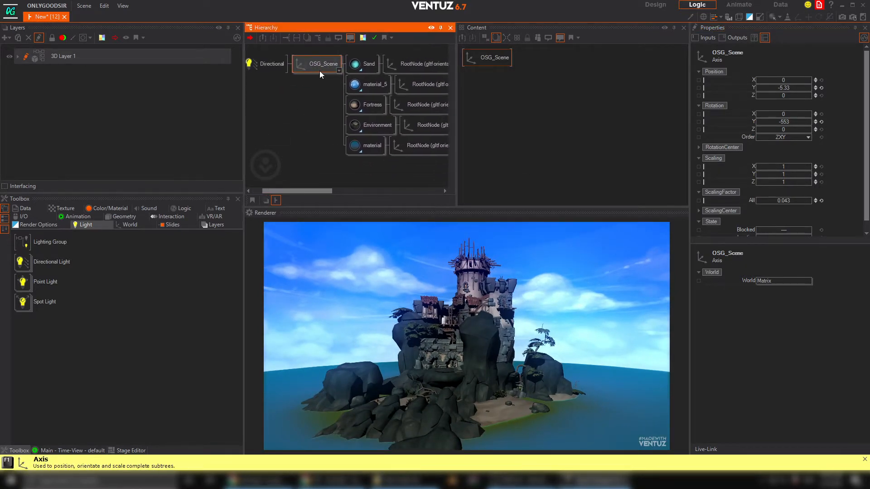
pyautogui.doubleClick(319, 71)
pyautogui.click(359, 64)
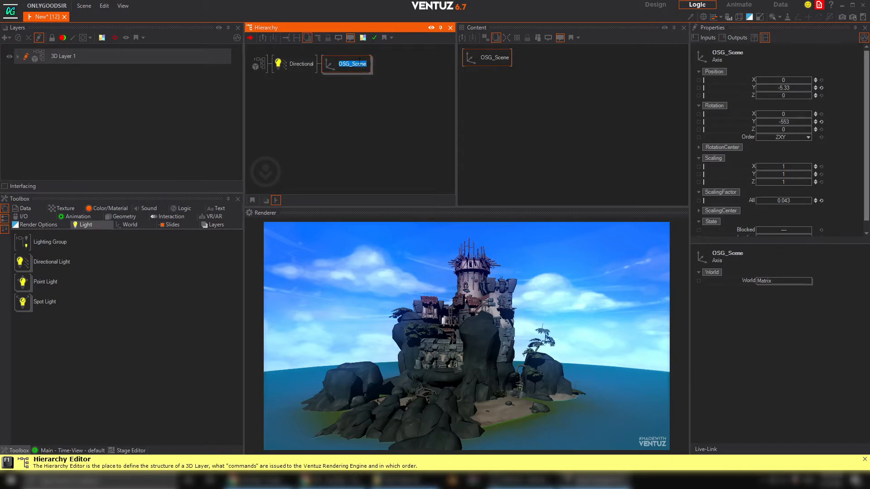
pyautogui.press('Return')
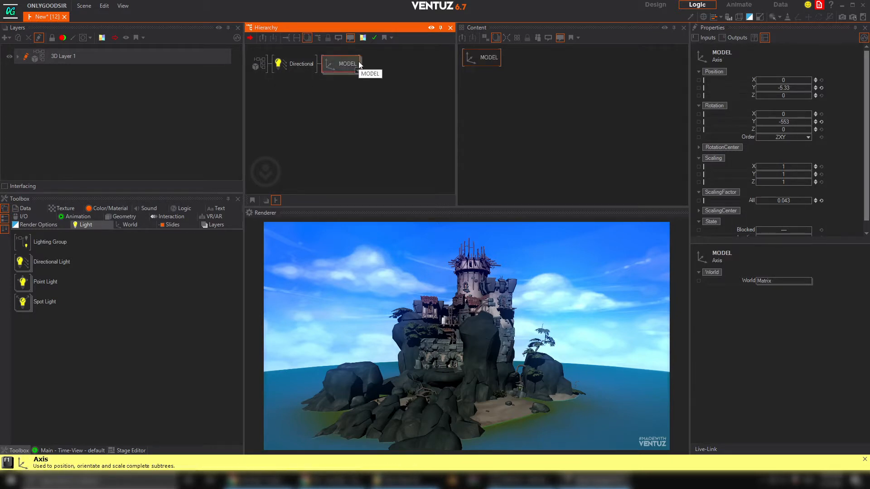
pyautogui.click(329, 92)
# Reset the MODEL axis's Y rotation and turn the castle to 356
pyautogui.click(332, 65)
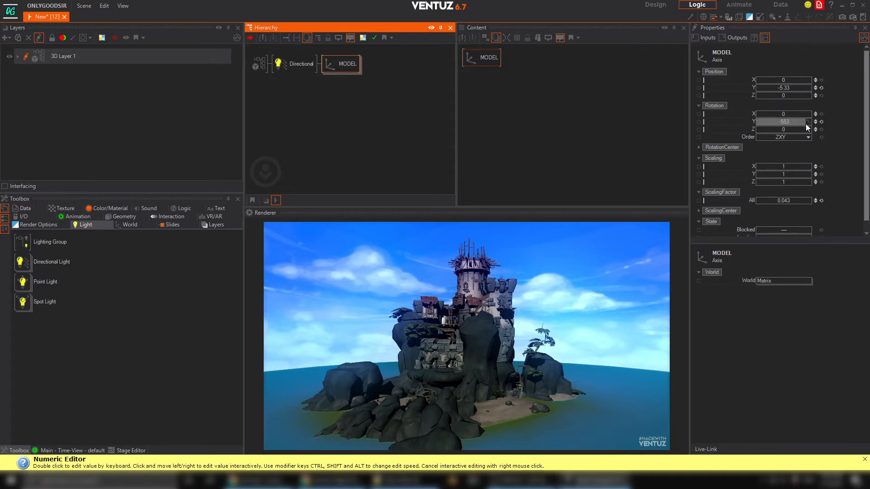
pyautogui.click(821, 122)
pyautogui.moveTo(787, 124); pyautogui.dragTo(752, 121)
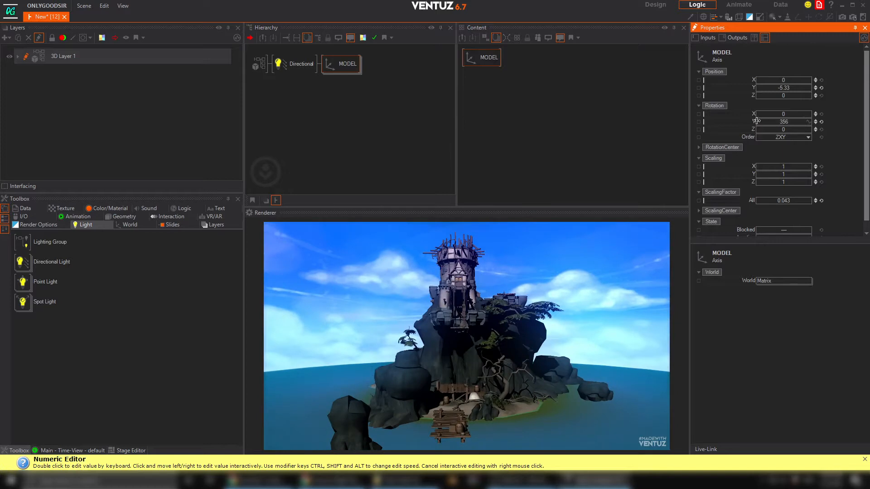
# Dismiss the mover presets for MODEL's Y rotation, add a Mover node to its content, and open the quick node search
pyautogui.click(808, 121)
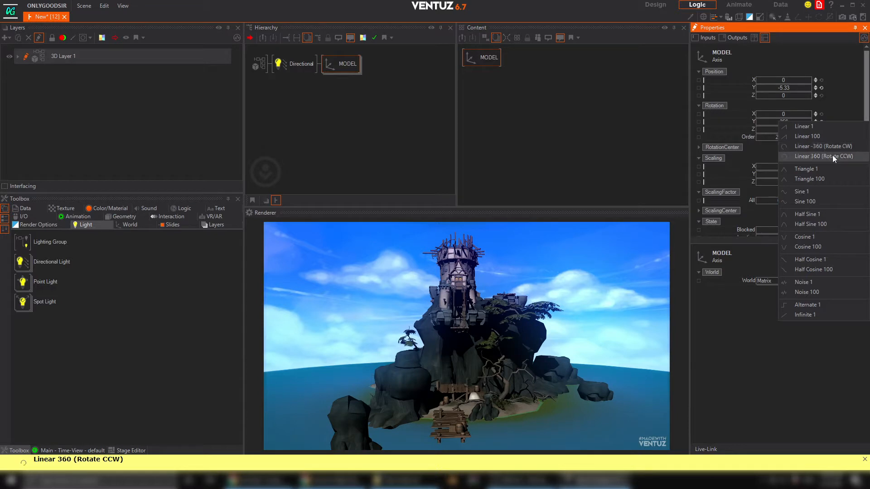
pyautogui.click(547, 90)
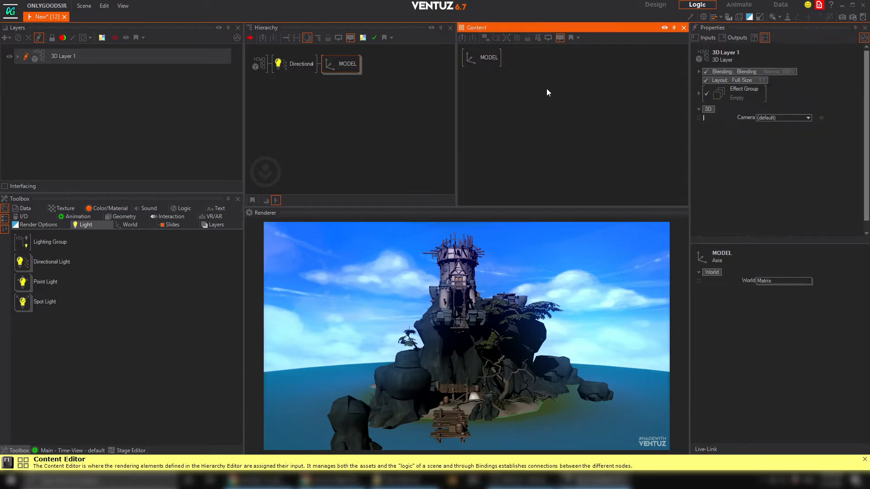
pyautogui.click(73, 217)
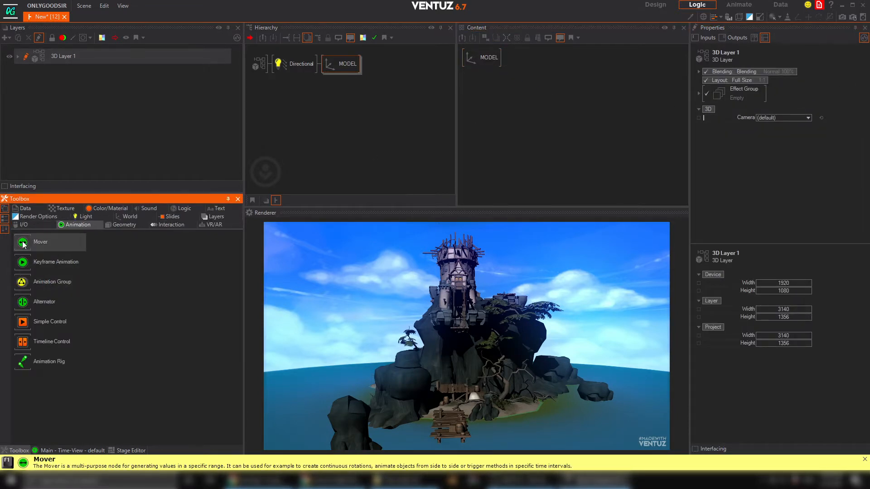
pyautogui.moveTo(573, 73); pyautogui.dragTo(542, 74)
pyautogui.doubleClick(495, 124)
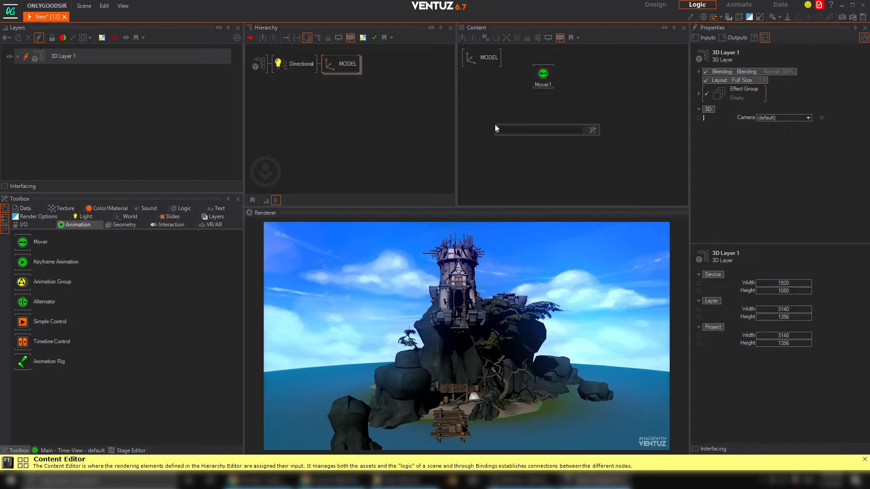
# Dismiss the node search and bind the MODEL axis's Y rotation to the Mover node's value
pyautogui.write('move')
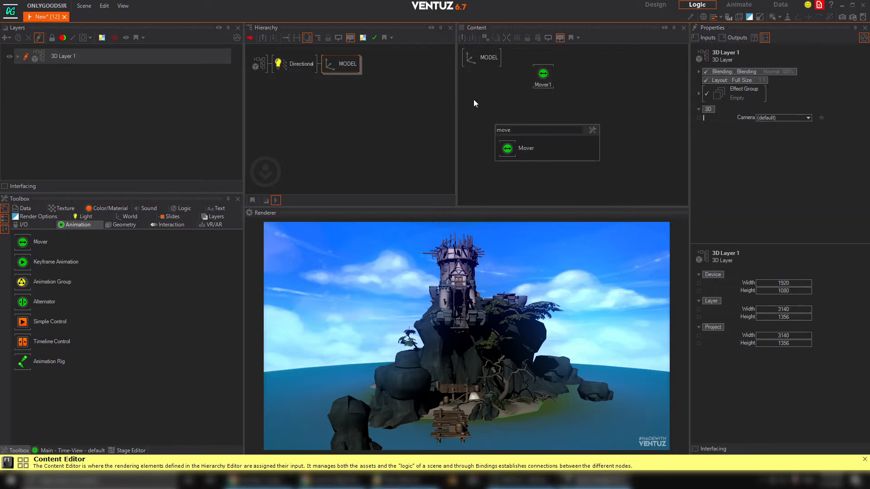
pyautogui.press('Escape')
pyautogui.click(484, 59)
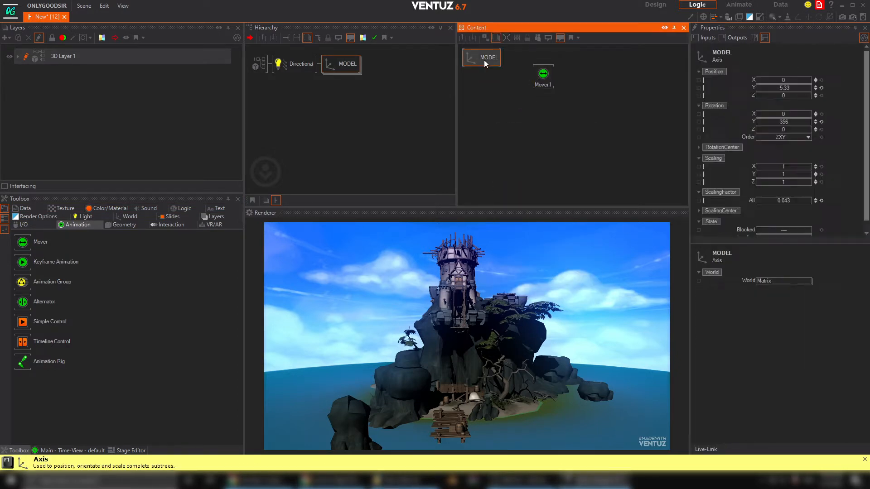
pyautogui.moveTo(744, 122); pyautogui.dragTo(549, 78)
# Apply the Rotate CW preset to the Mover node driving the castle's rotation
pyautogui.click(545, 75)
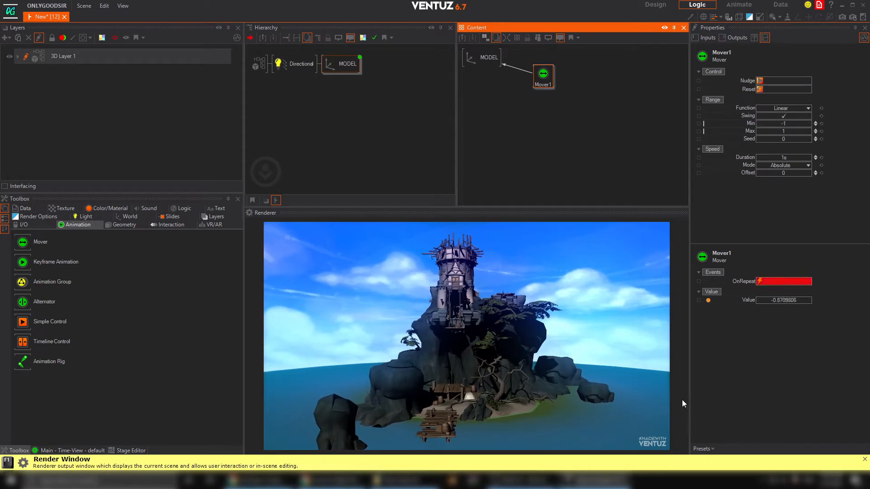
pyautogui.click(701, 449)
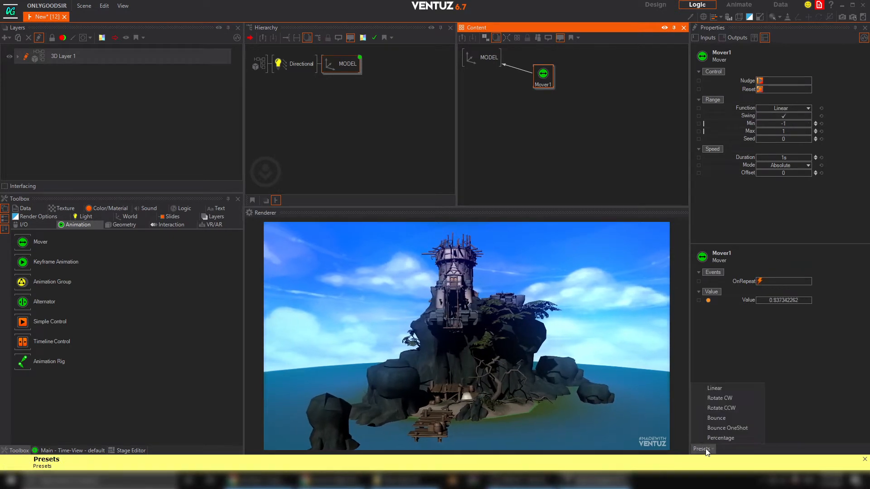
pyautogui.click(739, 398)
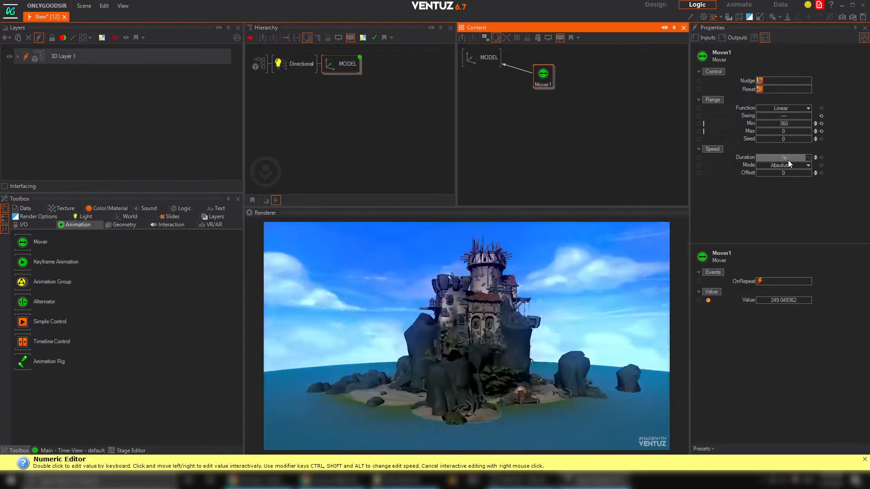
# Try a duration of 30 s on the Mover, and settle on 45 s for a slower rotation
pyautogui.click(789, 158)
pyautogui.write('30')
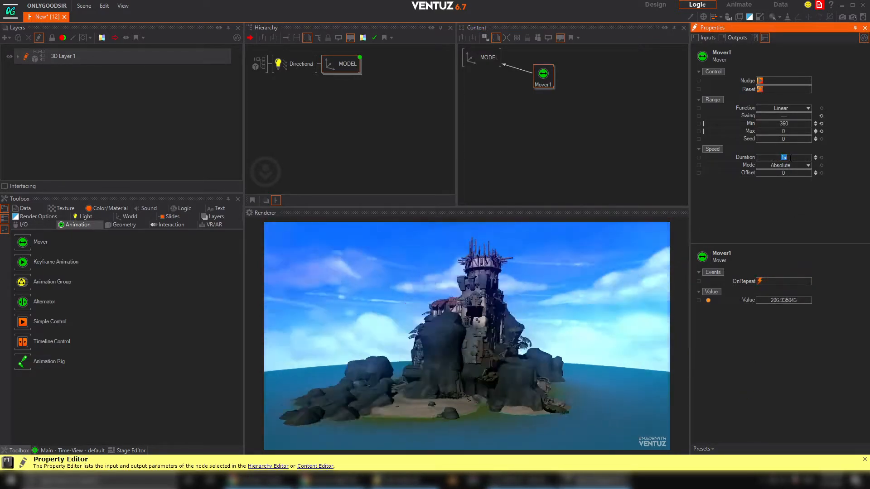
pyautogui.press('Return')
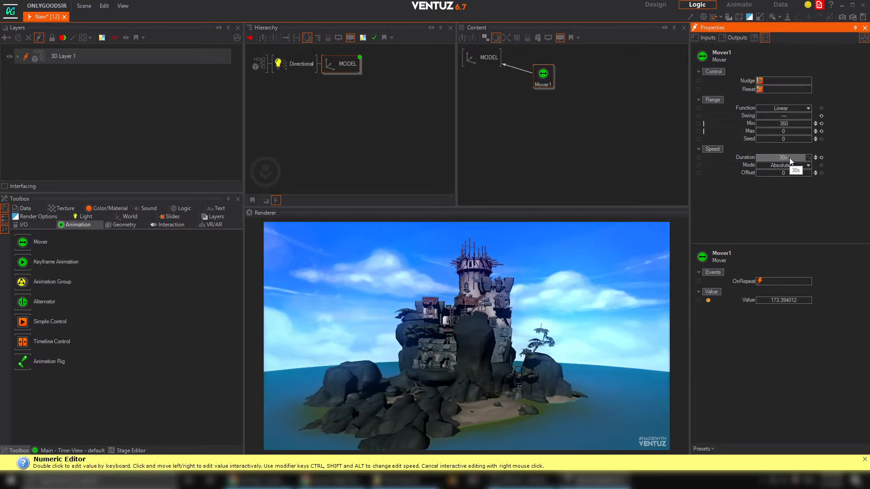
pyautogui.doubleClick(789, 157)
pyautogui.write('45')
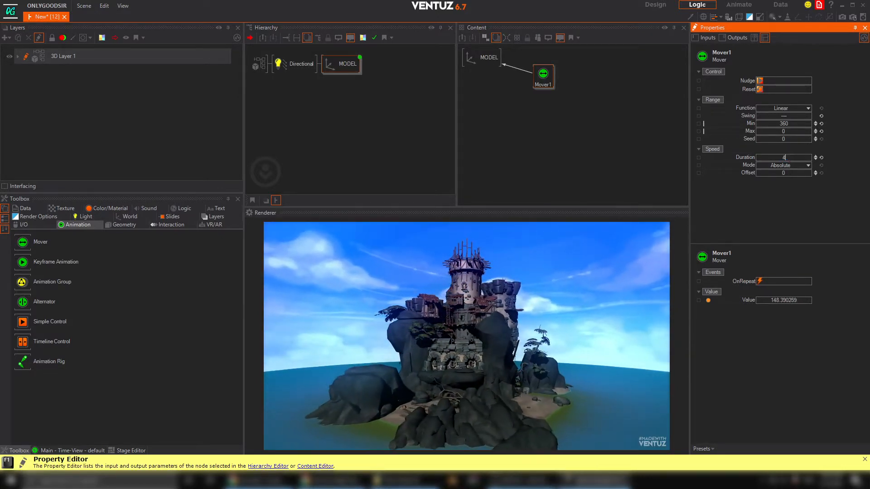
pyautogui.press('Return')
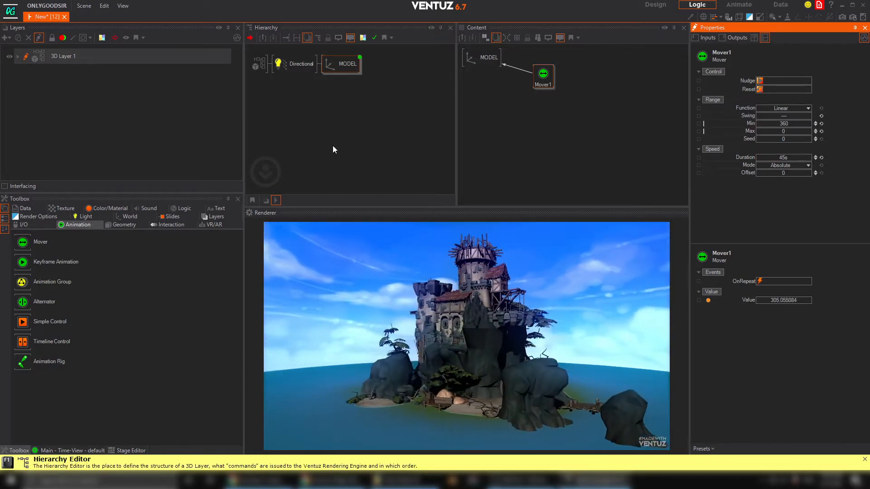
# Add a first camera above the directional light in the layer's hierarchy and set its PositionZ to -31
pyautogui.click(303, 88)
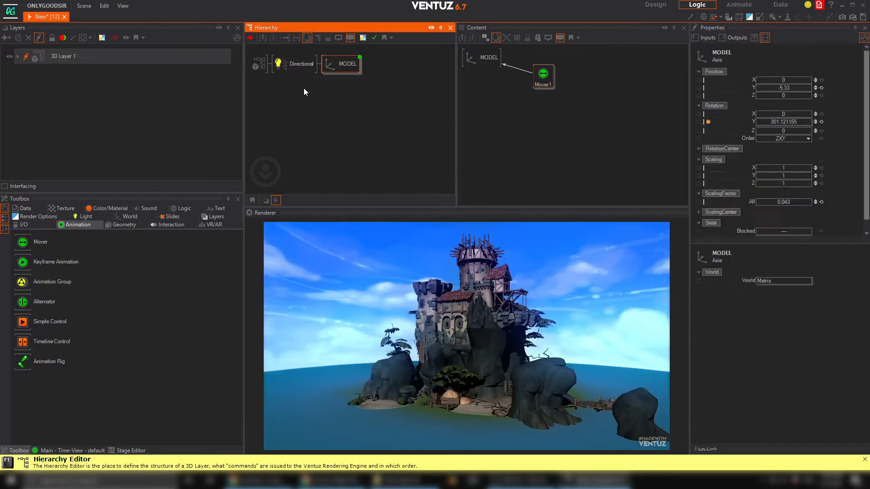
pyautogui.click(131, 219)
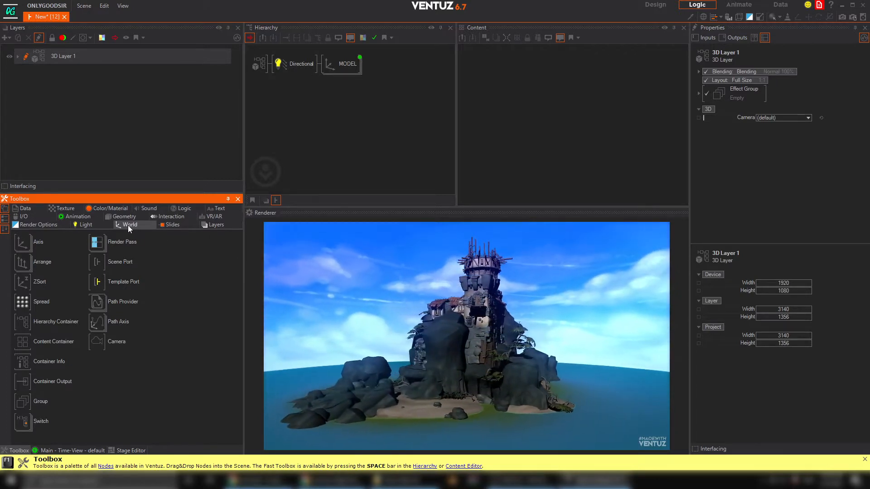
pyautogui.moveTo(96, 342); pyautogui.dragTo(286, 63)
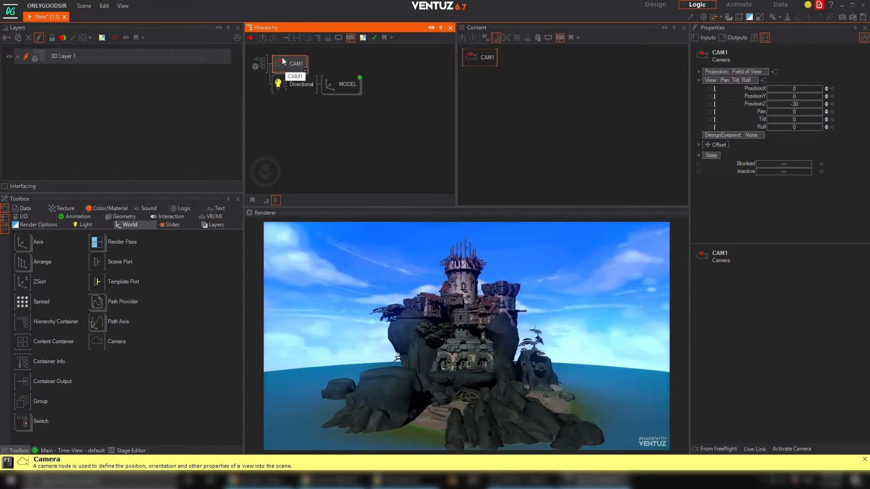
pyautogui.moveTo(789, 105); pyautogui.dragTo(814, 106)
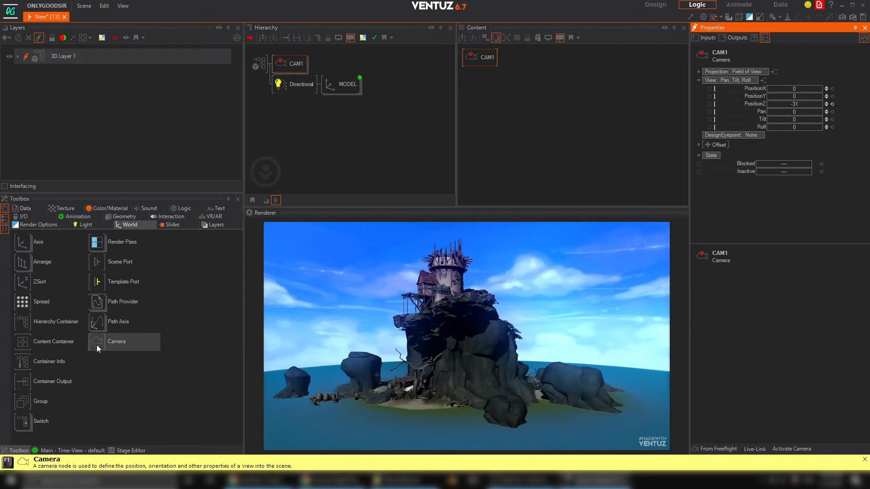
# Add a second camera below CAM1 and move it to PositionY 3.5 and PositionZ -14.4
pyautogui.moveTo(97, 343); pyautogui.dragTo(284, 77)
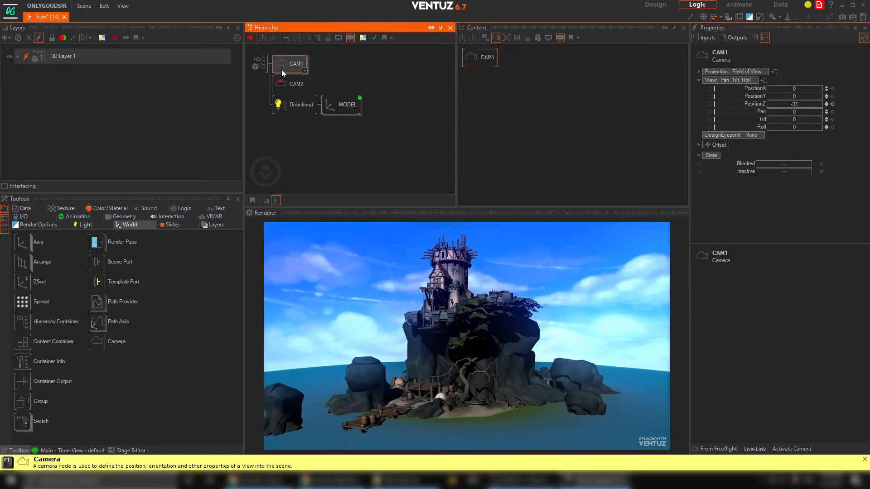
pyautogui.click(301, 89)
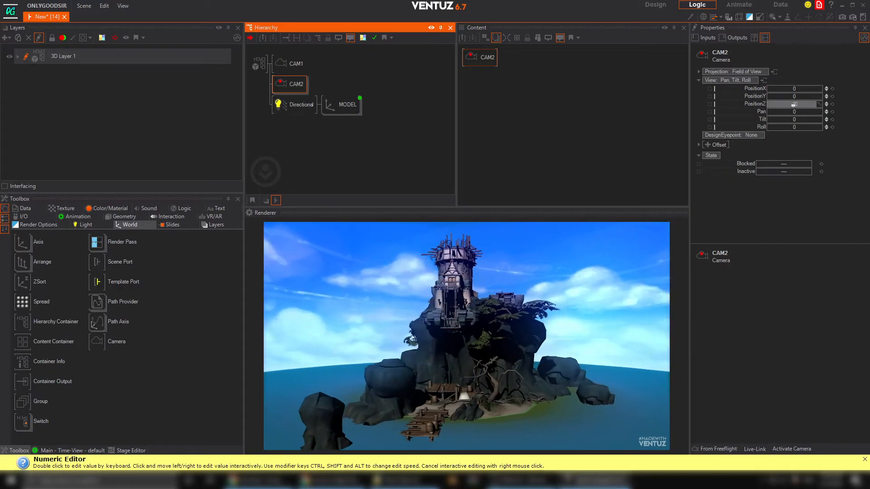
pyautogui.moveTo(793, 105); pyautogui.dragTo(820, 98)
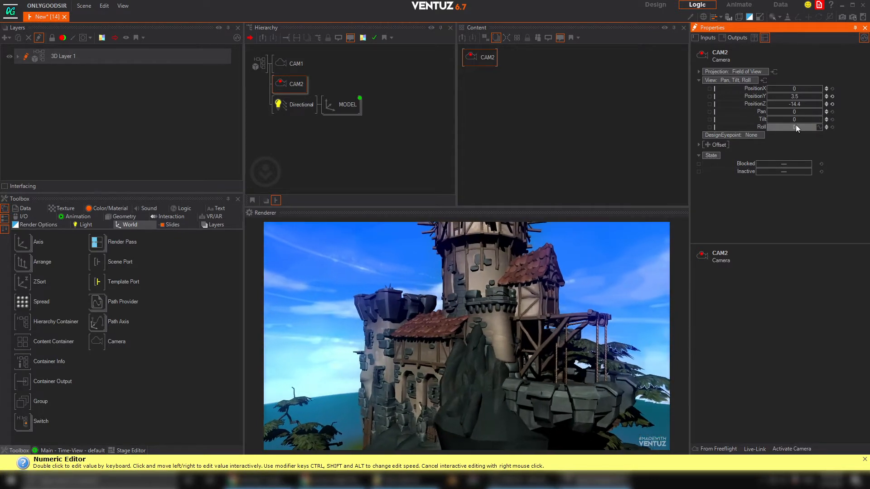
# Aim CAM2 straight down at the castle with Tilt -90, PositionY 26.5 and PositionZ -0.7
pyautogui.moveTo(801, 119); pyautogui.dragTo(767, 121)
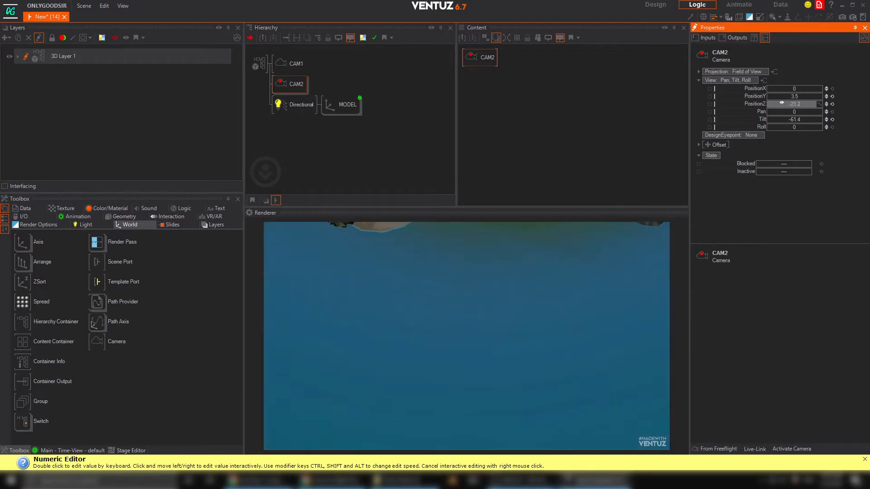
pyautogui.moveTo(781, 103); pyautogui.dragTo(822, 94)
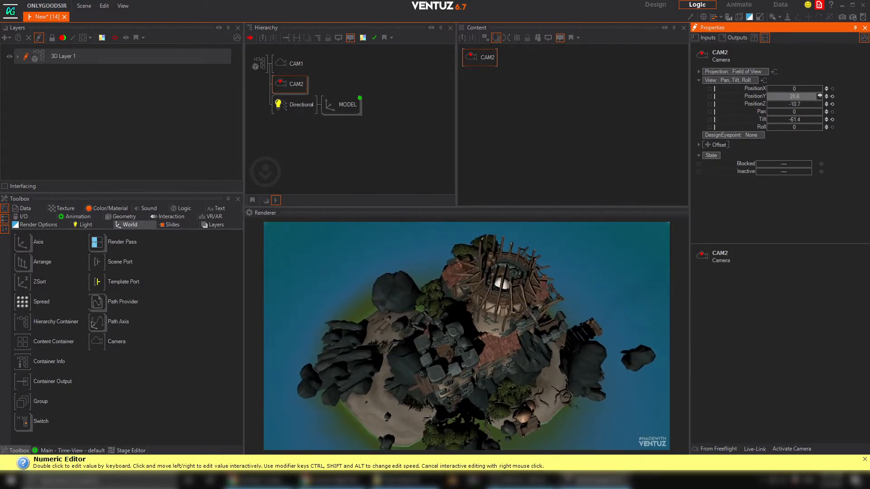
pyautogui.doubleClick(804, 119)
pyautogui.write('-90')
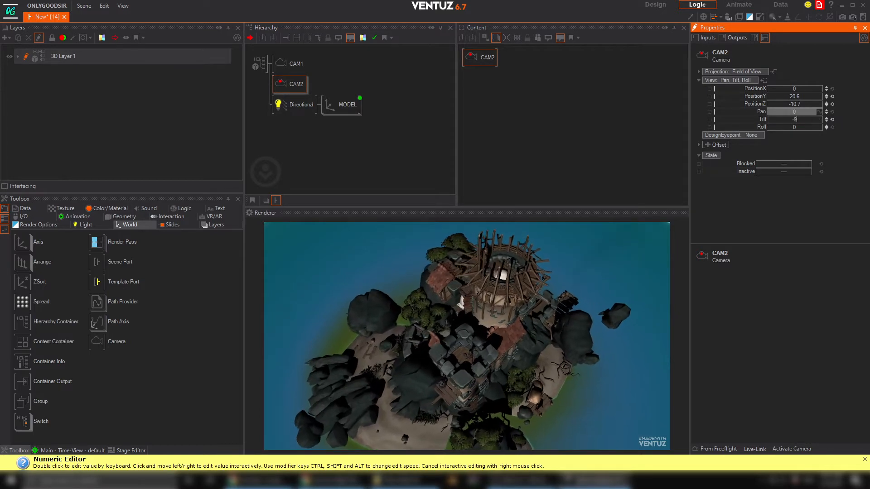
pyautogui.press('Return')
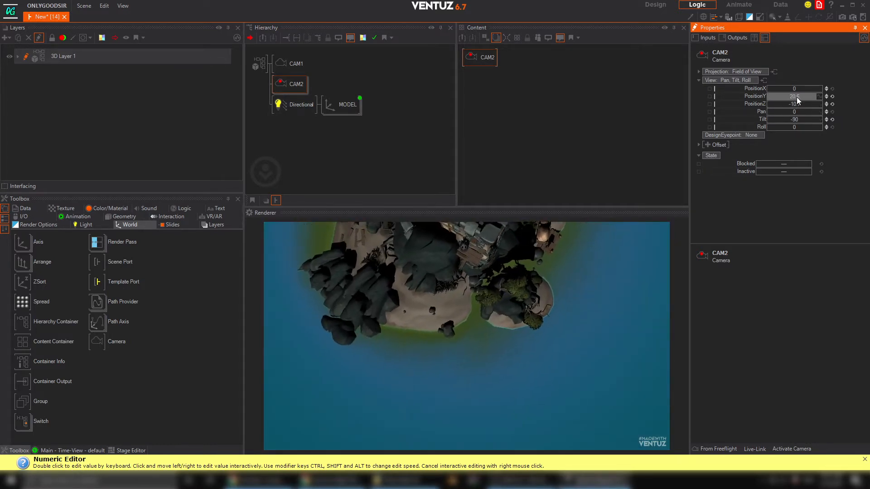
pyautogui.moveTo(797, 104); pyautogui.dragTo(786, 104)
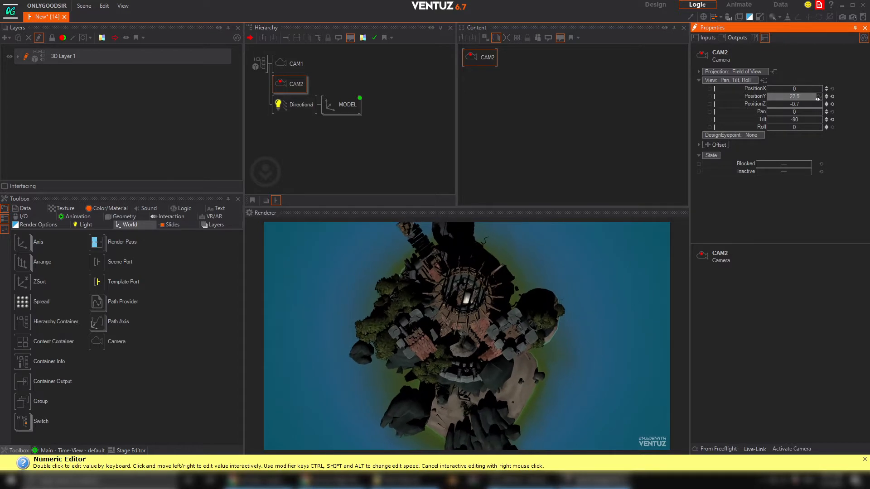
pyautogui.moveTo(817, 99); pyautogui.dragTo(814, 99)
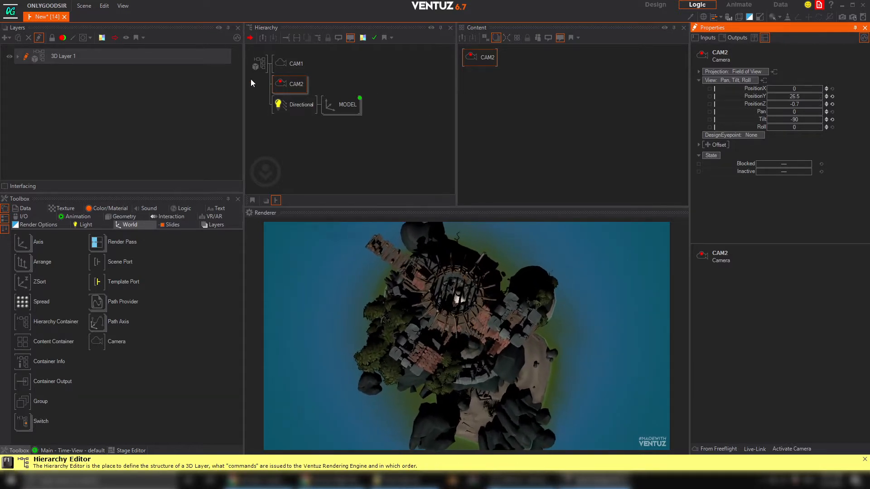
# Add a third camera below CAM2 and set its PositionZ to -20 and PositionY to -0.7
pyautogui.click(290, 62)
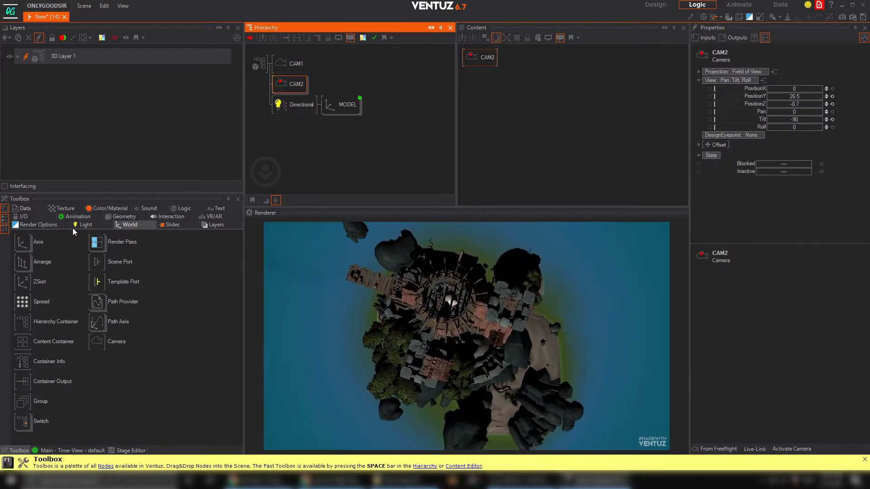
pyautogui.moveTo(100, 342); pyautogui.dragTo(382, 100)
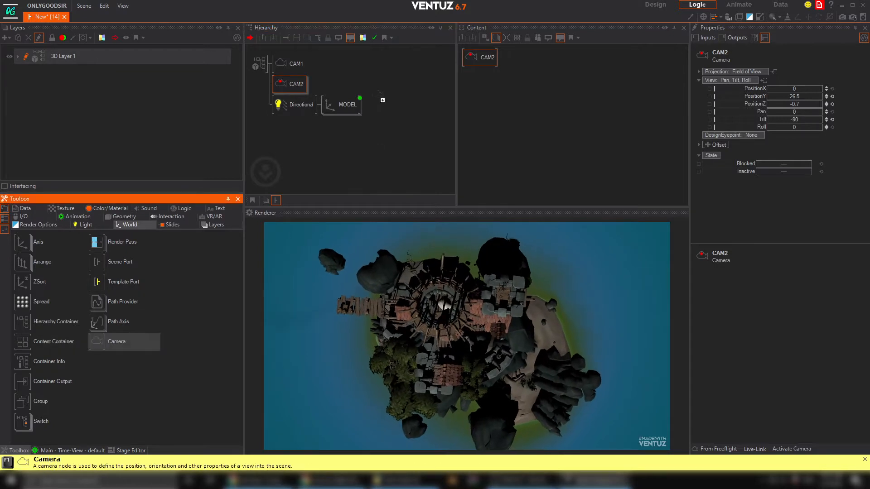
pyautogui.moveTo(278, 91); pyautogui.dragTo(279, 91)
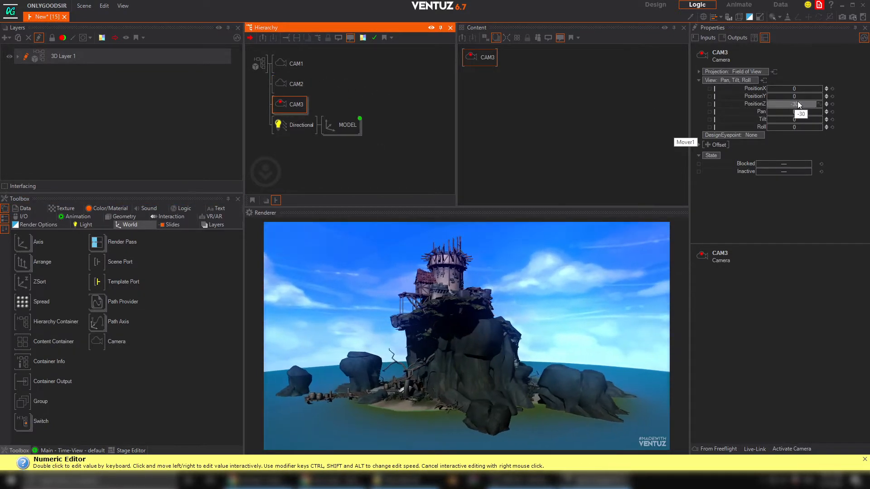
pyautogui.moveTo(793, 105); pyautogui.dragTo(821, 106)
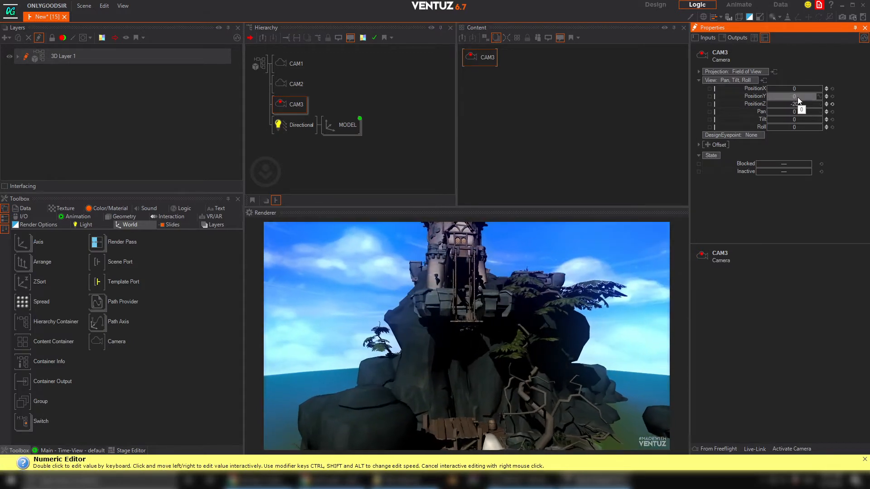
pyautogui.moveTo(797, 97); pyautogui.dragTo(795, 96)
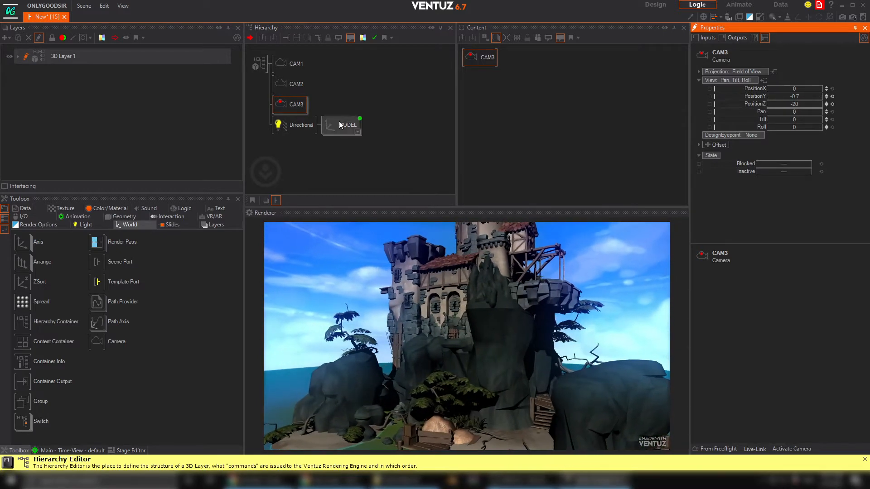
# Look through the layer's camera assignment and the view settings of CAM1, CAM2 and CAM3
pyautogui.click(392, 86)
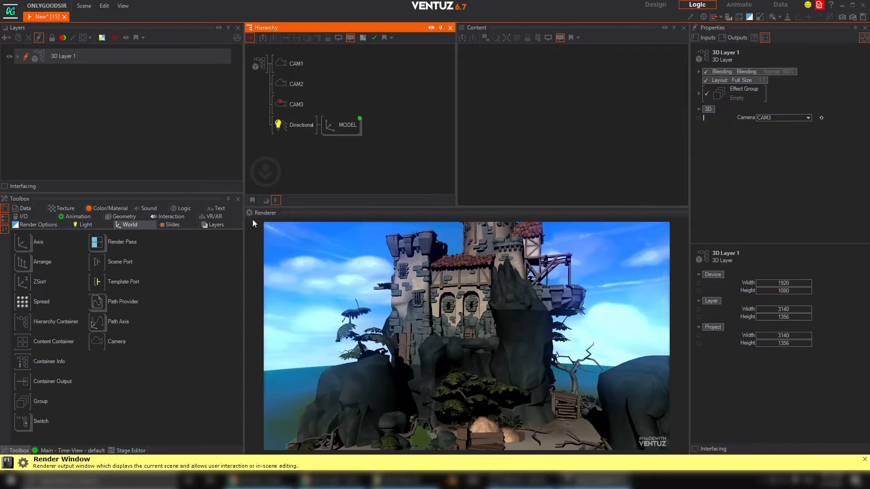
pyautogui.click(290, 68)
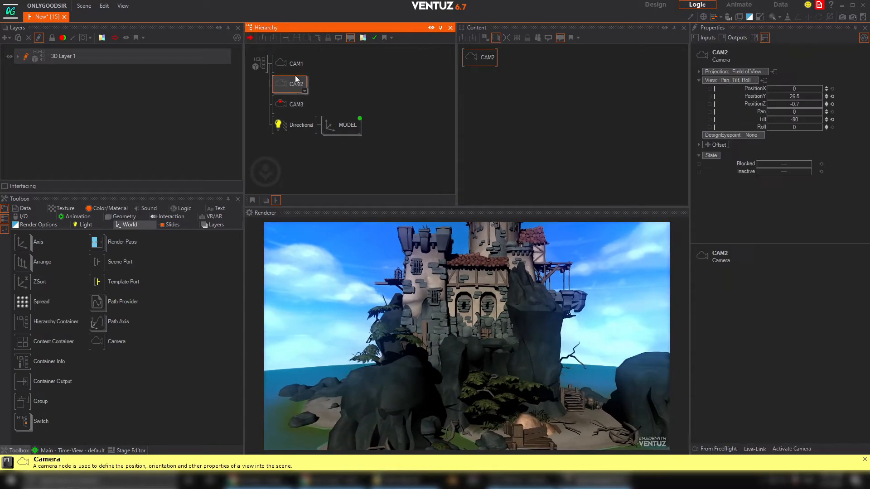
pyautogui.click(293, 87)
pyautogui.click(292, 107)
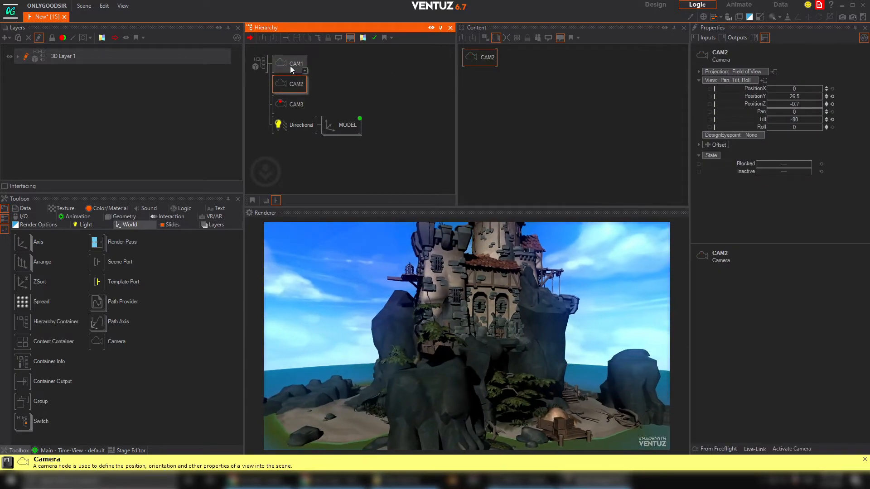
pyautogui.click(293, 86)
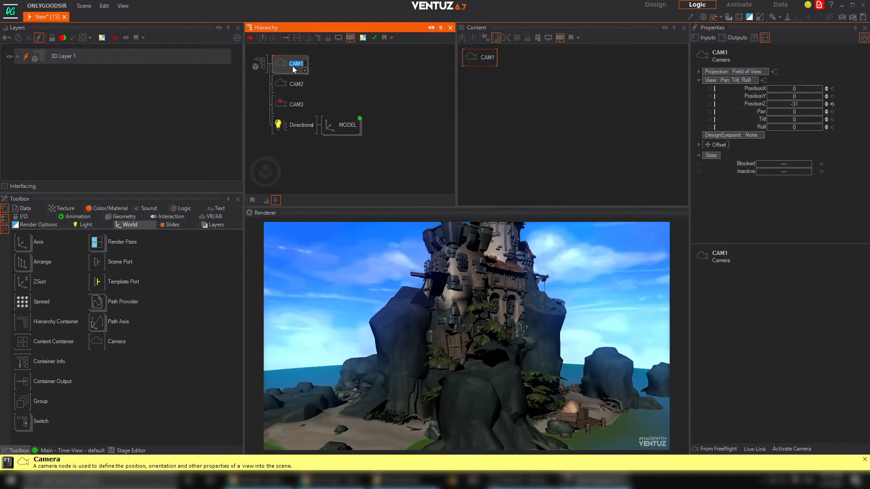
pyautogui.click(328, 80)
pyautogui.click(292, 85)
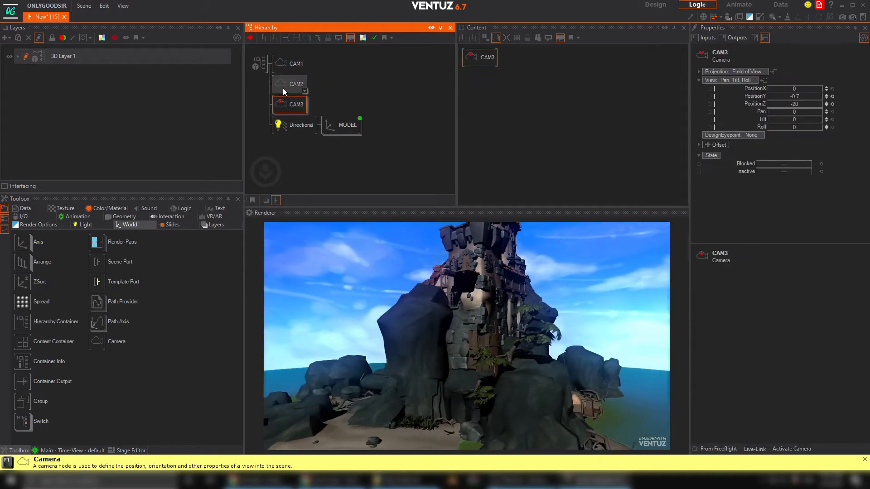
pyautogui.doubleClick(295, 64)
# Switch the 3D layer's Camera setting through CAM1, CAM2 and CAM3, ending on CAM1
pyautogui.click(258, 65)
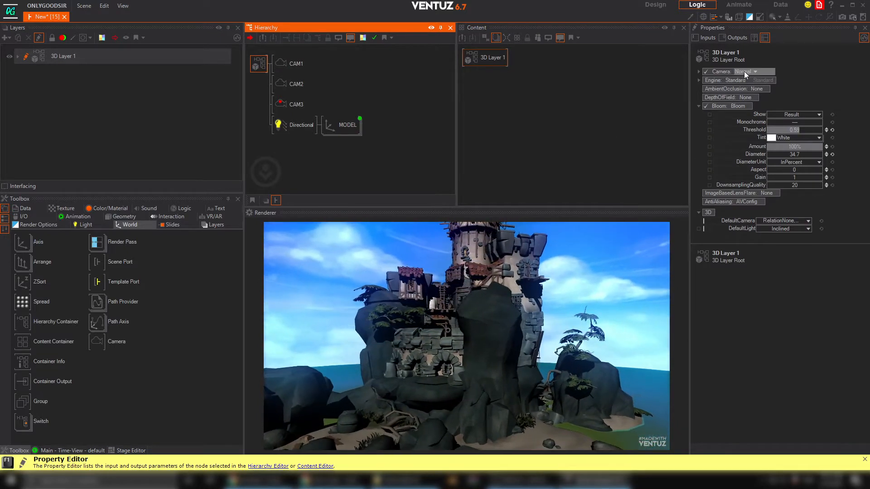
pyautogui.click(755, 71)
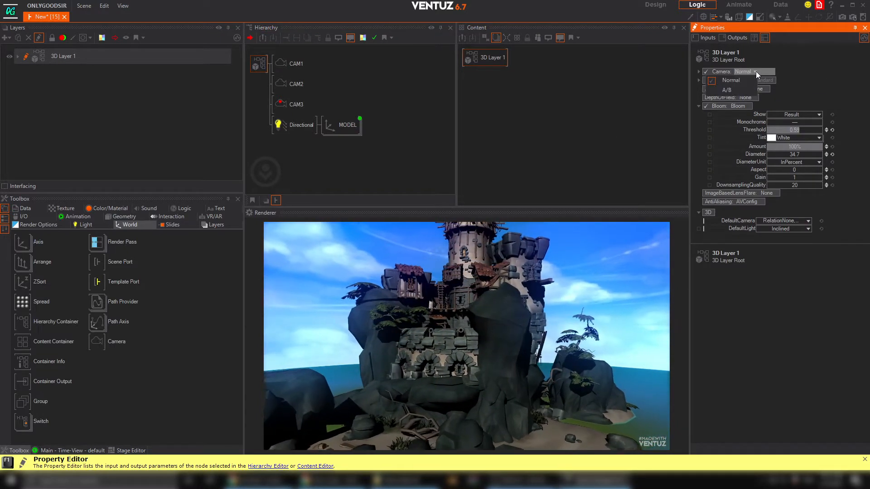
pyautogui.click(699, 72)
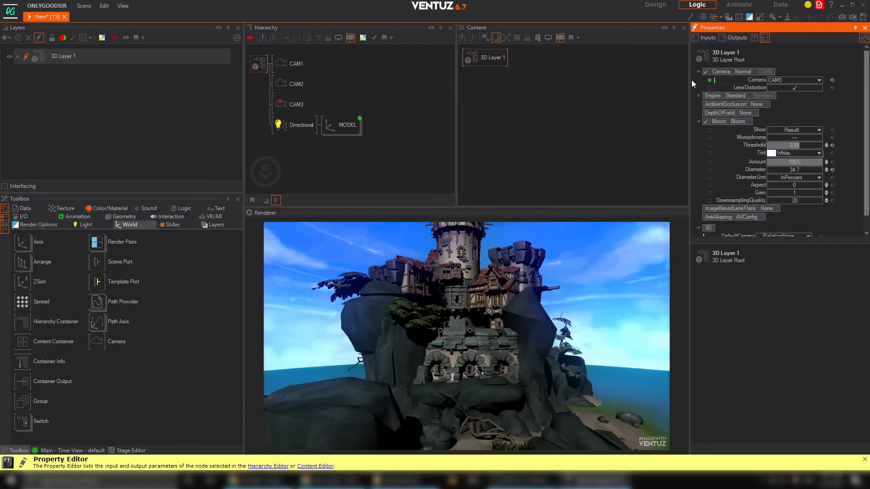
pyautogui.moveTo(691, 80); pyautogui.dragTo(637, 81)
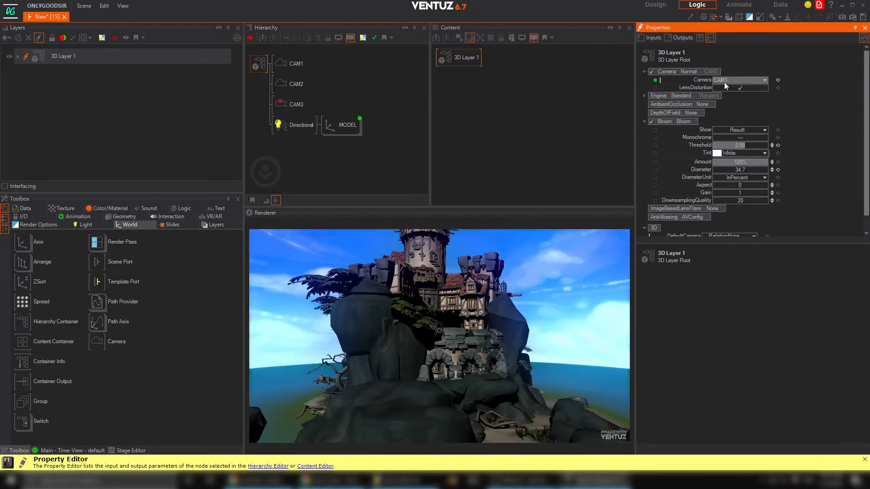
pyautogui.click(764, 79)
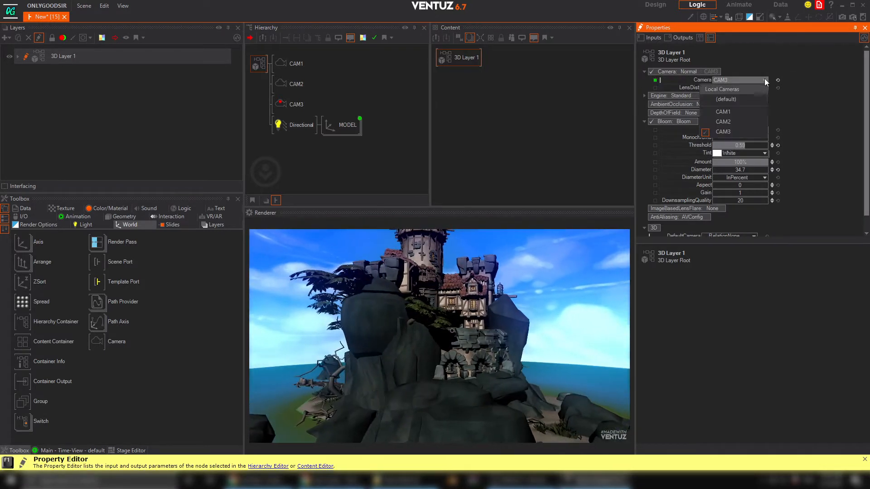
pyautogui.click(730, 111)
pyautogui.click(730, 120)
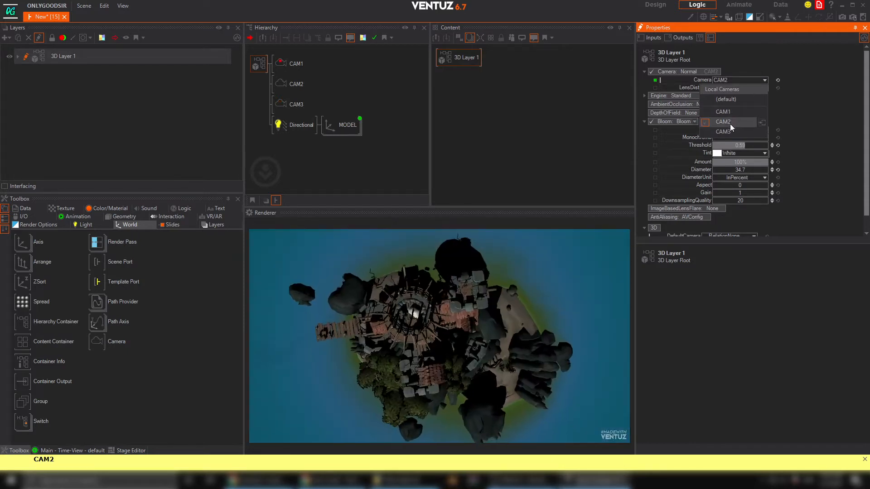
pyautogui.click(723, 132)
pyautogui.click(730, 121)
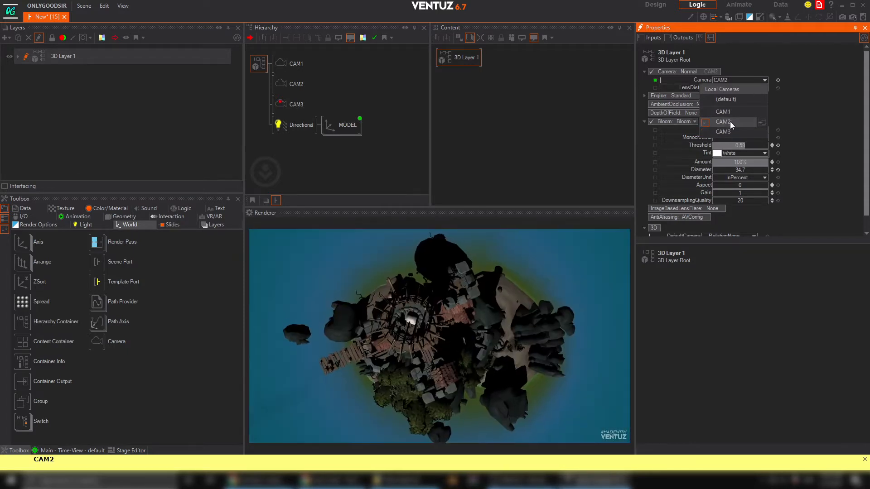
pyautogui.click(729, 111)
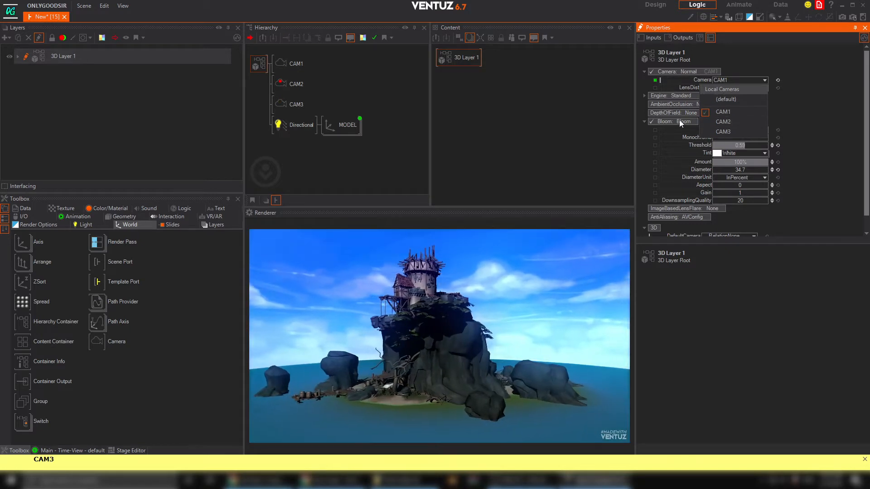
# Add a Keyframe Animation node to the content and bind it to 3D Layer 1's Camera property
pyautogui.click(444, 61)
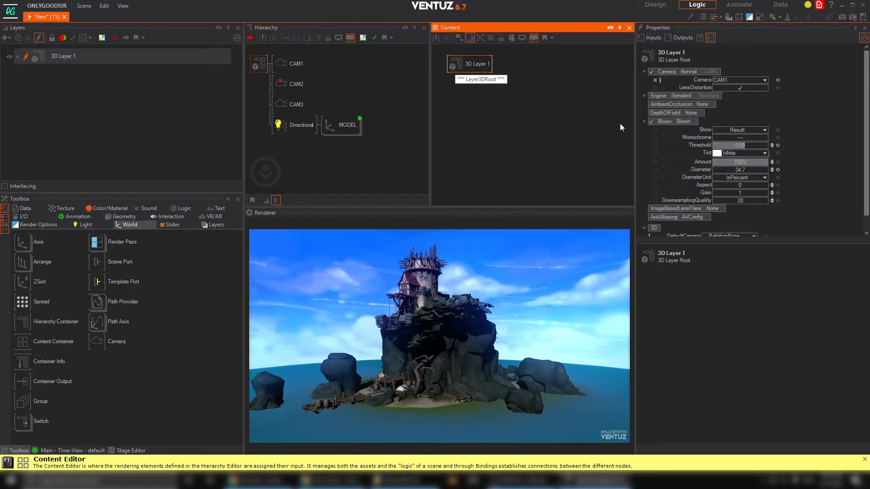
pyautogui.click(79, 217)
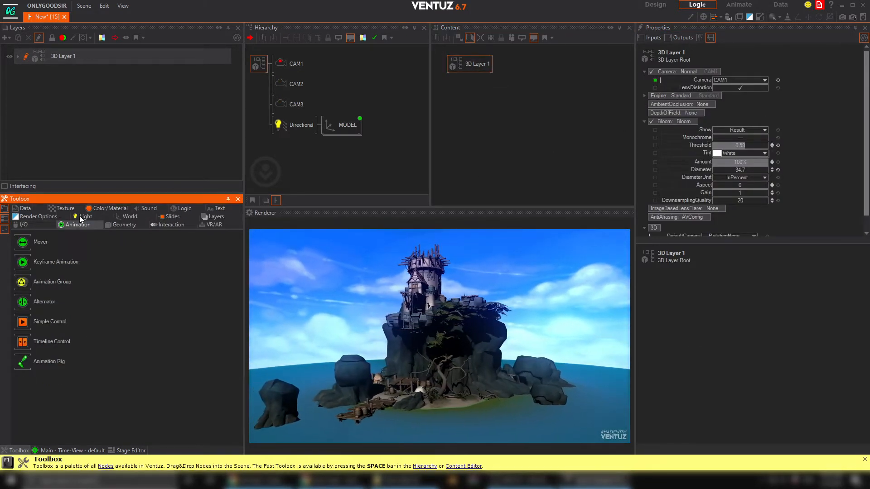
pyautogui.moveTo(31, 264); pyautogui.dragTo(540, 86)
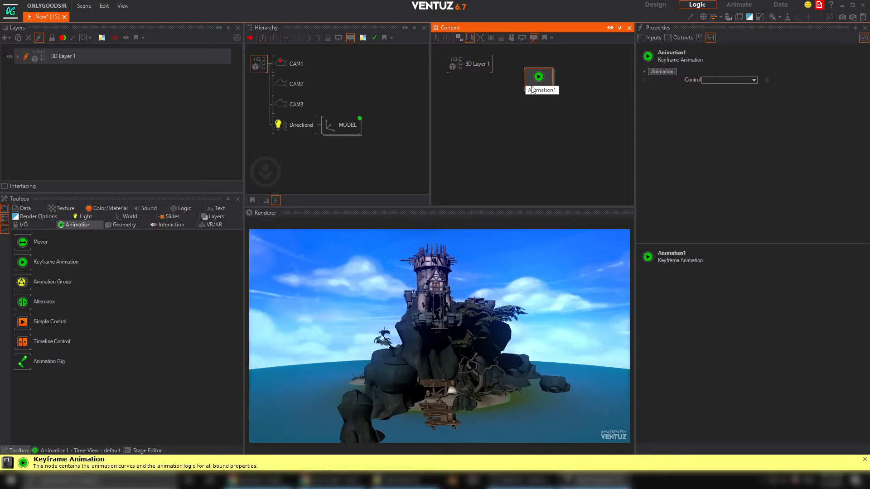
pyautogui.click(482, 67)
pyautogui.moveTo(541, 86); pyautogui.dragTo(540, 80)
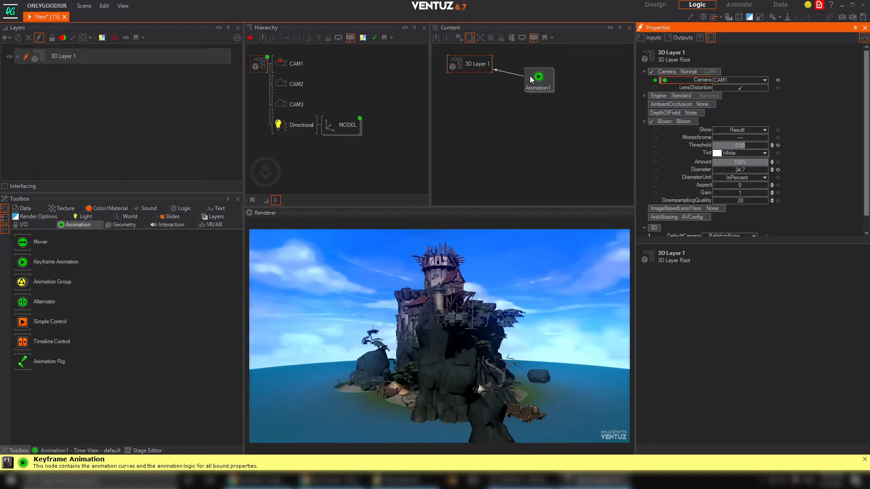
pyautogui.click(540, 79)
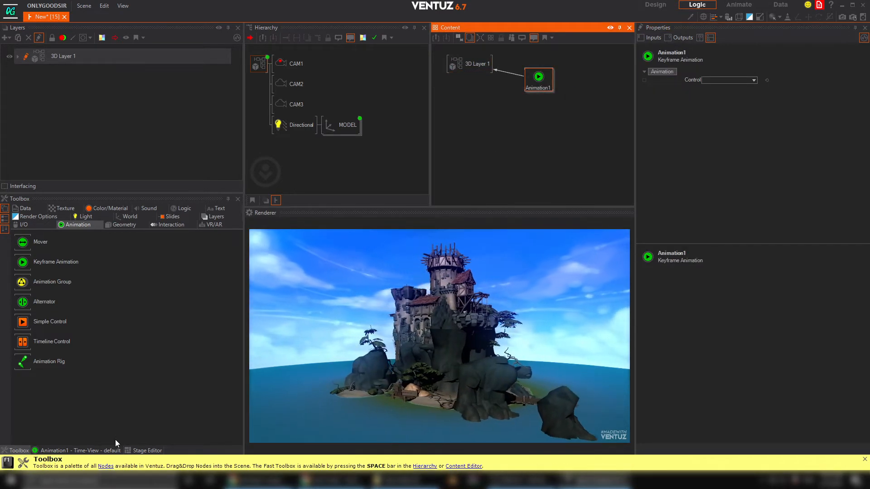
# Record camera keyframes at 0 s and 0.5 s in the animation's time view
pyautogui.click(75, 450)
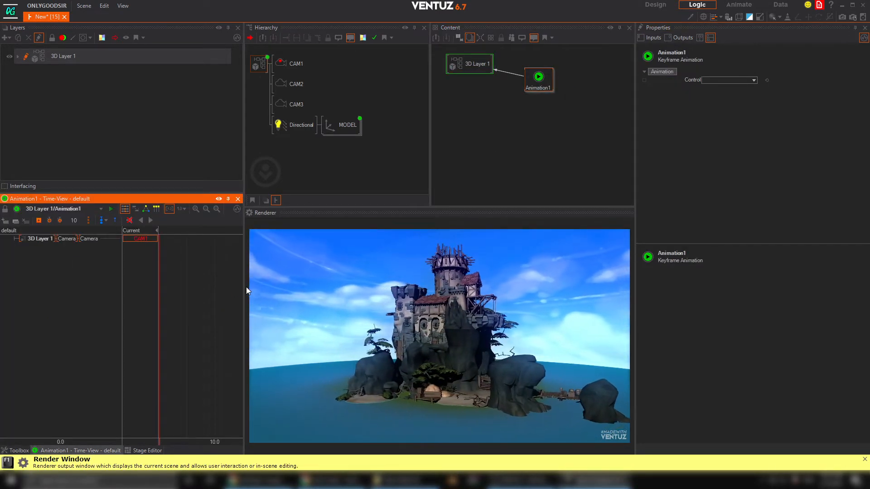
pyautogui.moveTo(244, 286); pyautogui.dragTo(288, 303)
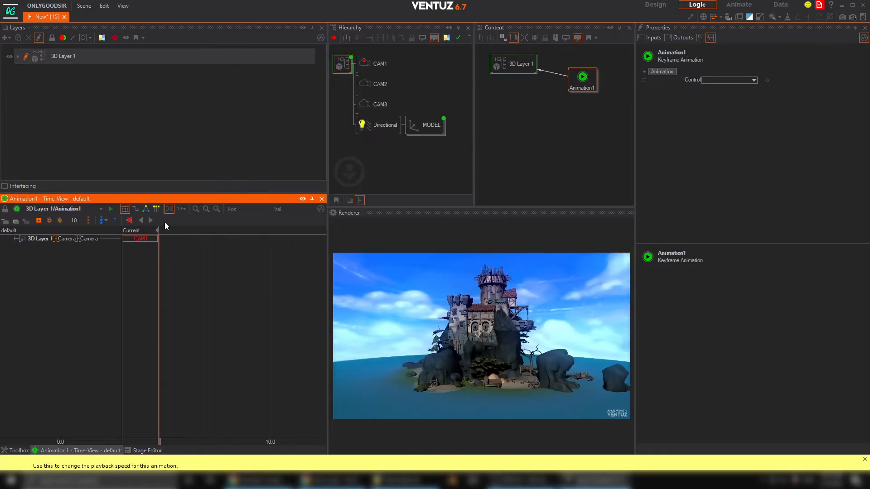
pyautogui.click(183, 210)
pyautogui.click(189, 229)
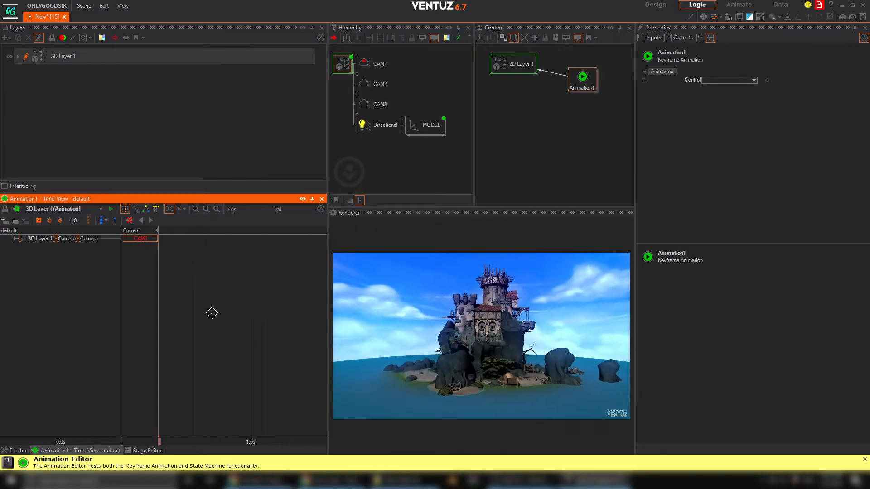
pyautogui.scroll(-2, 221, 314)
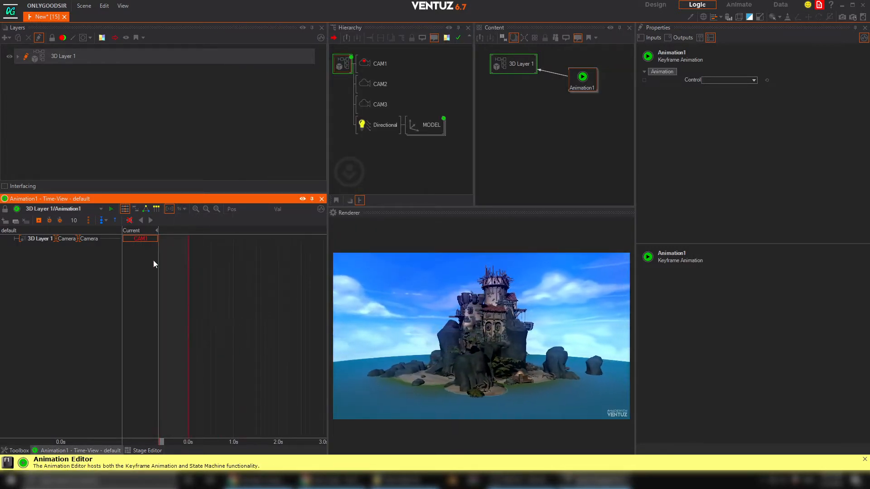
pyautogui.click(39, 220)
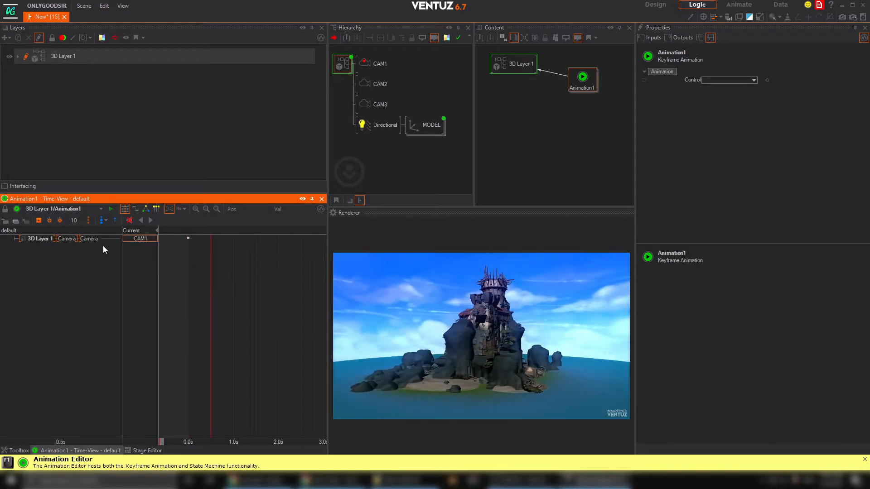
pyautogui.click(39, 221)
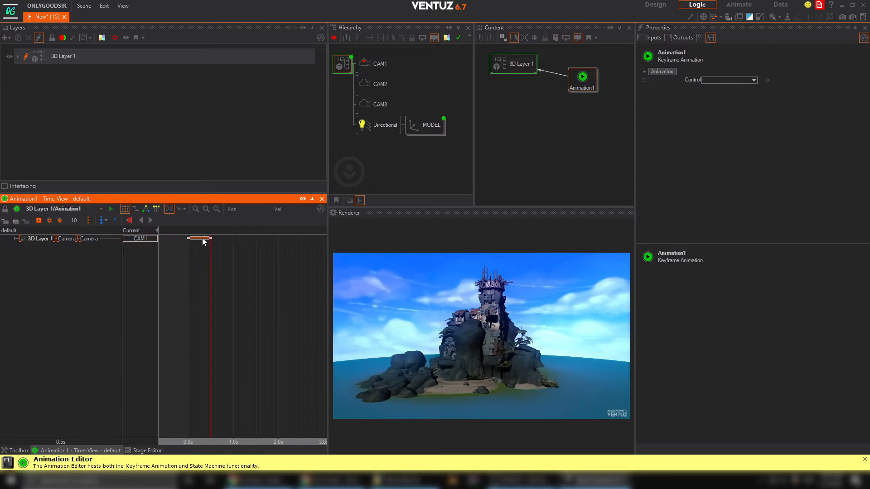
# Set the camera value of the 0.5 s keyframe to CAM2
pyautogui.doubleClick(153, 238)
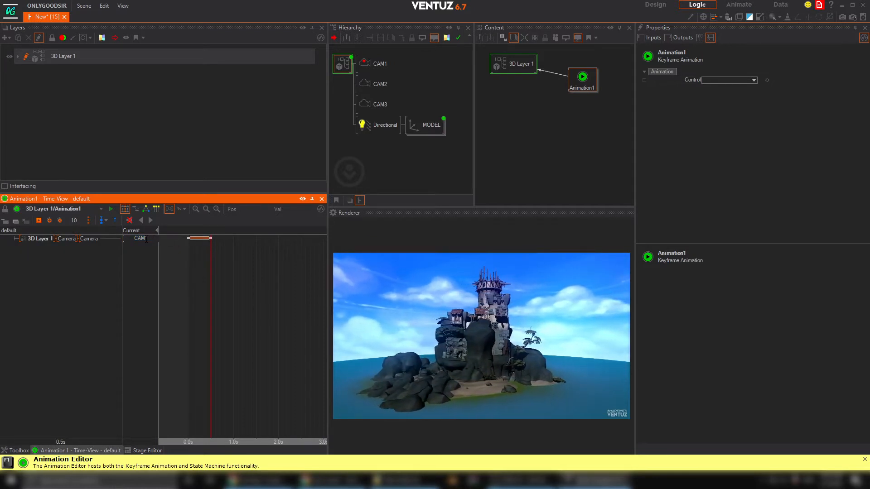
pyautogui.write('2')
pyautogui.press('Return')
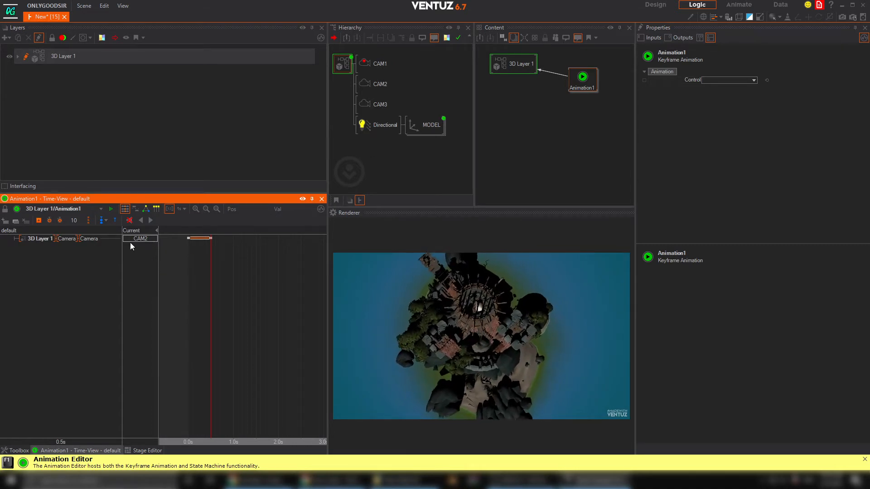
# Go back to 0 s, set the layer's Camera to CAM2 in its properties, and return to 0.5 s
pyautogui.click(189, 265)
pyautogui.click(515, 64)
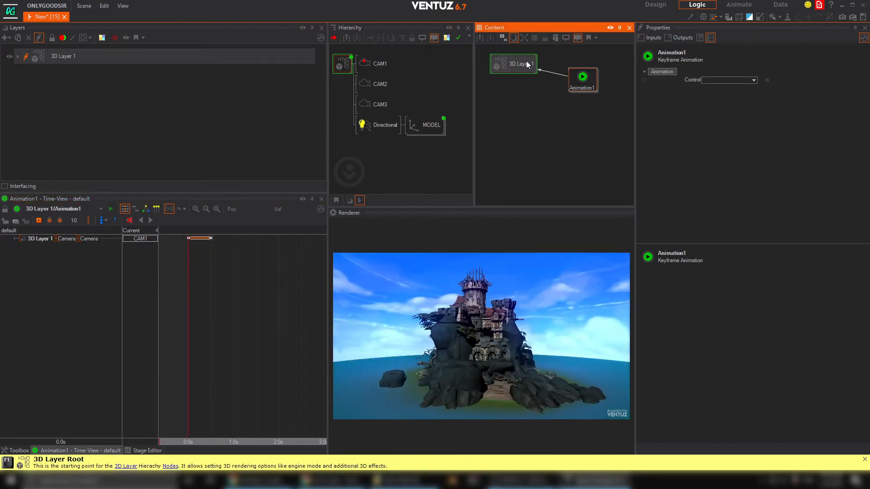
pyautogui.click(753, 81)
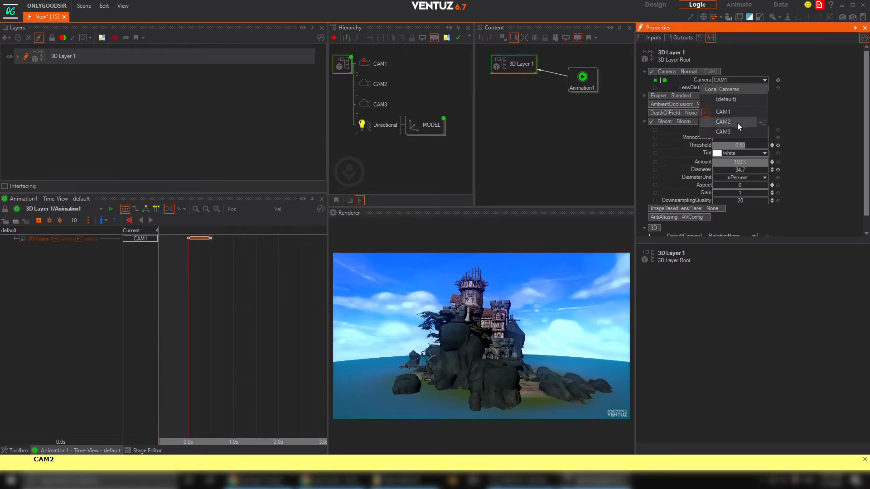
pyautogui.click(742, 121)
pyautogui.click(211, 277)
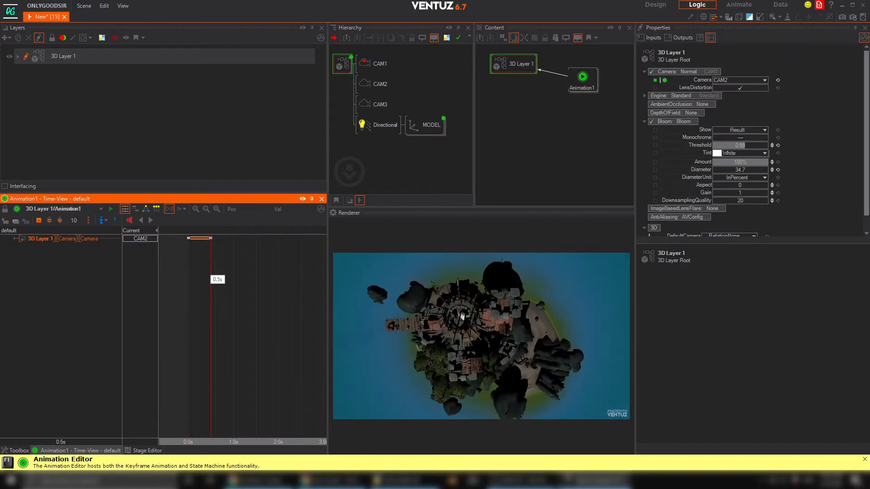
# Remove the link between Animation1 and 3D Layer 1, and add an Enumeration node to the content
pyautogui.click(542, 103)
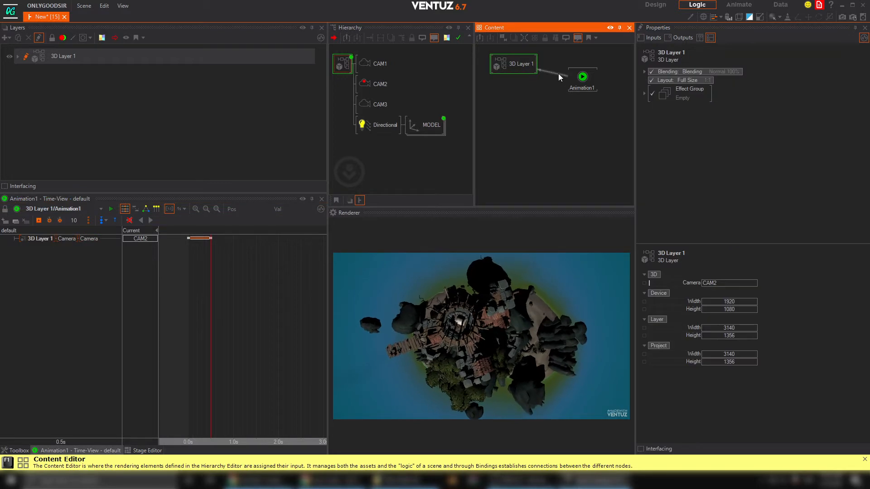
pyautogui.click(564, 94)
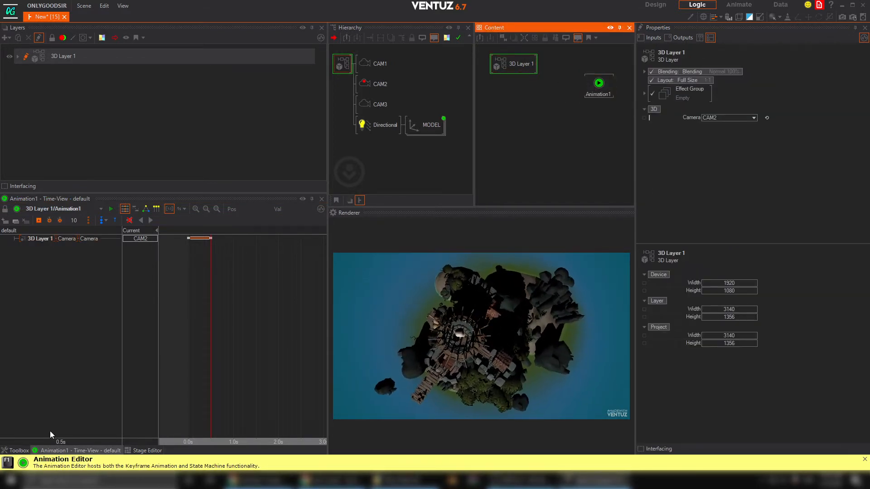
pyautogui.click(18, 450)
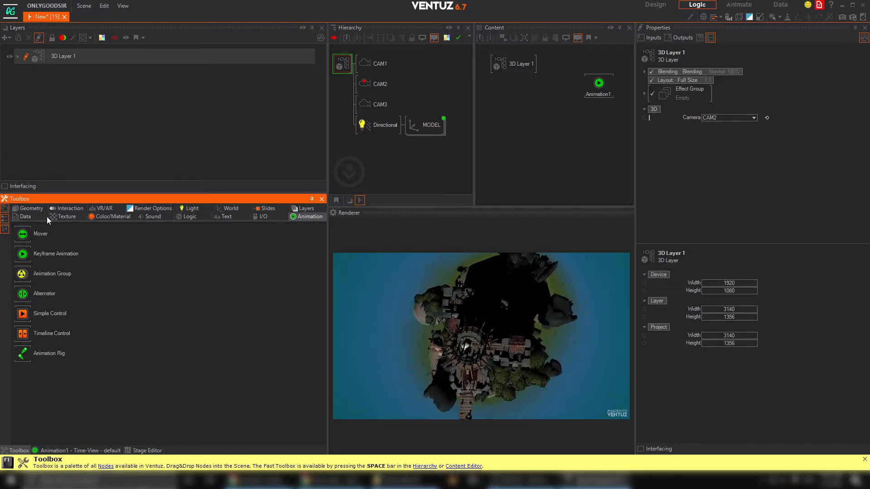
pyautogui.click(190, 216)
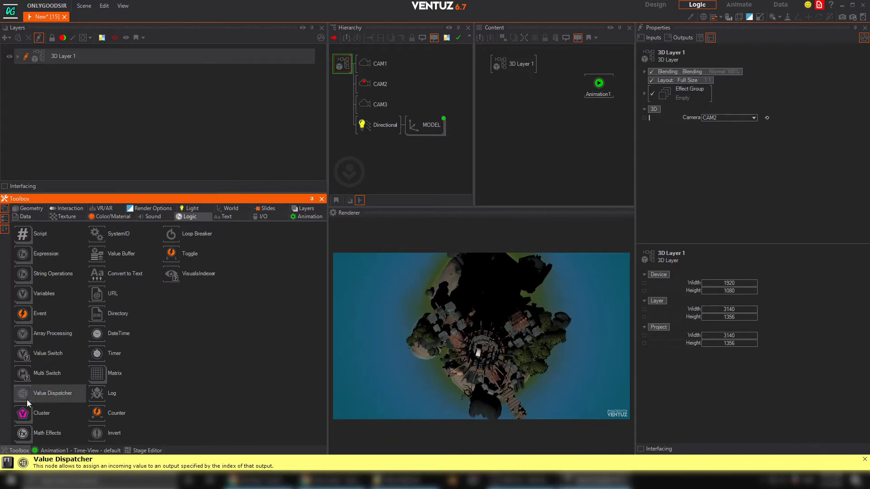
pyautogui.click(25, 295)
pyautogui.moveTo(35, 437); pyautogui.dragTo(537, 105)
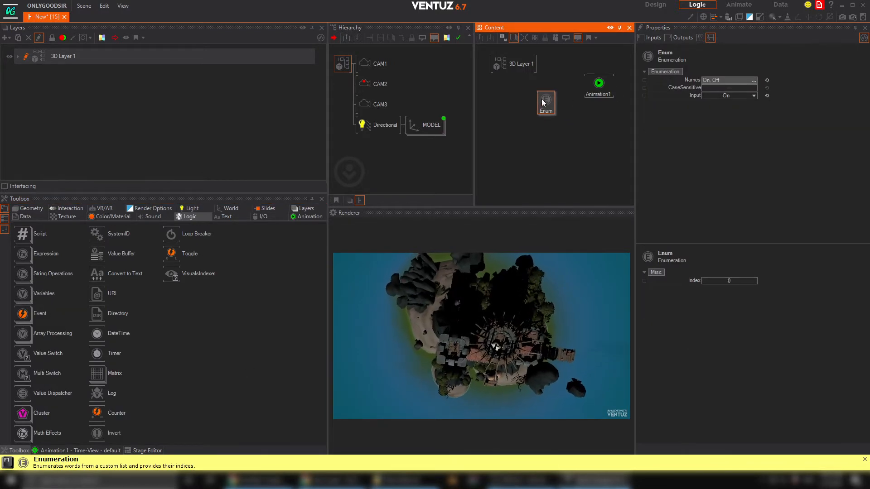
# Set 3D Layer 1's Camera to (default)
pyautogui.click(524, 65)
pyautogui.click(755, 80)
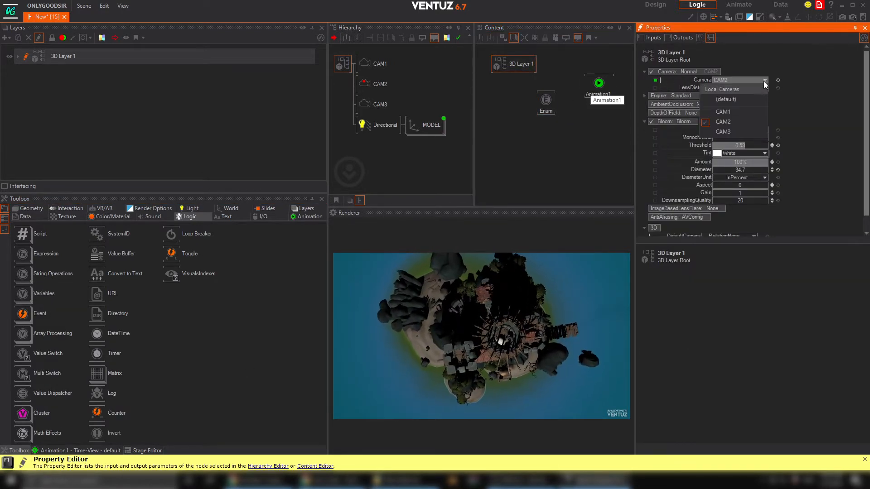
pyautogui.click(726, 100)
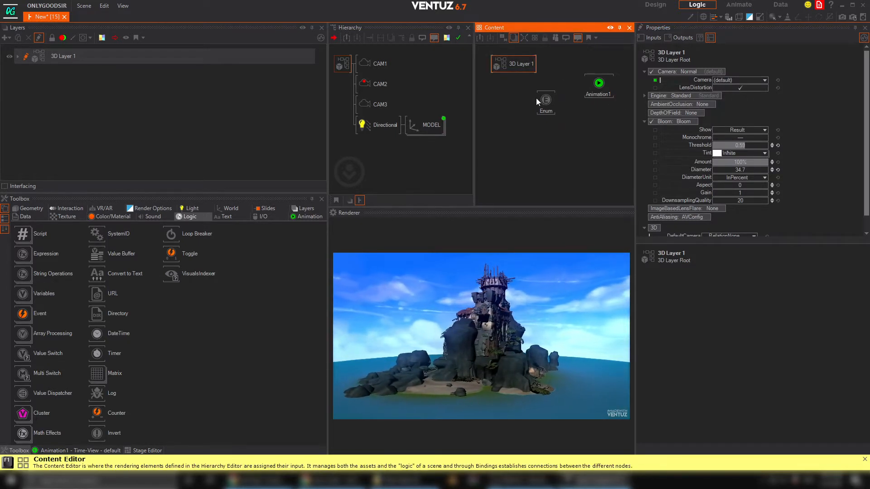
# Replace the Enum node's Names list with "(default), CAM1,CAM2,CAM3"
pyautogui.click(546, 100)
pyautogui.click(720, 80)
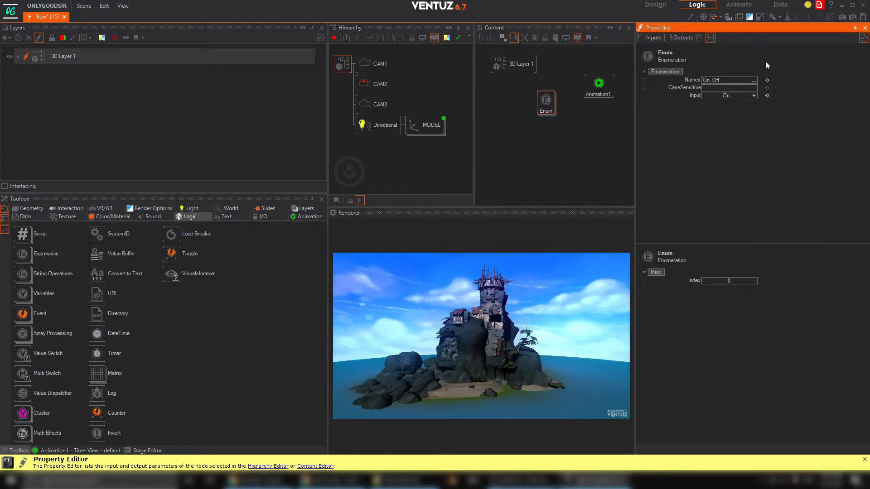
pyautogui.click(754, 81)
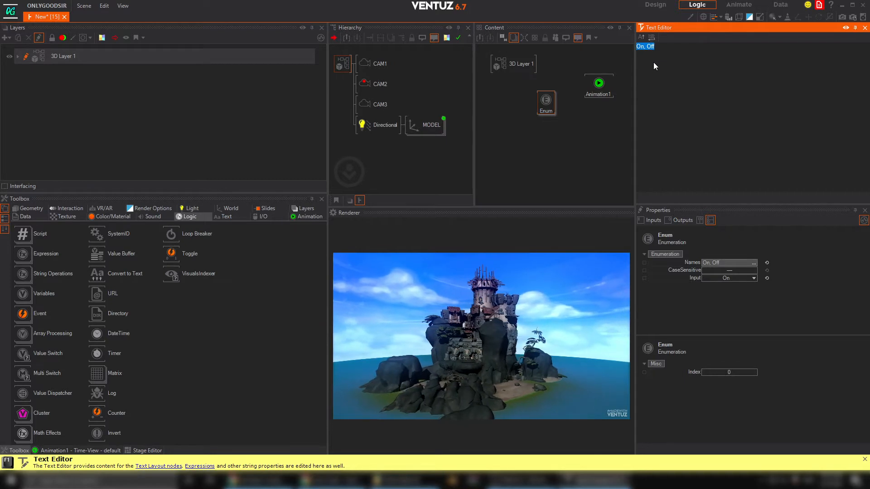
pyautogui.write('(default)')
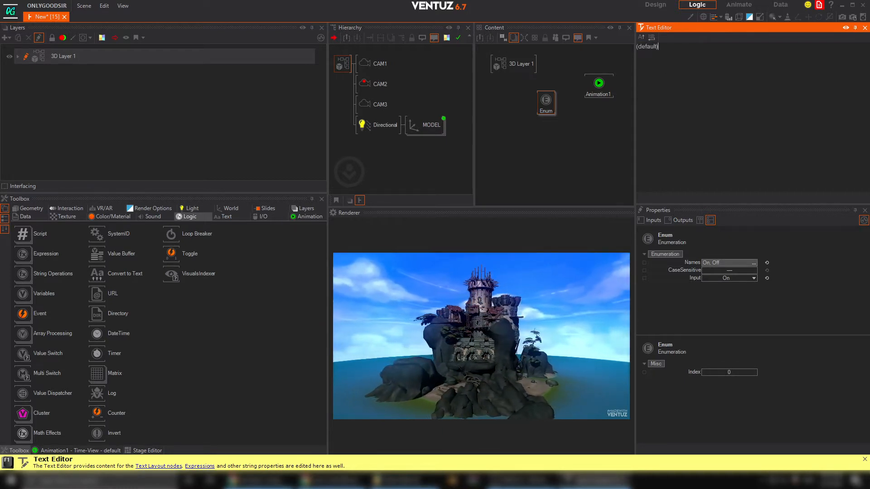
pyautogui.write(', CAM1,CAM2,CAM3')
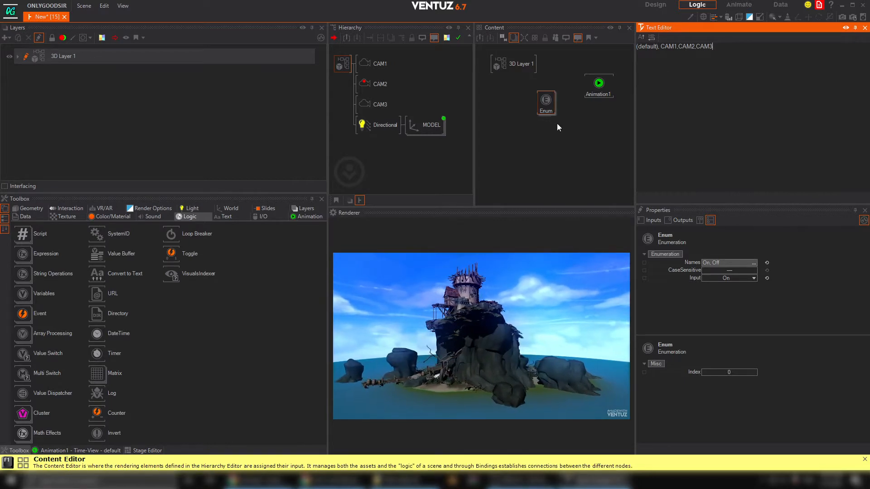
# Apply the Enum node's edited Names list and close the Text Editor panel
pyautogui.click(514, 63)
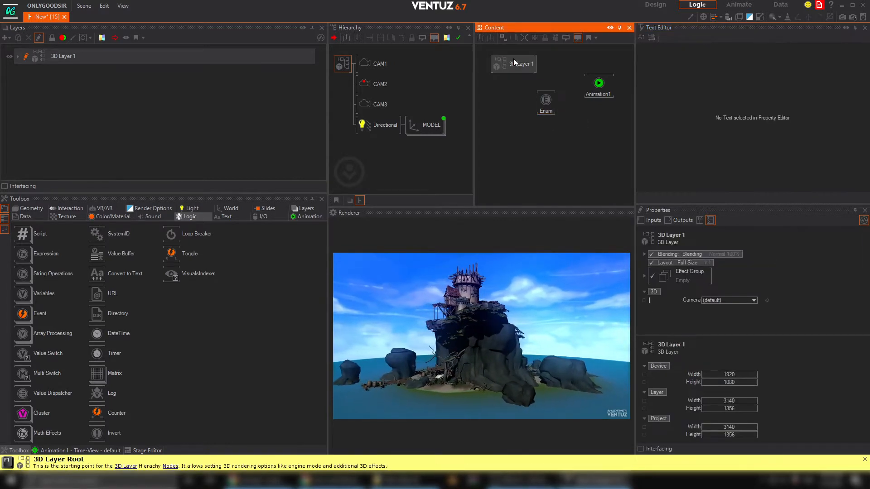
pyautogui.click(542, 108)
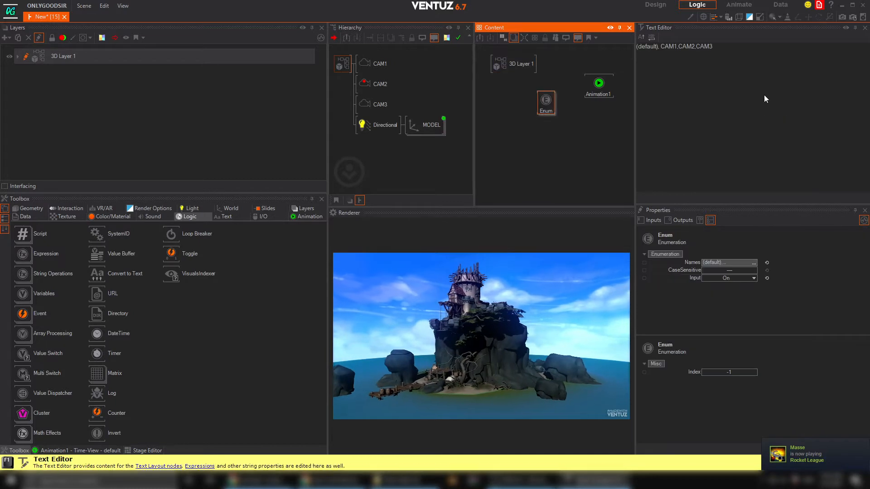
pyautogui.click(864, 28)
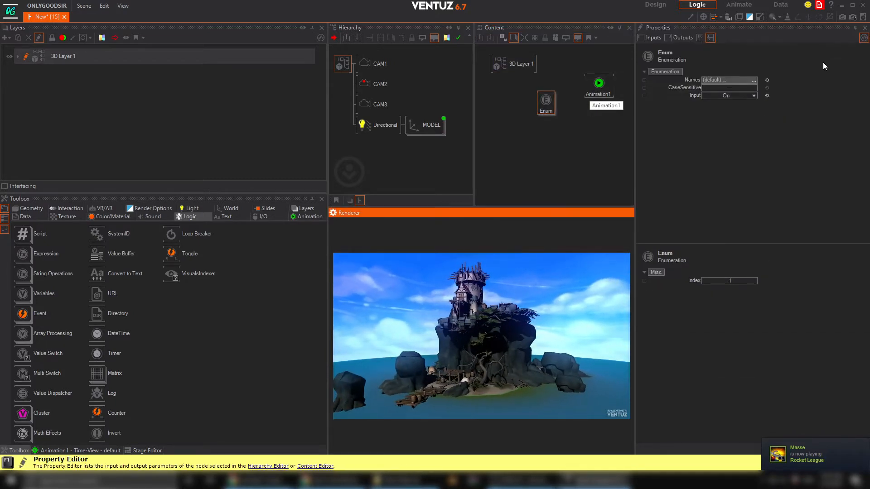
# Test the Enum node's Input by switching it through (default), CAM1, CAM2 and CAM3
pyautogui.click(732, 96)
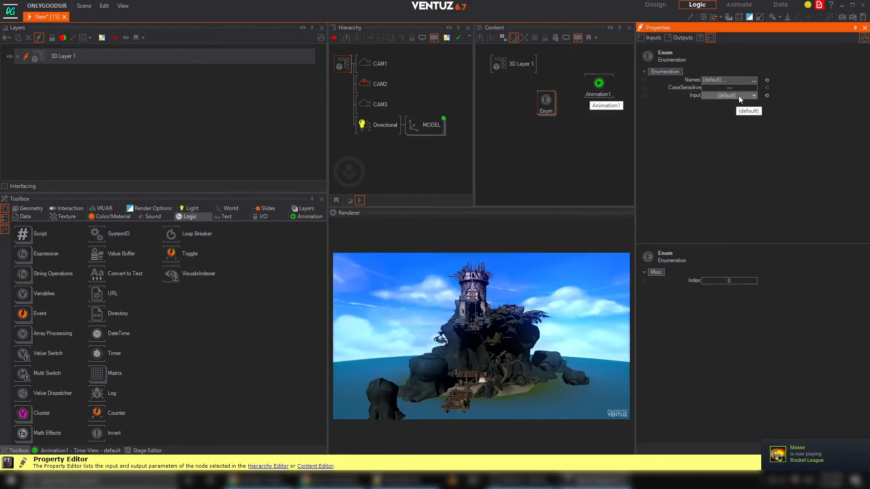
pyautogui.click(727, 114)
pyautogui.click(738, 96)
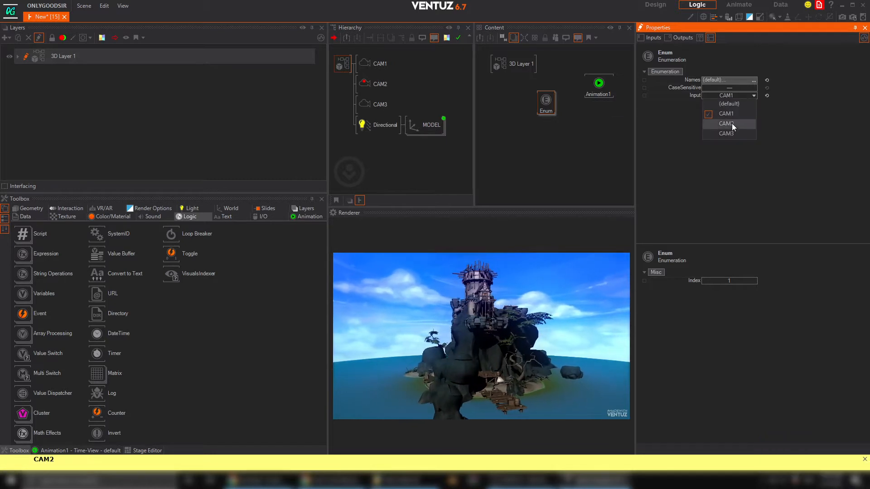
pyautogui.click(732, 123)
pyautogui.click(743, 96)
pyautogui.click(736, 133)
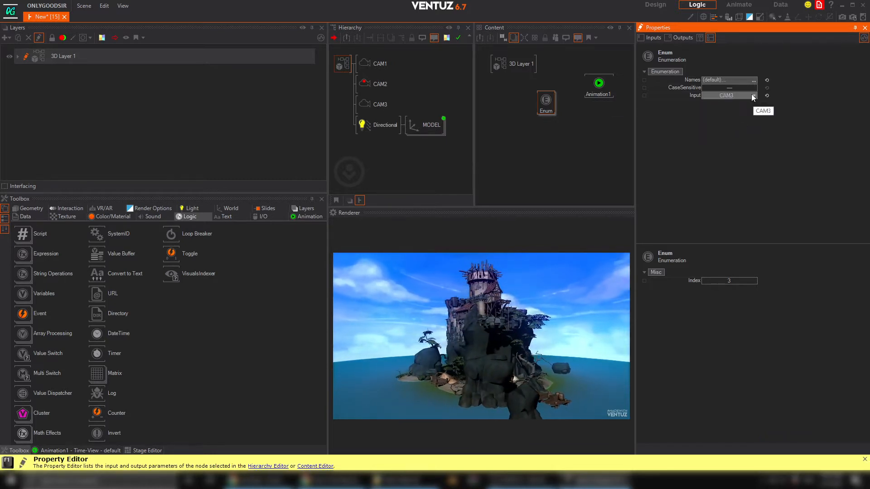
# Try to bind 3D Layer 1's Camera property to the Enum node's Index, and test it with Input set to CAM1
pyautogui.click(516, 62)
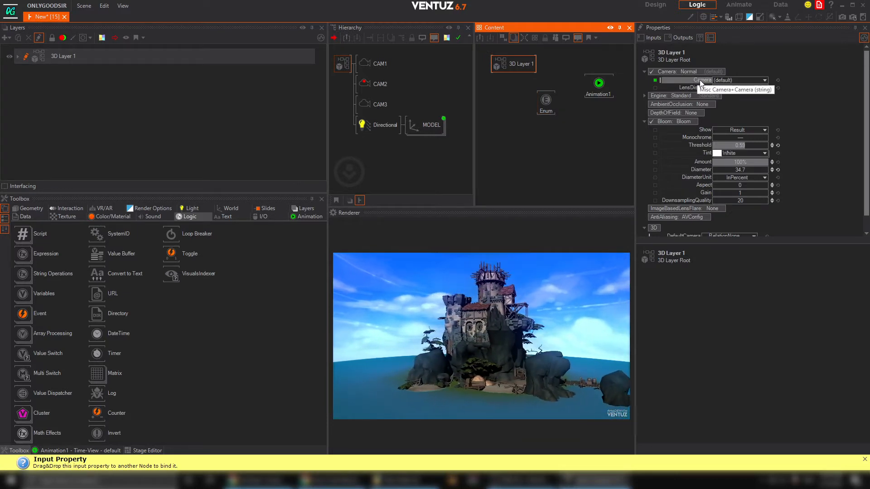
pyautogui.moveTo(701, 81); pyautogui.dragTo(545, 102)
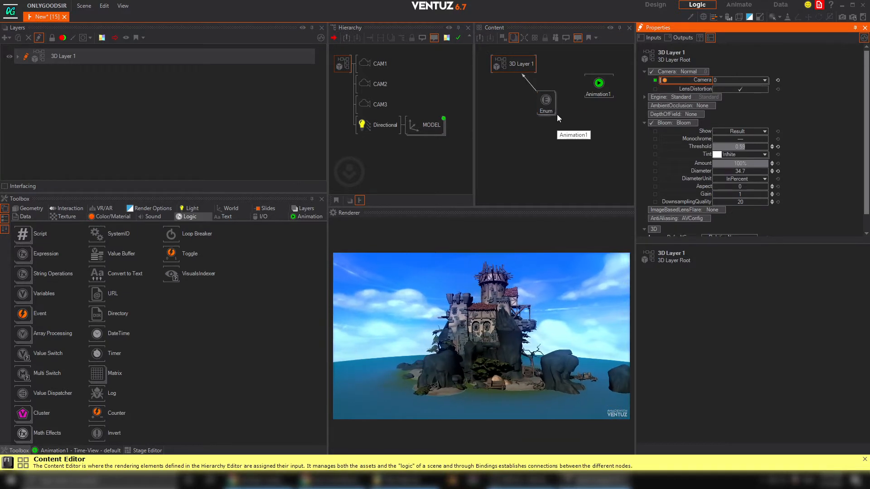
pyautogui.click(547, 104)
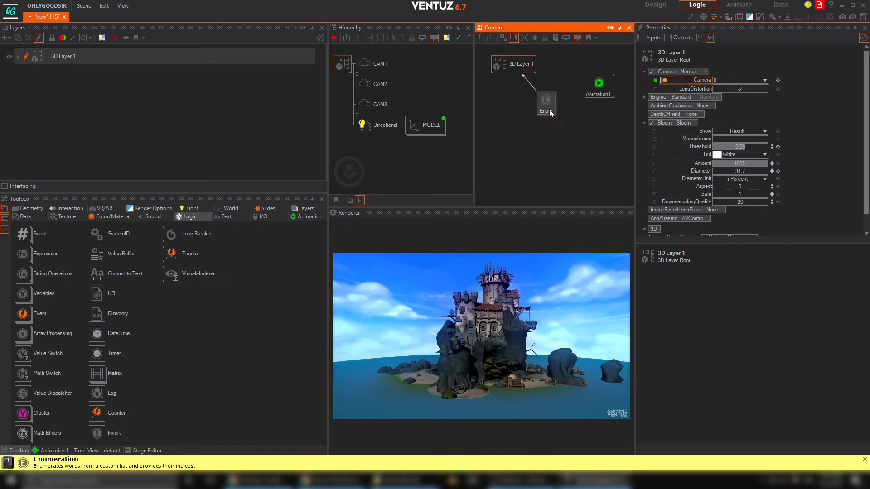
pyautogui.click(750, 96)
pyautogui.click(735, 121)
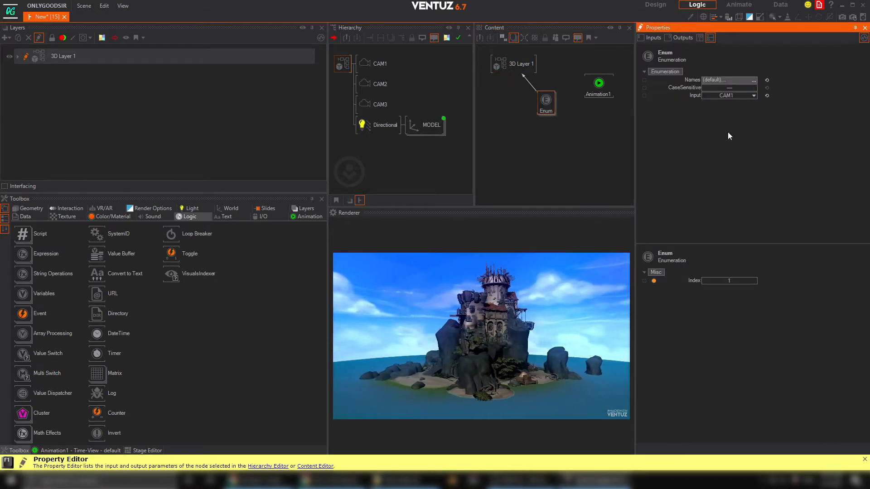
# Remove the Index-to-Camera binding between the Enum node and 3D Layer 1
pyautogui.click(530, 86)
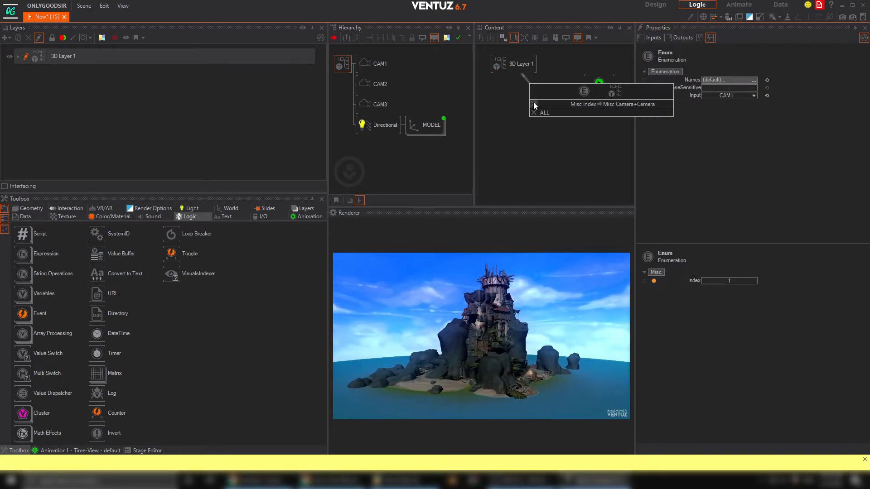
pyautogui.click(530, 106)
pyautogui.click(545, 104)
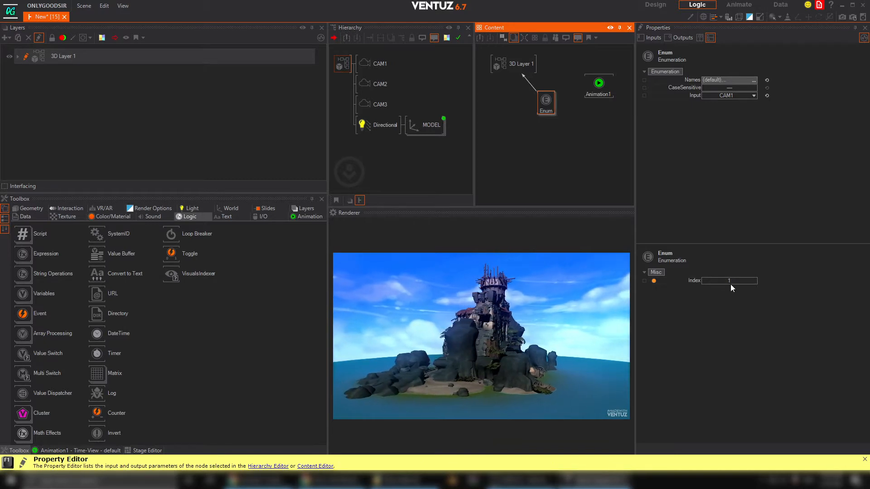
pyautogui.click(530, 85)
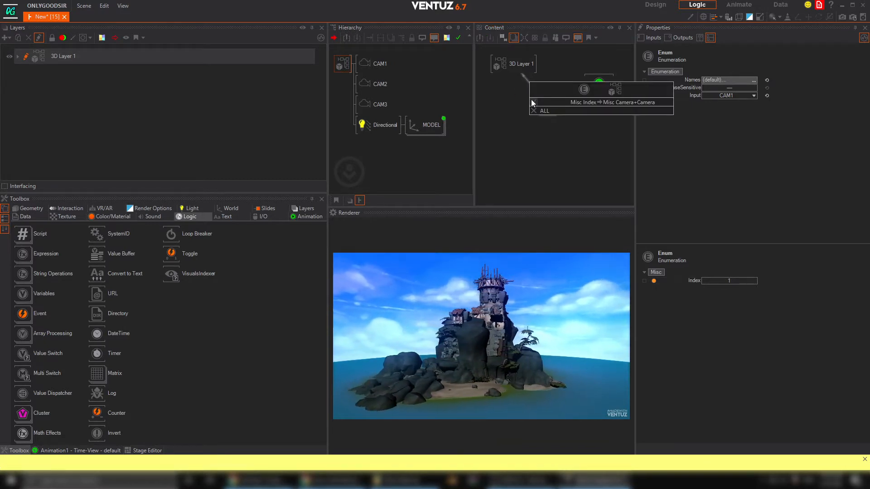
pyautogui.click(533, 103)
# Bind 3D Layer 1's Camera property to the Enum node's Input property
pyautogui.click(700, 81)
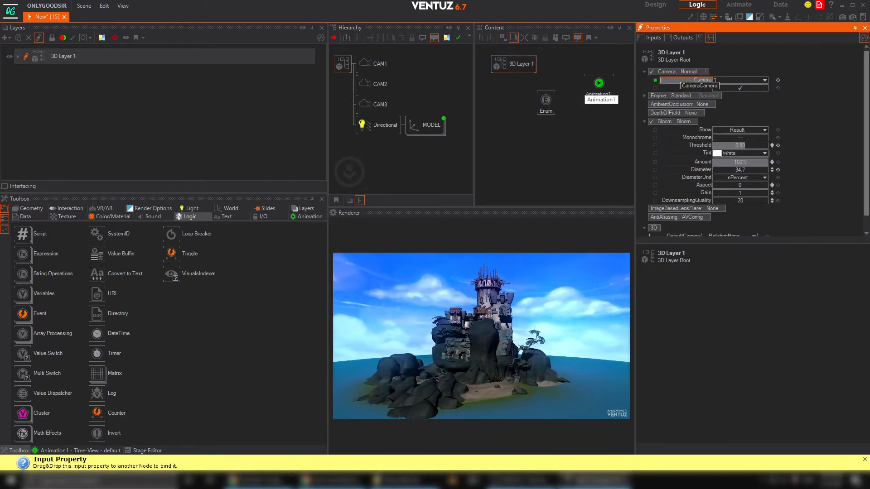
pyautogui.moveTo(700, 81); pyautogui.dragTo(540, 107)
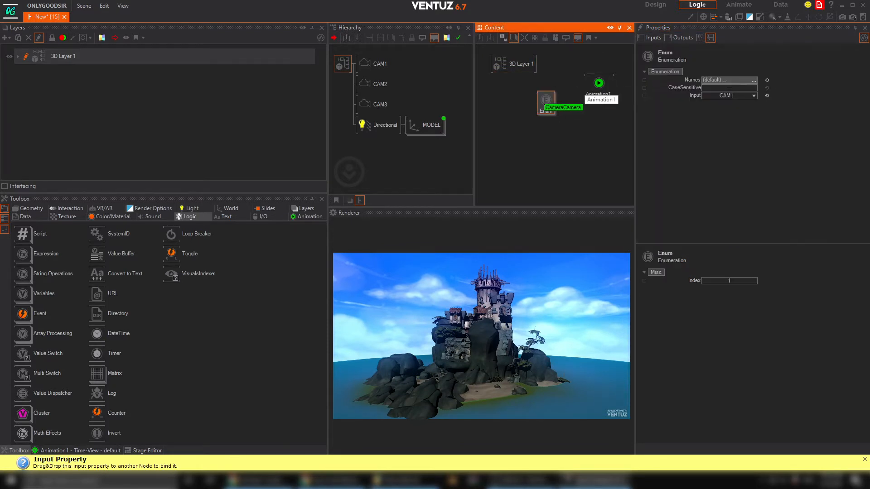
pyautogui.moveTo(663, 96); pyautogui.dragTo(696, 97)
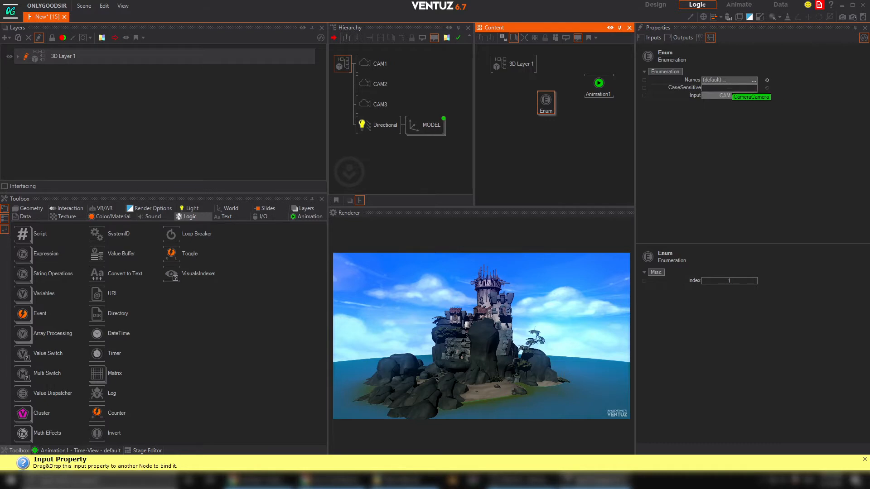
pyautogui.click(515, 63)
pyautogui.click(552, 105)
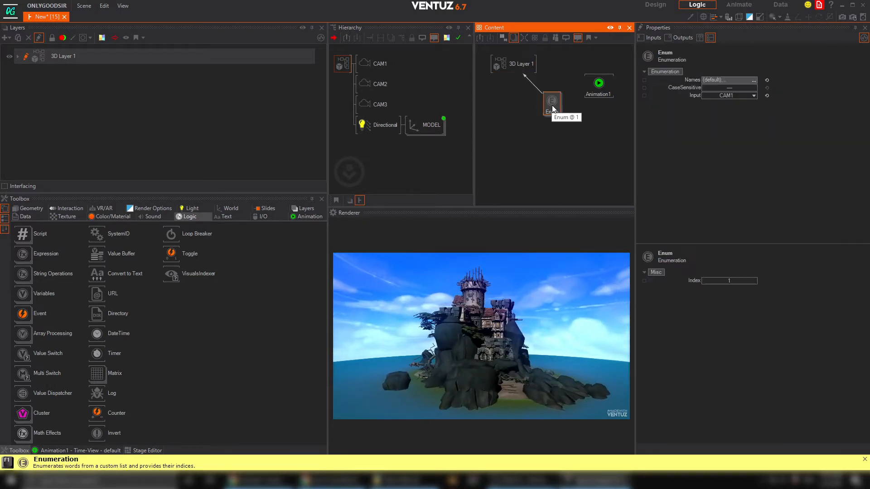
# Test the camera binding by switching the Enum Input through CAM2, CAM3 and CAM1, and set it back to (default)
pyautogui.click(747, 96)
pyautogui.click(729, 115)
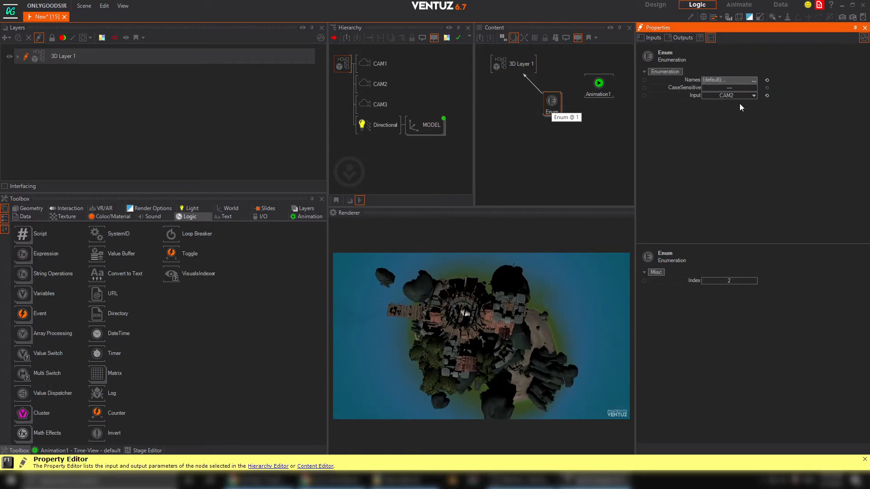
pyautogui.click(737, 96)
pyautogui.click(735, 134)
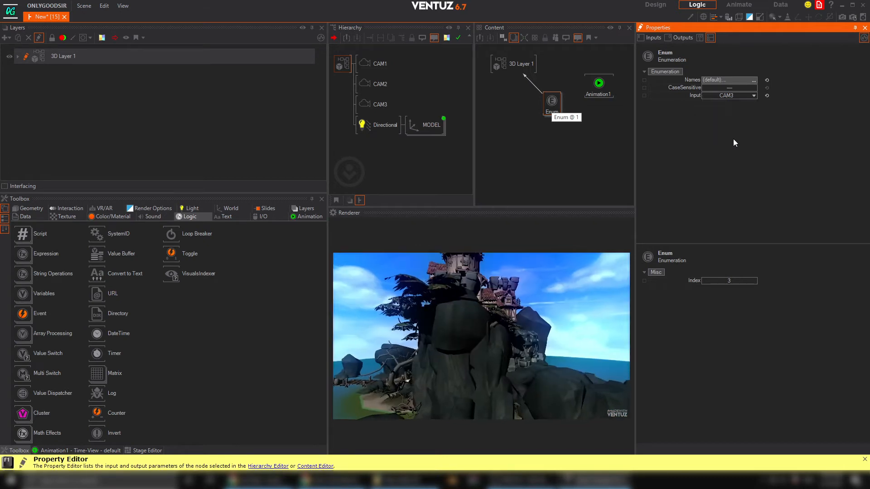
pyautogui.click(738, 99)
pyautogui.click(729, 111)
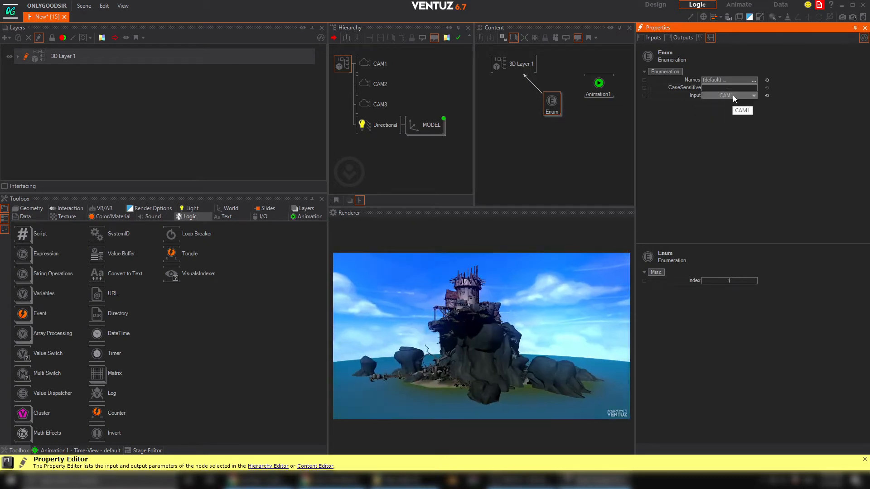
pyautogui.click(732, 94)
pyautogui.click(721, 103)
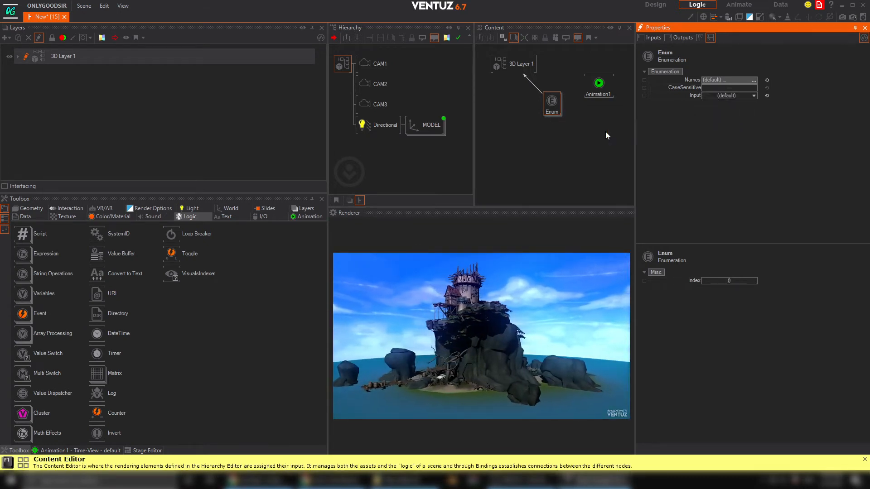
# Bind the Enum node's Input property to Animation1 and tidy the two nodes' positions in the content
pyautogui.moveTo(552, 102); pyautogui.dragTo(541, 94)
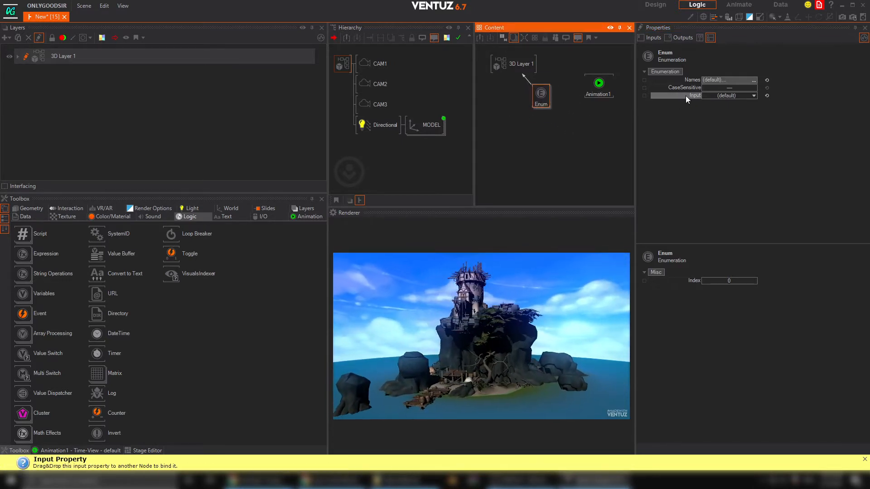
pyautogui.moveTo(694, 95); pyautogui.dragTo(598, 90)
pyautogui.moveTo(597, 91); pyautogui.dragTo(587, 105)
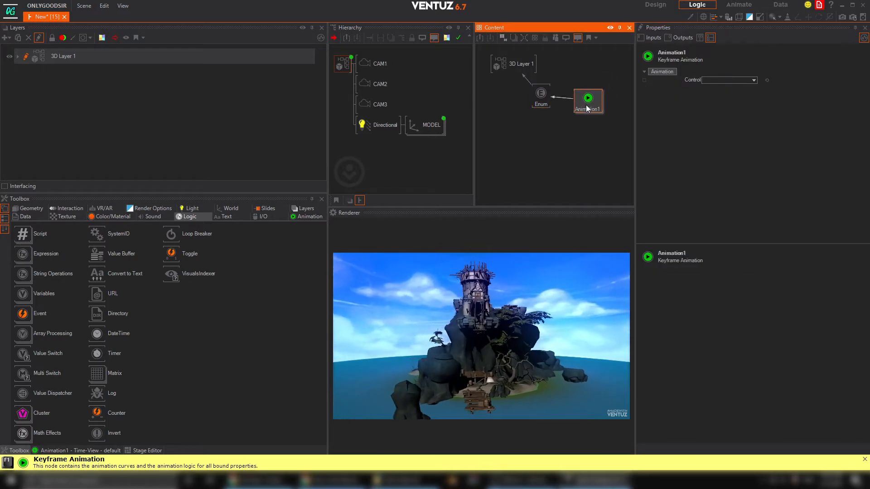
# Open Animation1's timeline and delete the 3D Layer 1 Camera channel from it
pyautogui.click(101, 450)
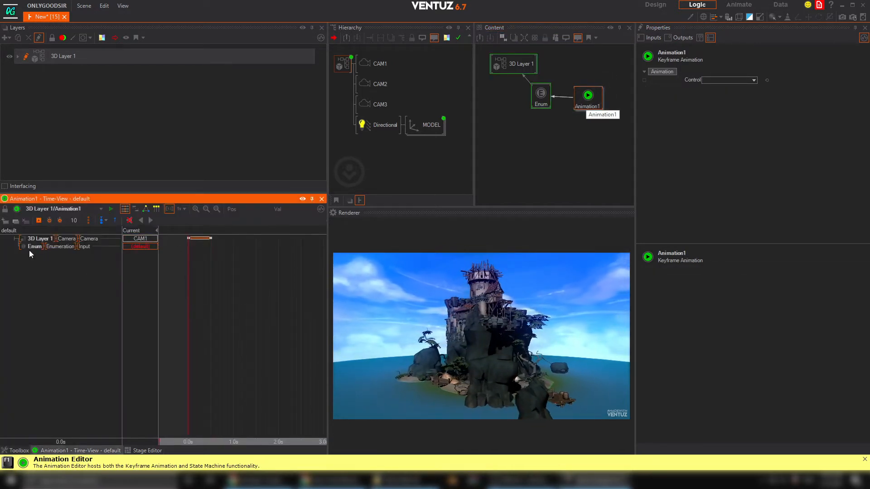
pyautogui.click(50, 239)
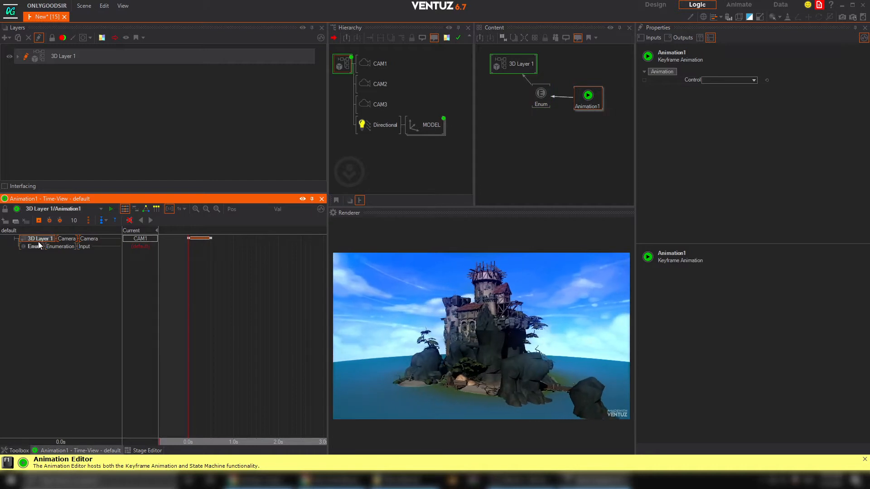
pyautogui.click(513, 63)
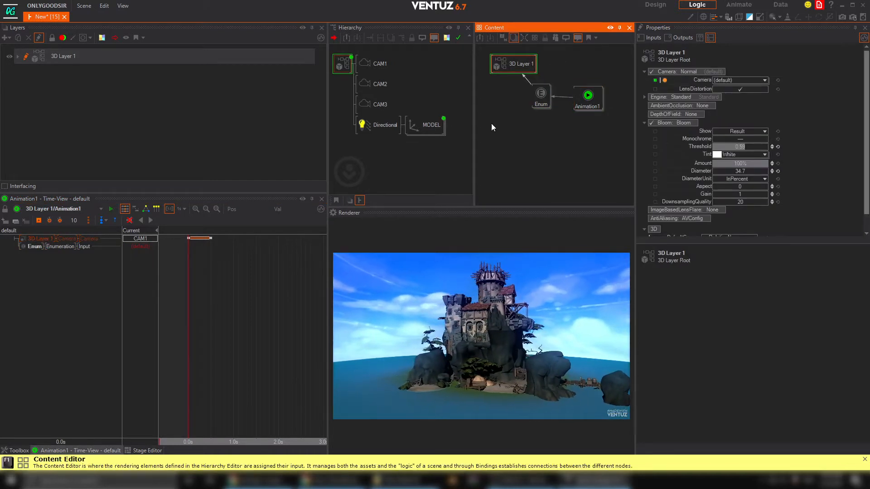
pyautogui.click(46, 240)
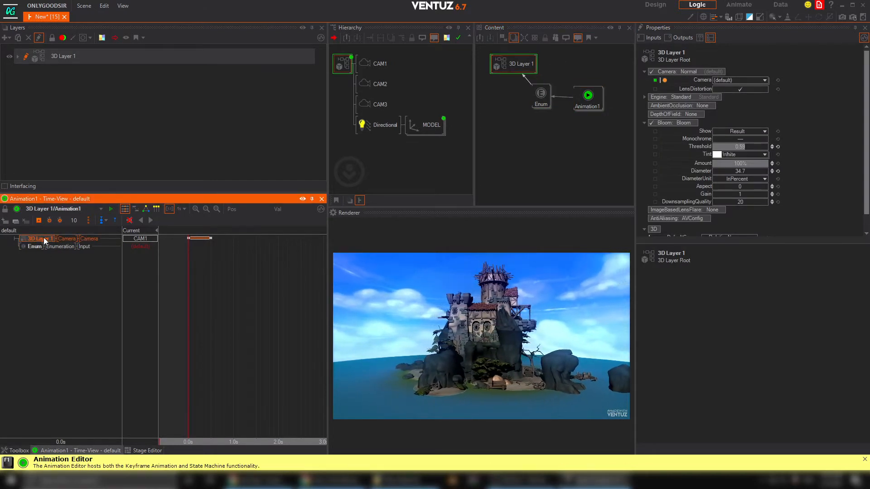
pyautogui.press('Delete')
pyautogui.click(454, 245)
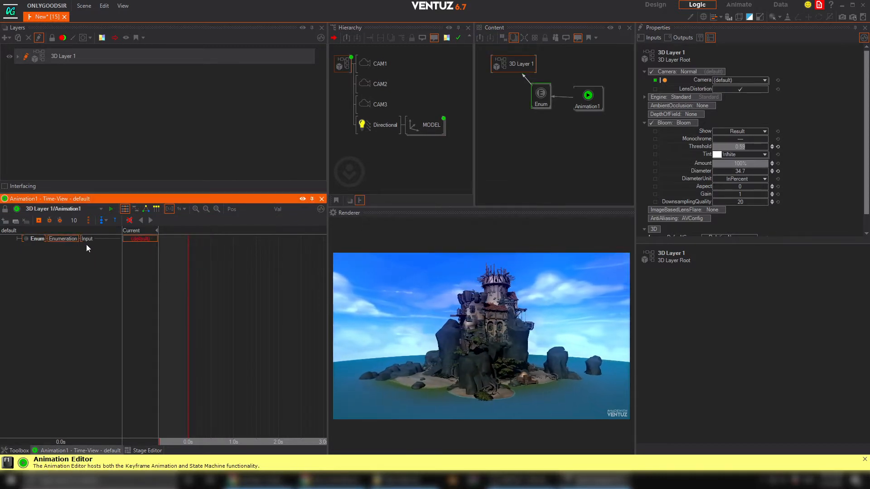
# Keyframe the Enum Input channel with (default) at 0 s and CAM1 at 0.5 s
pyautogui.click(57, 238)
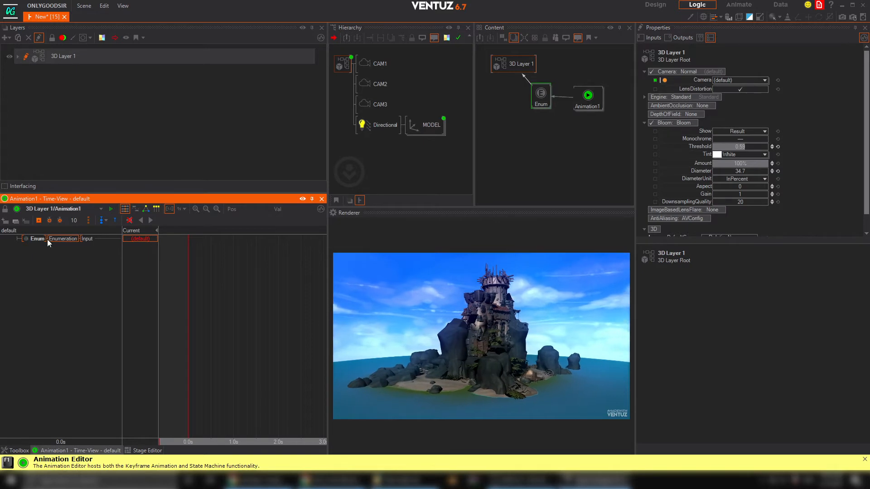
pyautogui.click(38, 221)
pyautogui.moveTo(188, 259); pyautogui.dragTo(210, 260)
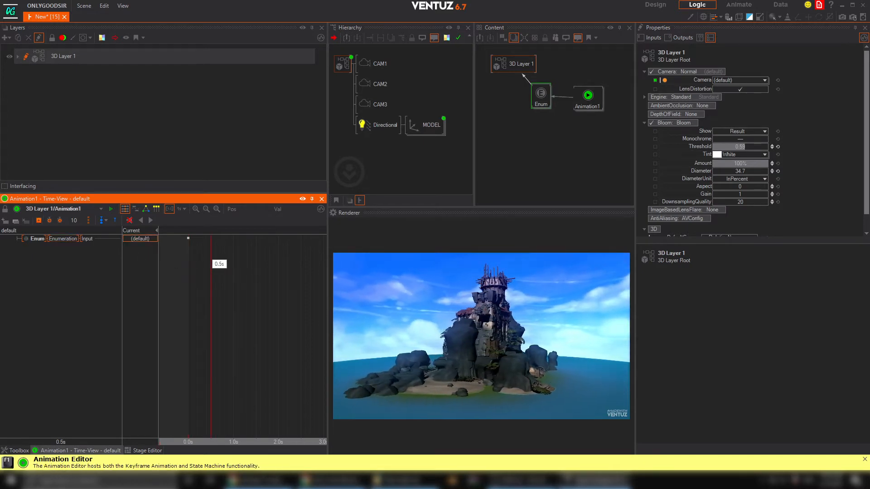
pyautogui.click(42, 221)
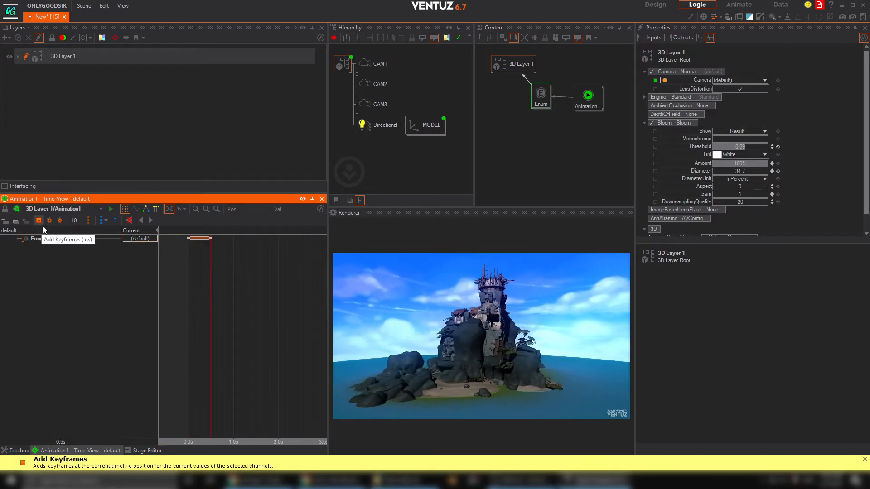
pyautogui.click(138, 239)
pyautogui.click(165, 255)
# Add Enum Input keyframes with CAM2 at 1 s and CAM3 at 1.5 s
pyautogui.moveTo(214, 251); pyautogui.dragTo(233, 260)
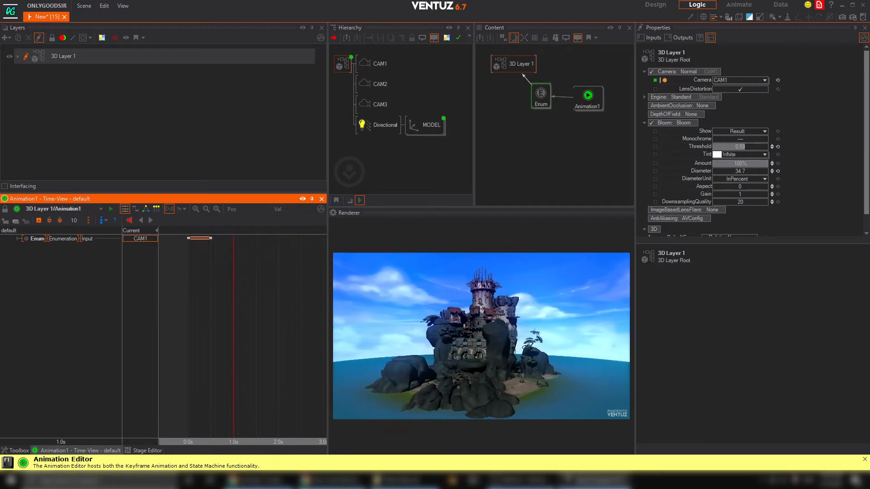
pyautogui.click(39, 220)
pyautogui.click(137, 238)
pyautogui.click(156, 265)
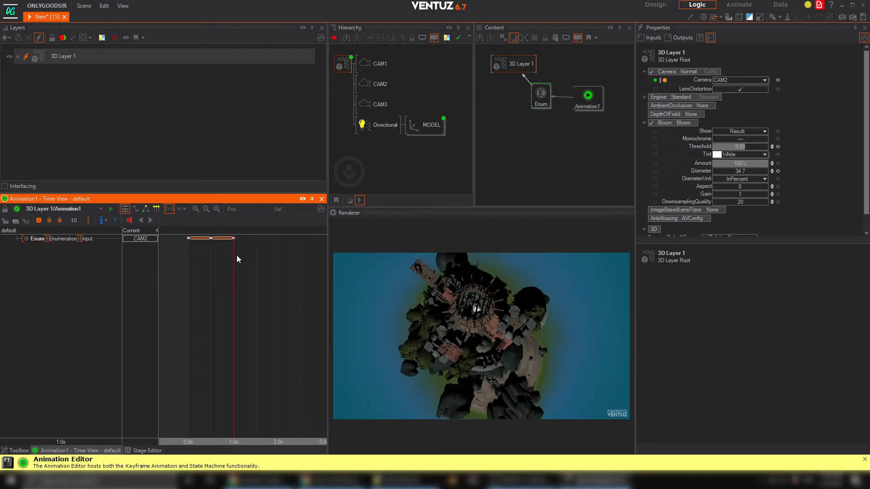
pyautogui.click(39, 220)
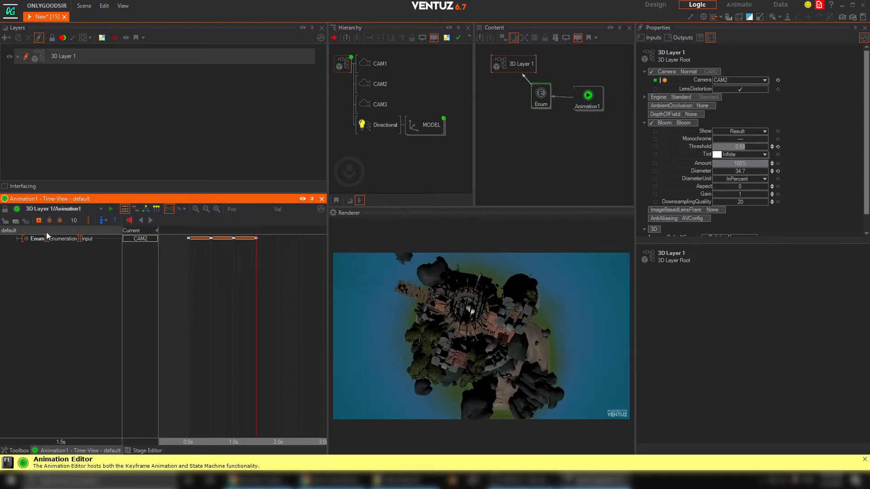
pyautogui.click(147, 240)
pyautogui.click(186, 273)
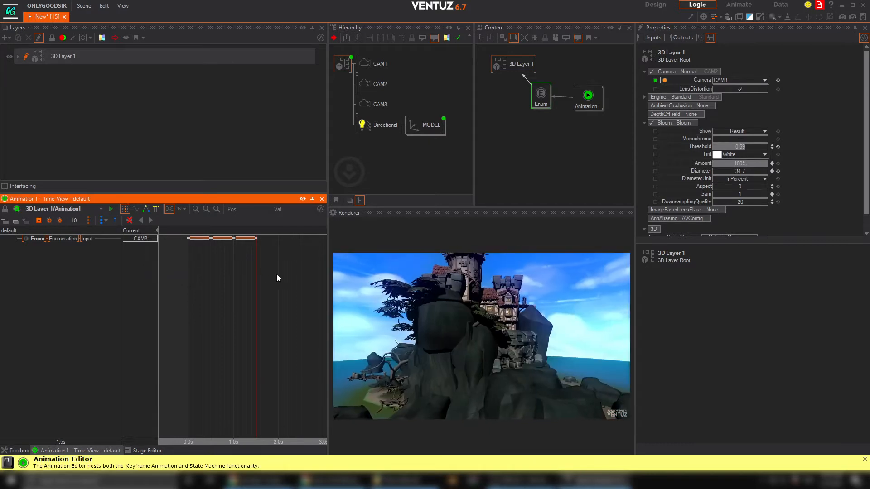
# Move Animation1's time position to 0.5 s and examine the Enum node's Names list
pyautogui.moveTo(257, 275); pyautogui.dragTo(211, 275)
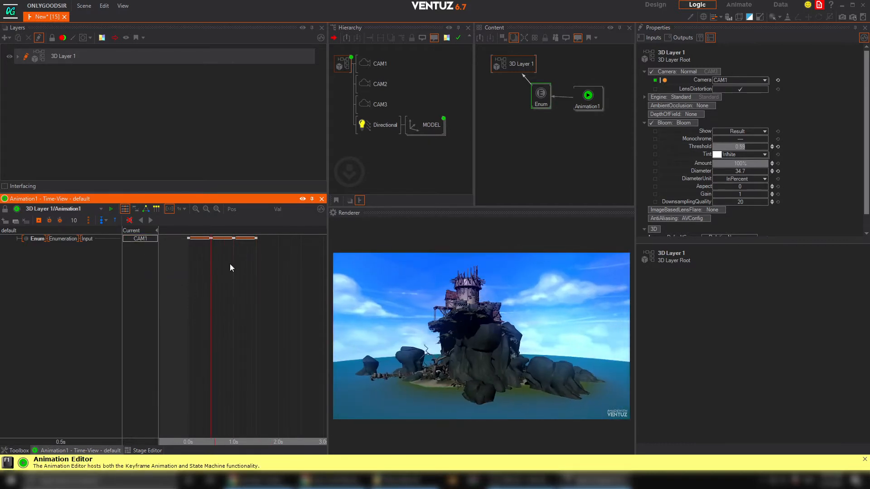
pyautogui.click(539, 92)
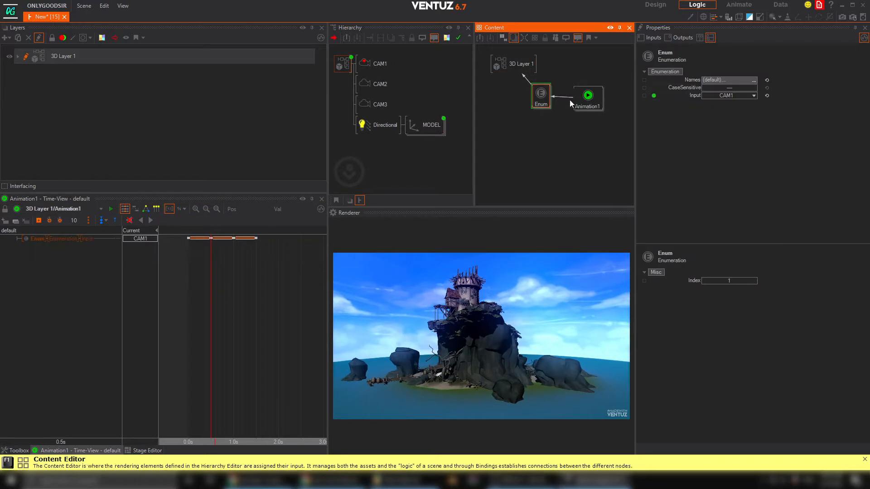
pyautogui.click(739, 82)
pyautogui.click(753, 80)
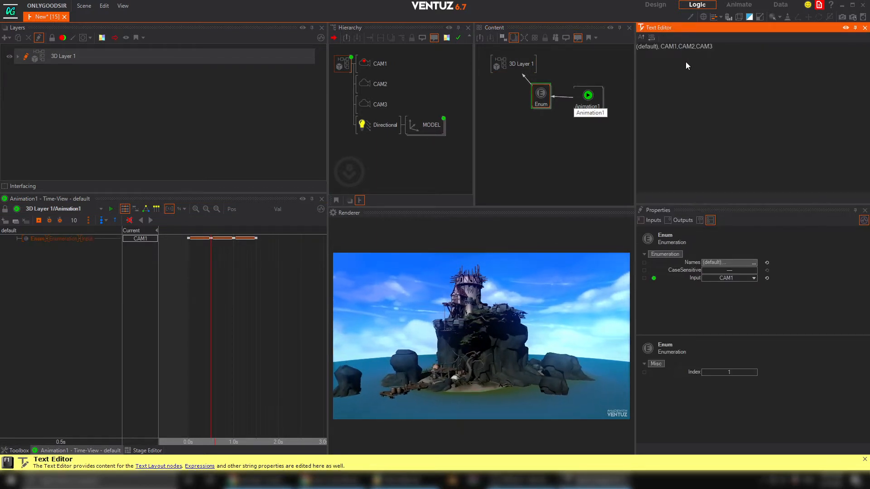
pyautogui.click(864, 28)
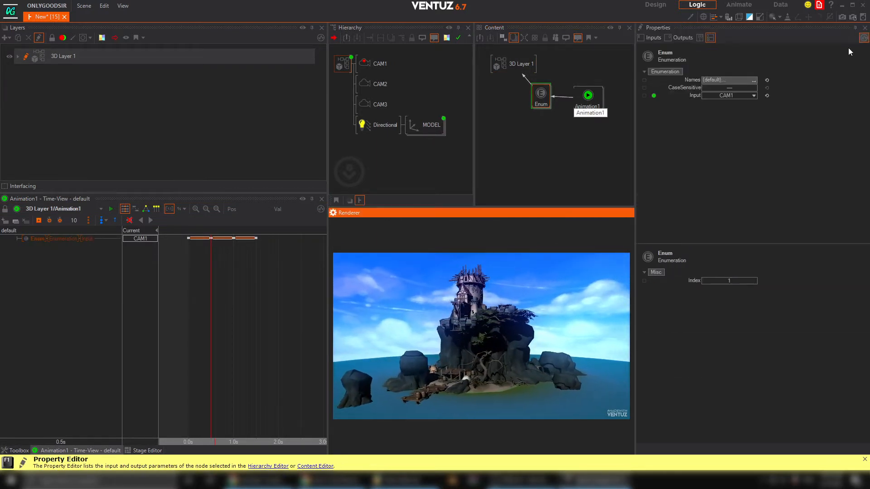
# Preview switching the Enum Input between CAM2 and CAM3 at 1.5 s, ending on CAM3 with the time position at 1.8 s
pyautogui.click(743, 96)
pyautogui.click(726, 133)
pyautogui.click(256, 281)
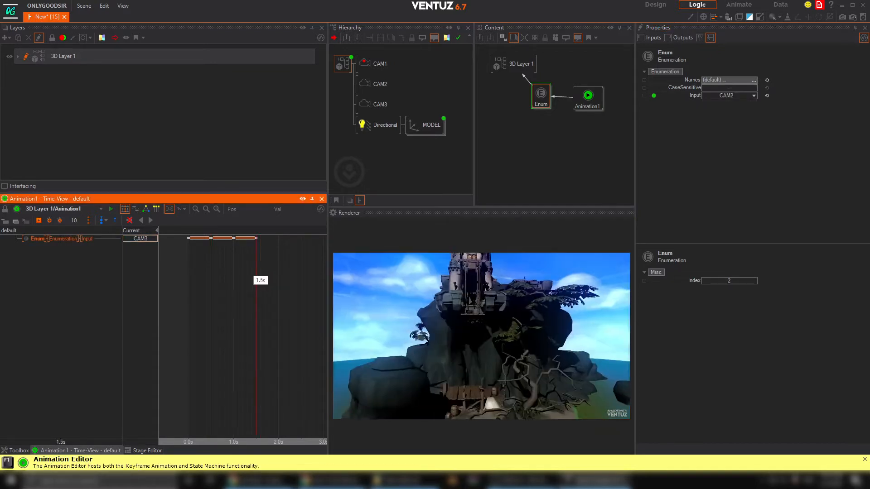
pyautogui.click(132, 238)
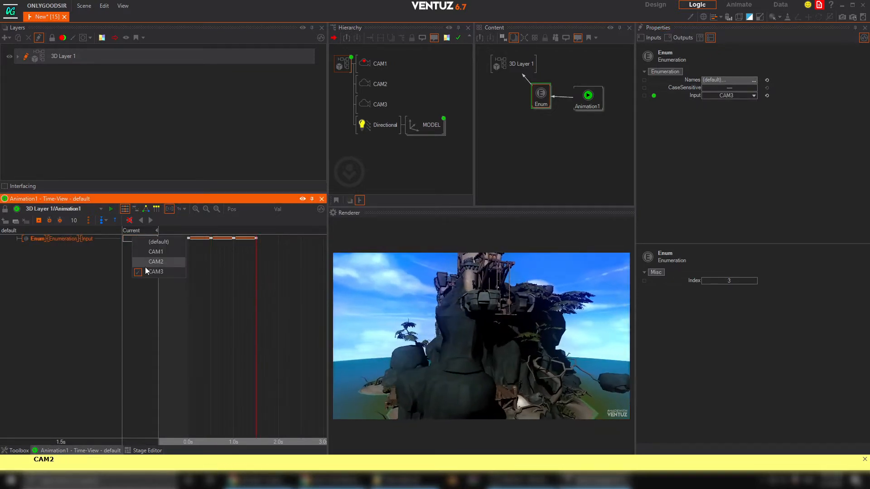
pyautogui.click(153, 260)
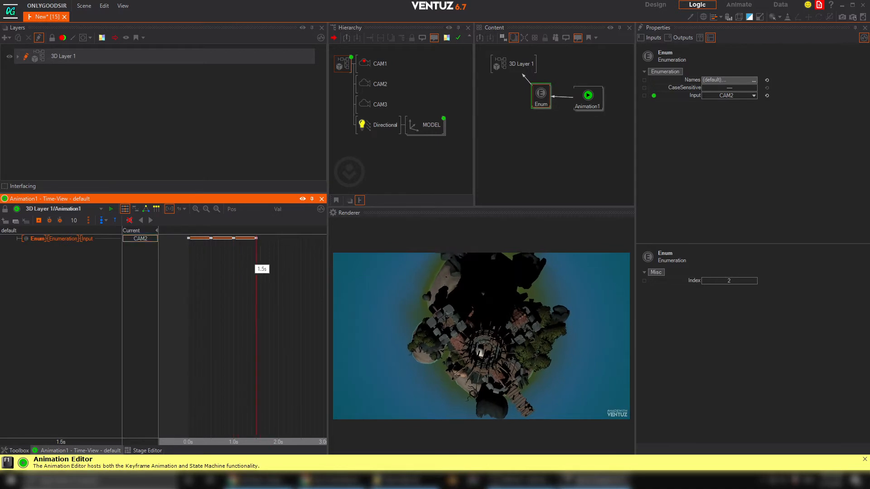
pyautogui.click(148, 240)
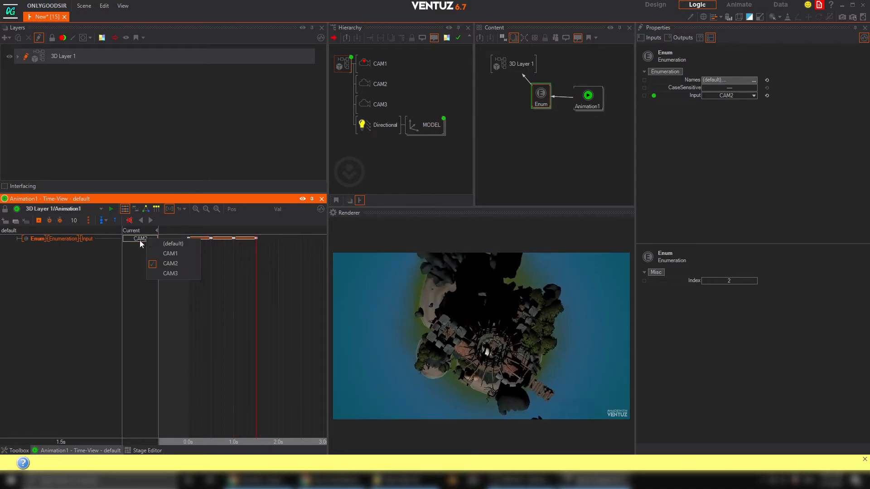
pyautogui.click(137, 272)
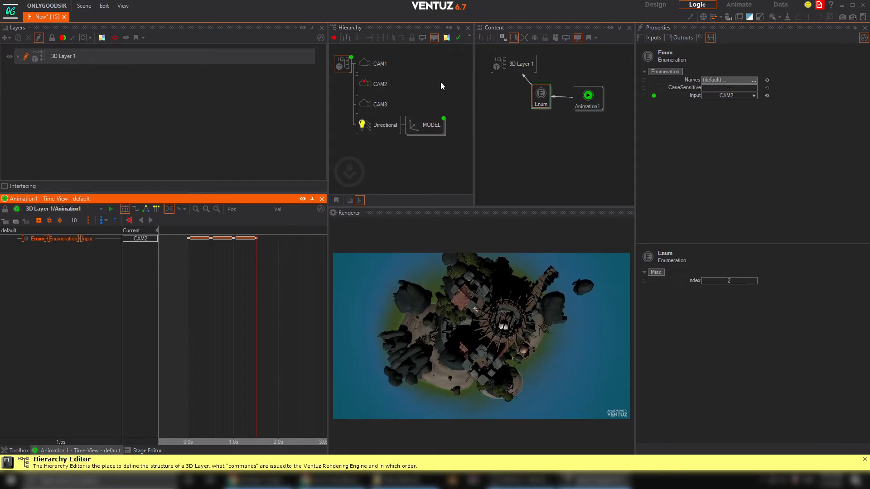
pyautogui.click(145, 239)
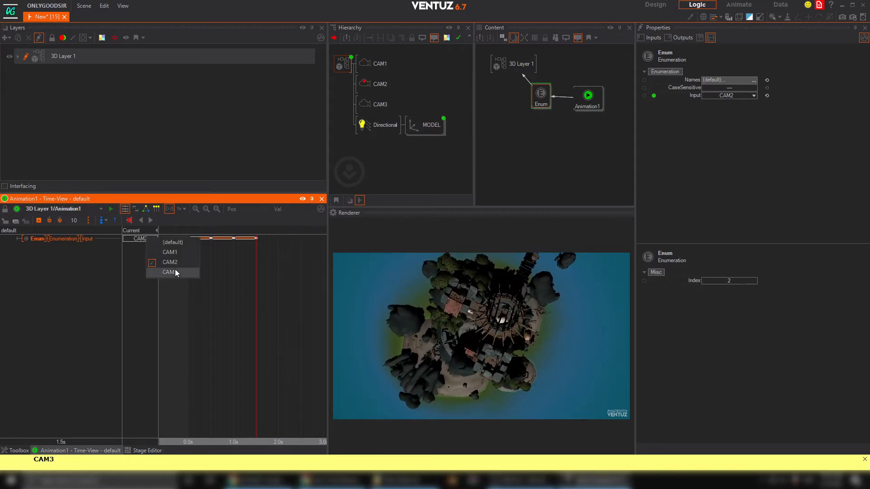
pyautogui.click(164, 272)
pyautogui.moveTo(244, 274); pyautogui.dragTo(270, 274)
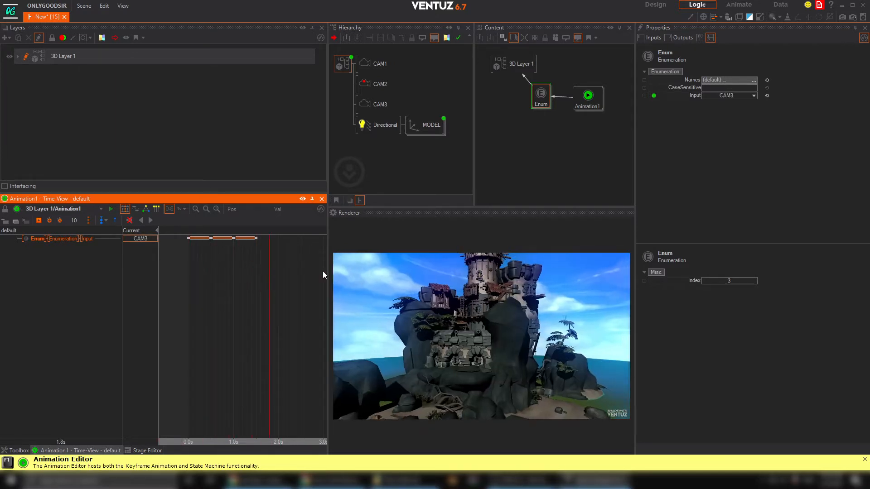
# Enlarge the Renderer area by resizing the surrounding timeline, Properties, Hierarchy and Content areas
pyautogui.moveTo(327, 262); pyautogui.dragTo(242, 262)
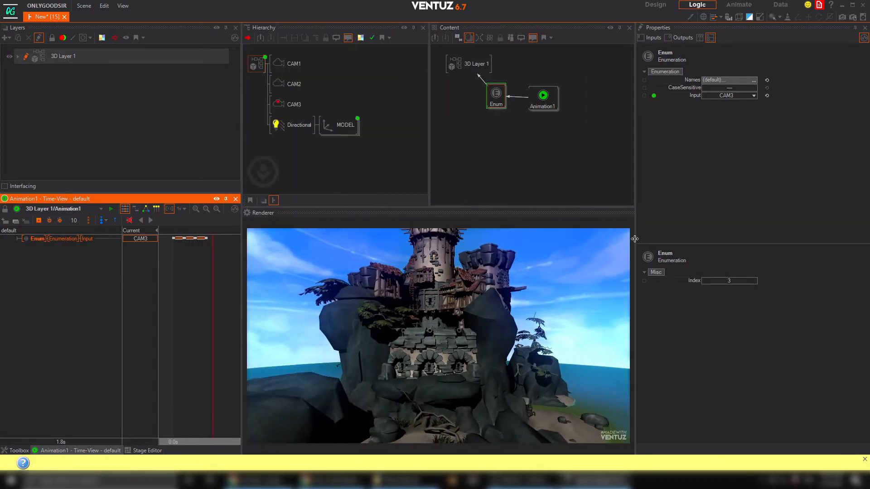
pyautogui.moveTo(635, 238); pyautogui.dragTo(684, 238)
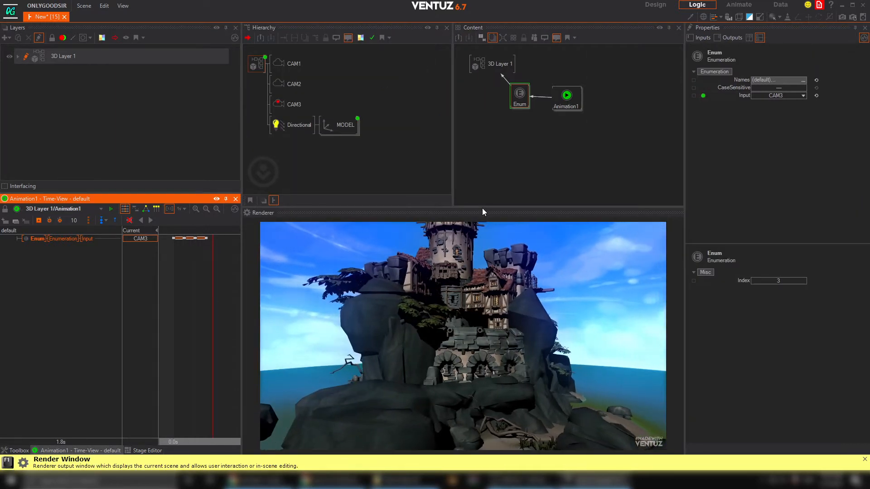
pyautogui.moveTo(485, 205); pyautogui.dragTo(504, 143)
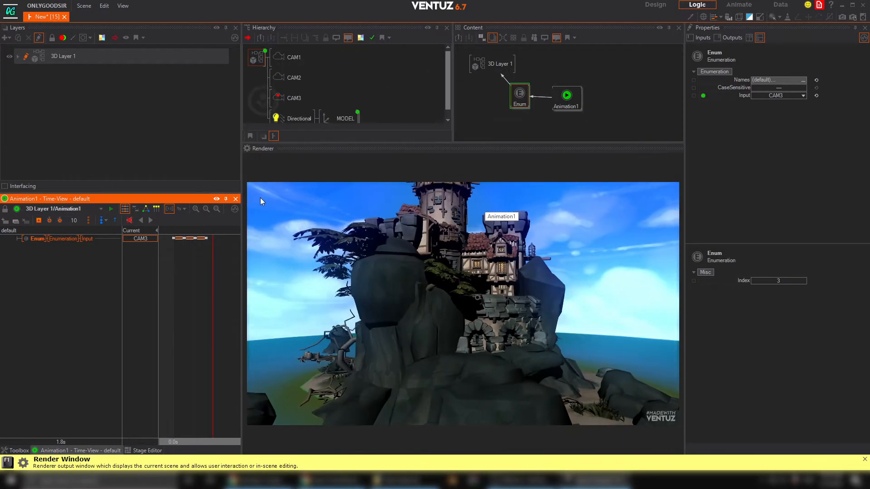
pyautogui.moveTo(243, 199); pyautogui.dragTo(275, 199)
pyautogui.moveTo(454, 145); pyautogui.dragTo(447, 188)
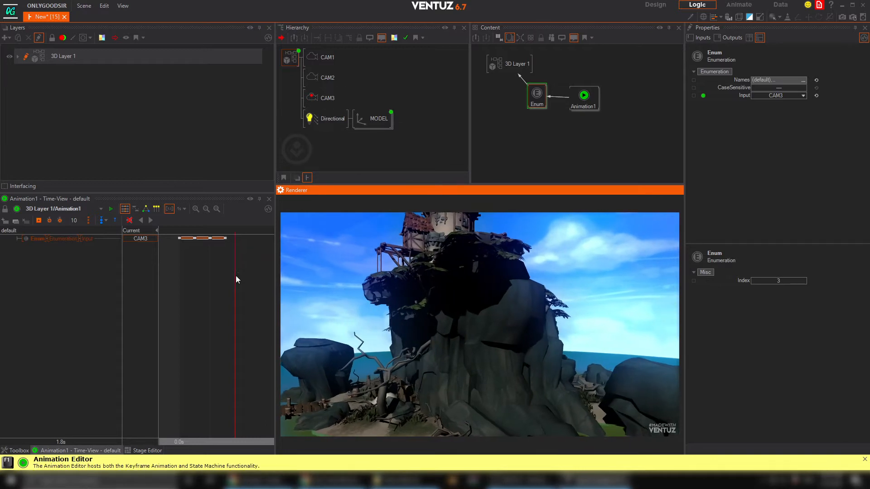
# Return Animation1 to 0.5 s and set CAM1's PositionZ to -30
pyautogui.moveTo(236, 279); pyautogui.dragTo(204, 276)
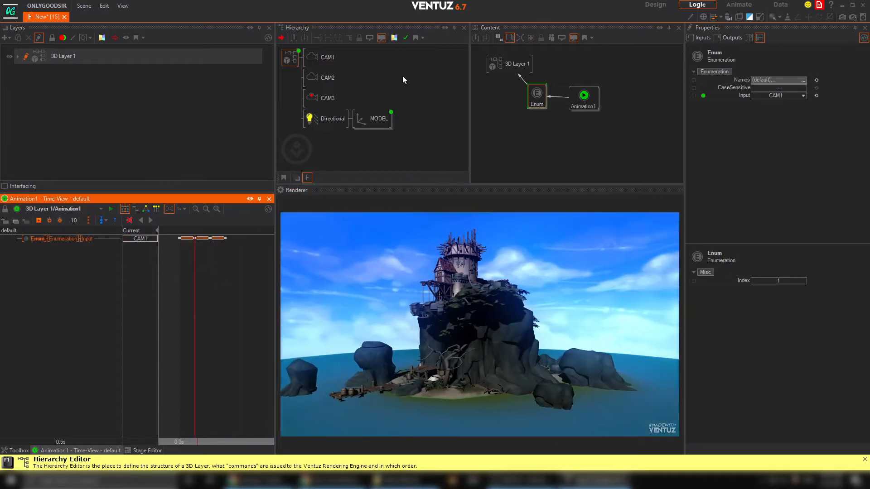
pyautogui.click(319, 60)
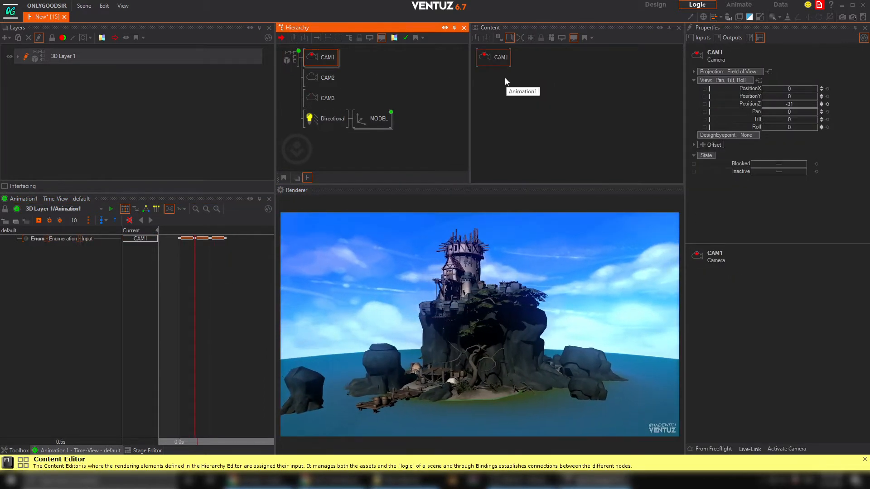
pyautogui.click(495, 63)
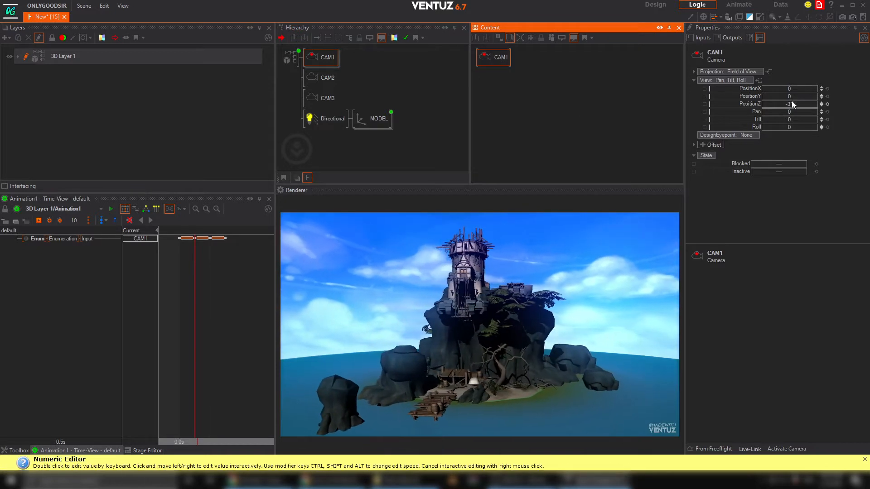
pyautogui.moveTo(782, 104); pyautogui.dragTo(816, 125)
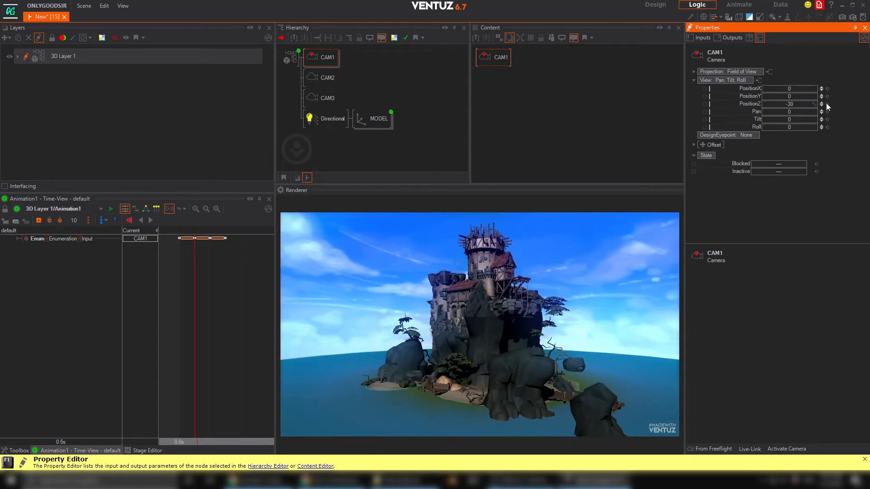
# Add a Mover node to CAM1's content and bind its Value output to the camera's PositionZ
pyautogui.click(532, 88)
pyautogui.doubleClick(532, 89)
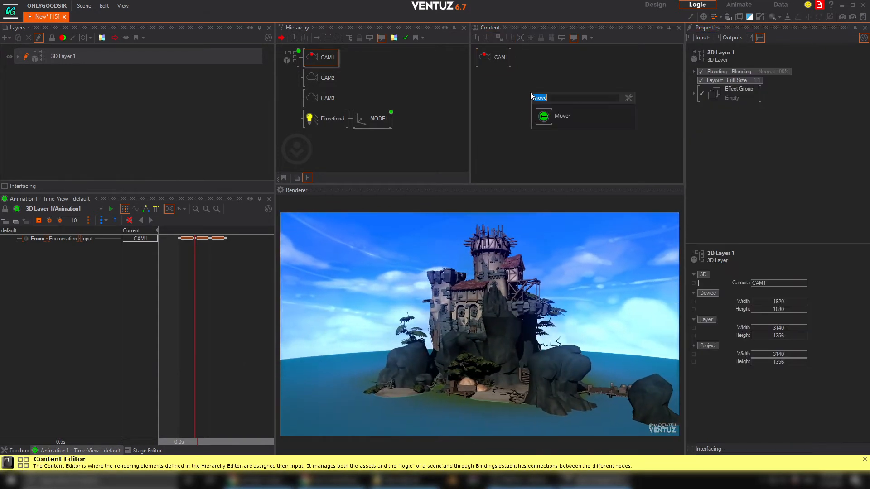
pyautogui.click(547, 121)
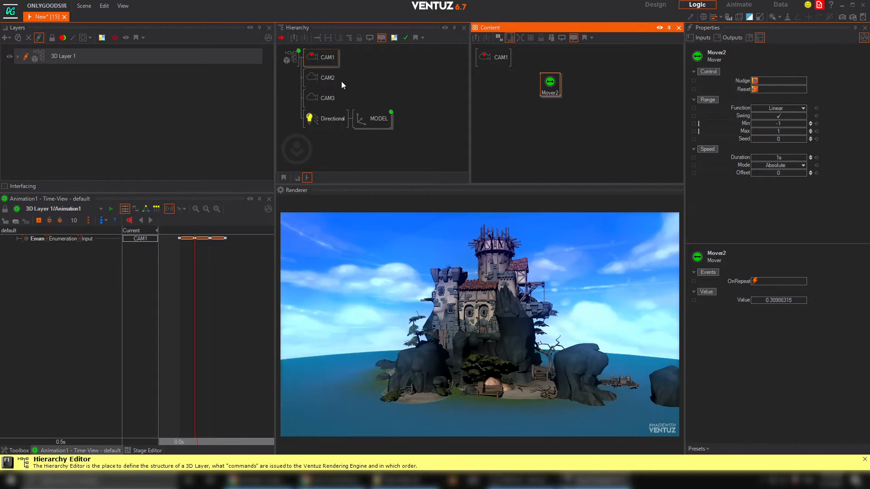
pyautogui.doubleClick(502, 59)
pyautogui.click(505, 69)
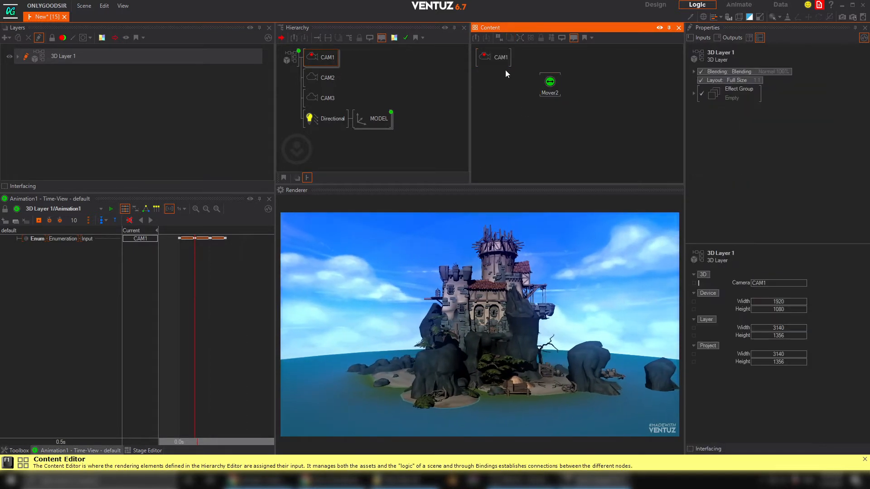
pyautogui.moveTo(498, 59); pyautogui.dragTo(503, 66)
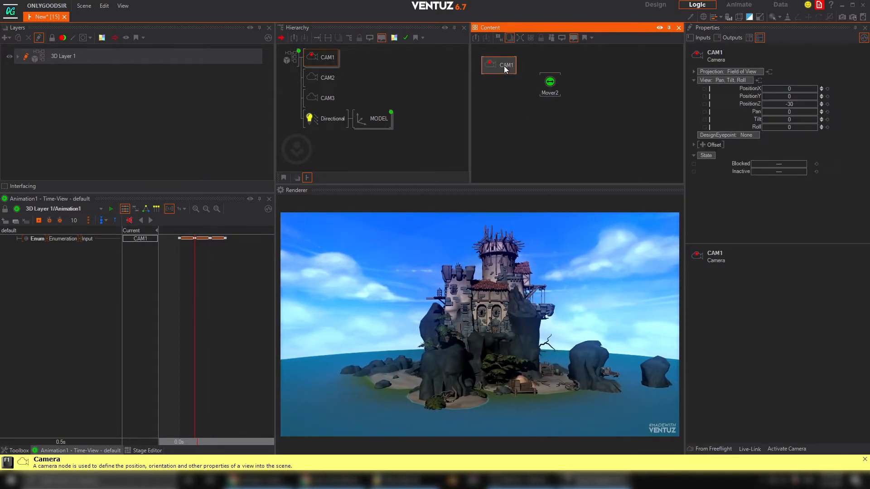
pyautogui.click(763, 103)
pyautogui.moveTo(548, 83); pyautogui.dragTo(551, 88)
# Set the CAM1 Mover's range to a Min of -20 and a Max of -34.8
pyautogui.click(551, 89)
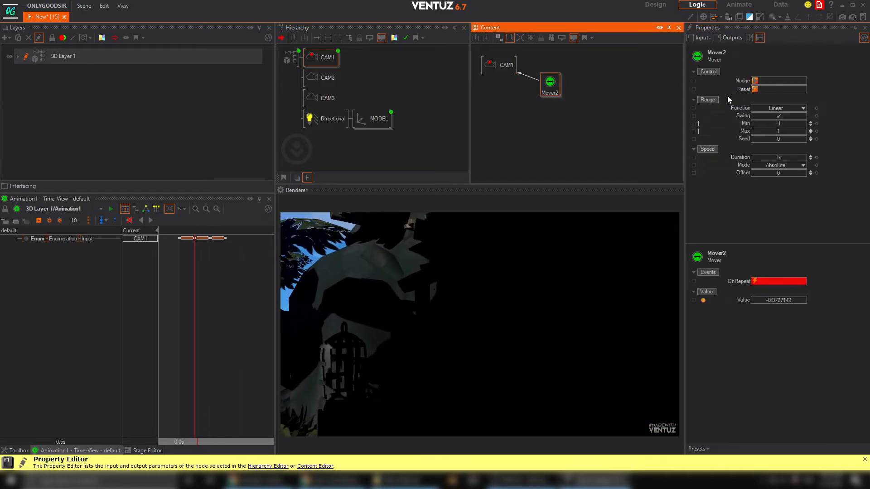
pyautogui.doubleClick(783, 123)
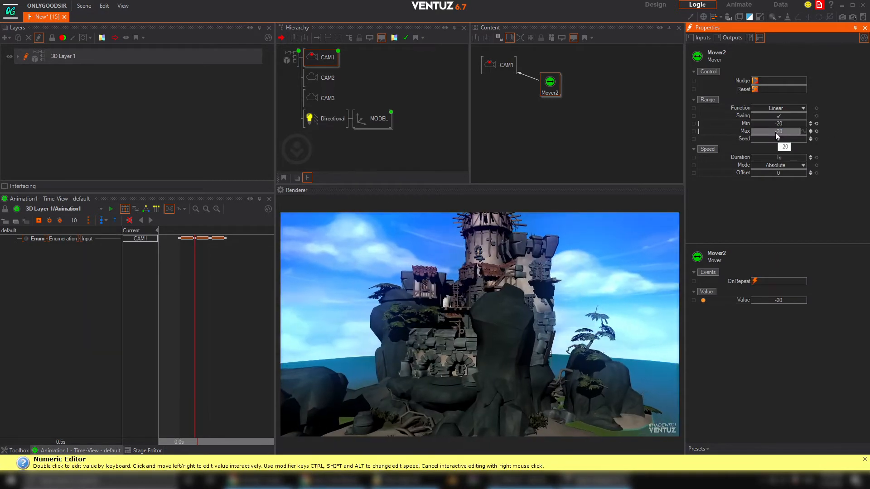
pyautogui.moveTo(784, 131); pyautogui.dragTo(751, 134)
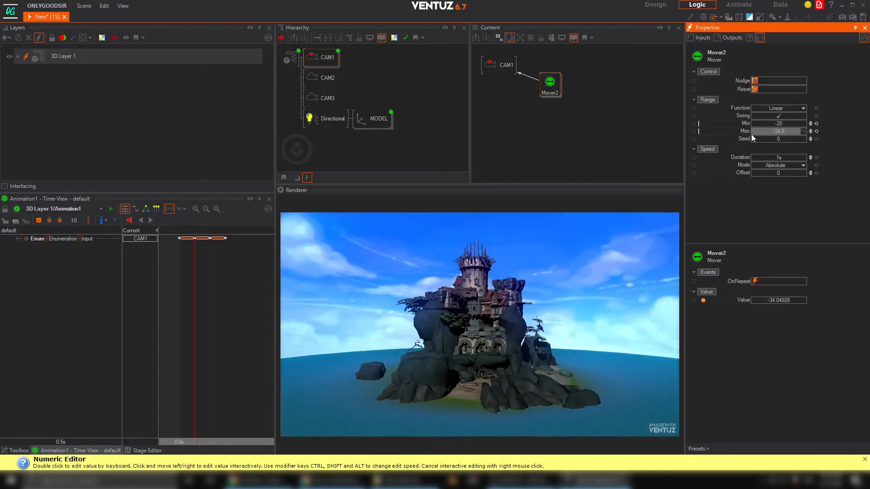
# Set the Mover's Duration to 20 s and its Function to Cosine, and place the node level with CAM1
pyautogui.click(547, 90)
pyautogui.doubleClick(790, 158)
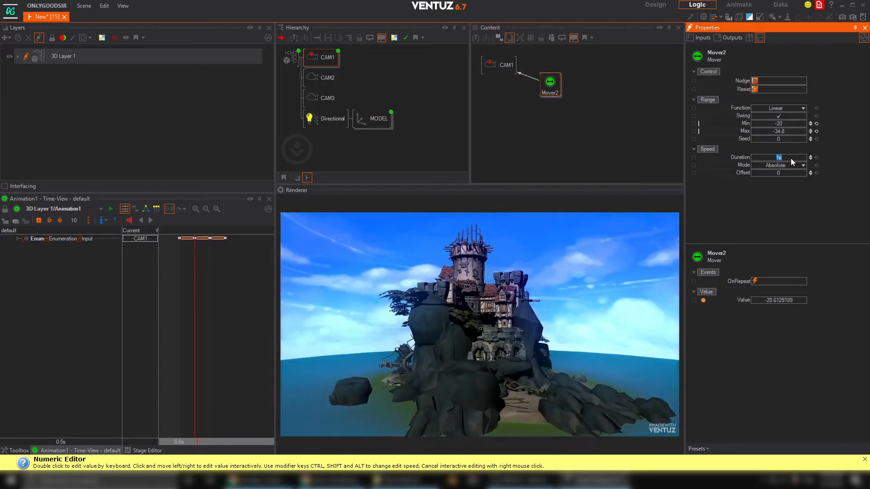
pyautogui.write('20')
pyautogui.press('Return')
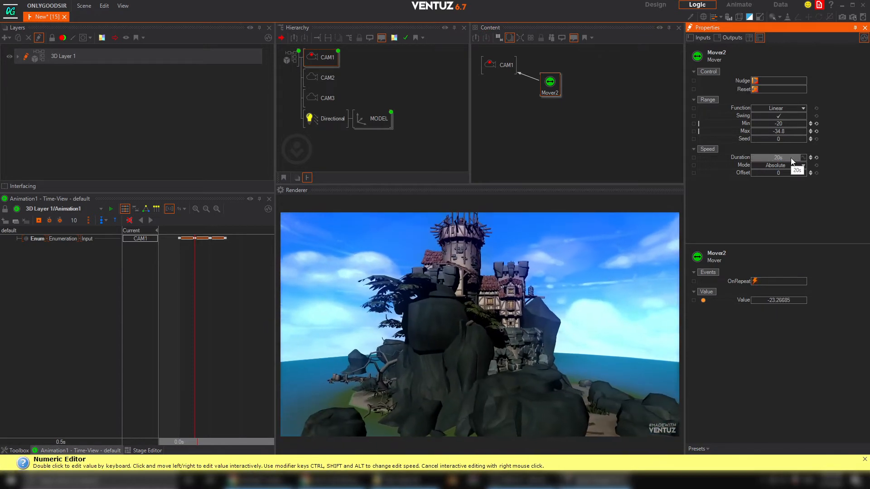
pyautogui.click(793, 107)
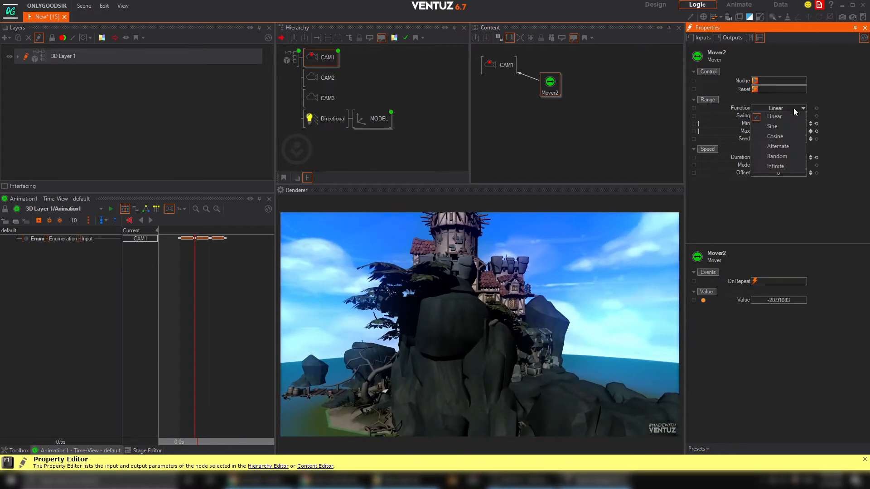
pyautogui.click(783, 134)
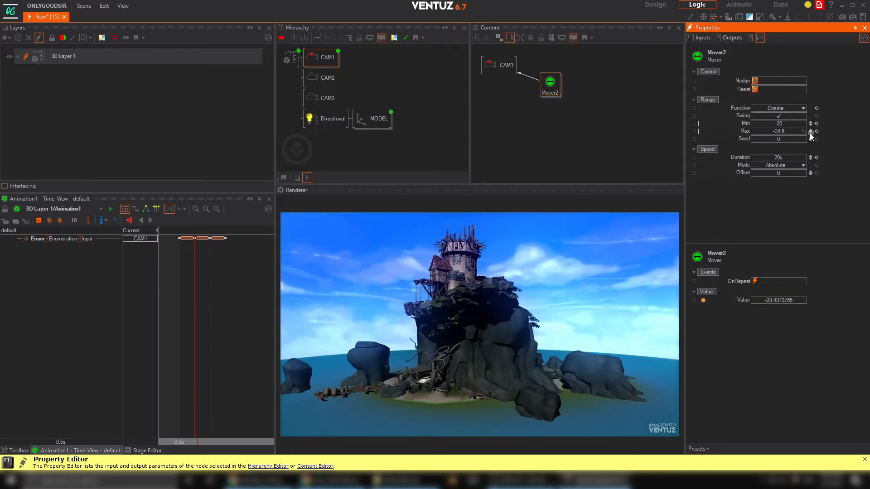
pyautogui.moveTo(551, 93); pyautogui.dragTo(548, 72)
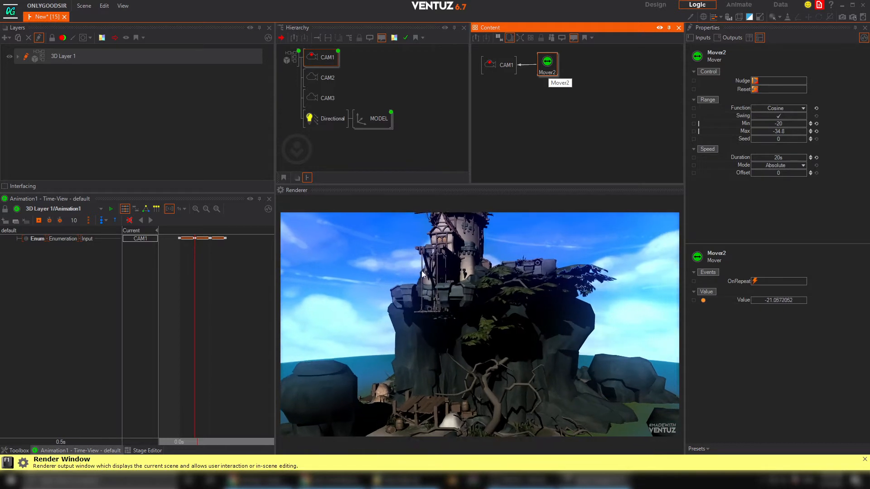
# Move Animation1 to 1.0 s and lower CAM2's PositionY to about 23.4
pyautogui.click(317, 76)
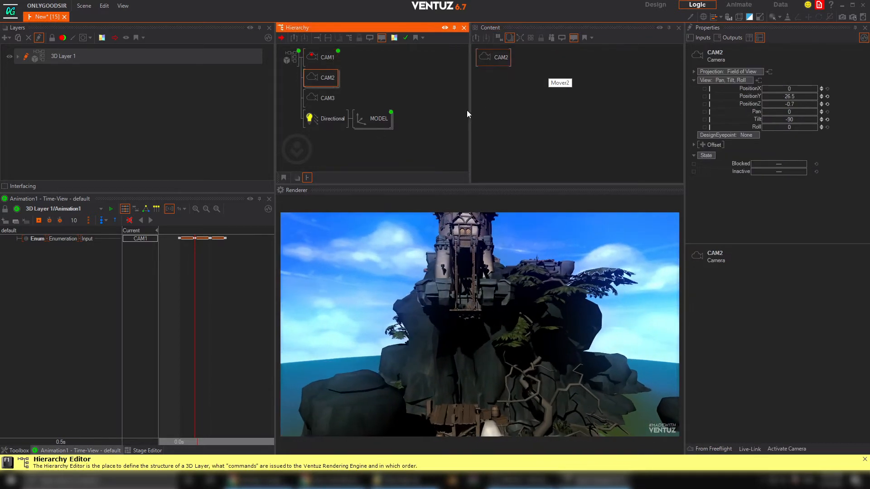
pyautogui.moveTo(204, 271); pyautogui.dragTo(213, 272)
pyautogui.click(326, 78)
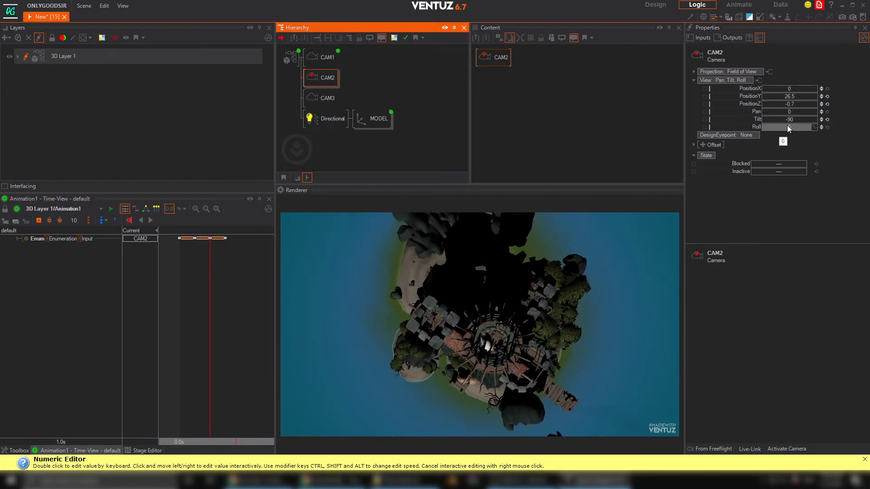
pyautogui.moveTo(790, 97)
pyautogui.mouseDown()
pyautogui.moveTo(762, 96)
pyautogui.moveTo(779, 99)
pyautogui.mouseUp()
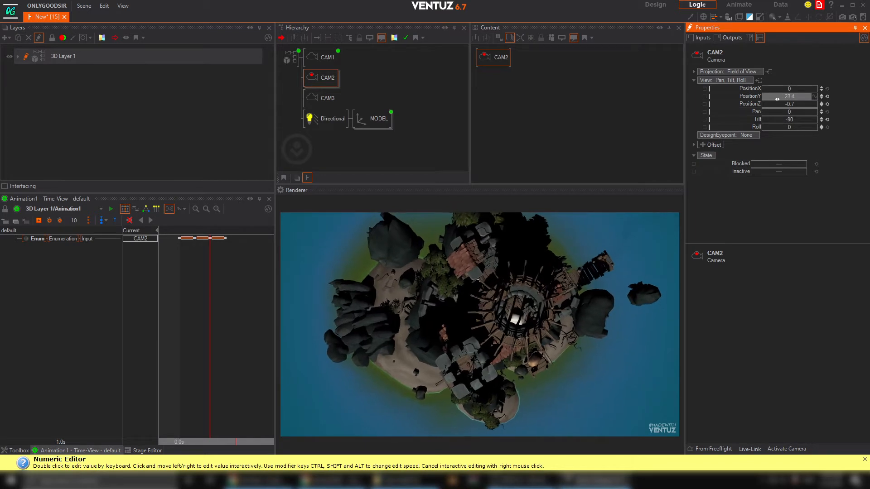
# Add a Mover node to the content of CAM2 and bind it to the camera's PositionY
pyautogui.doubleClick(550, 83)
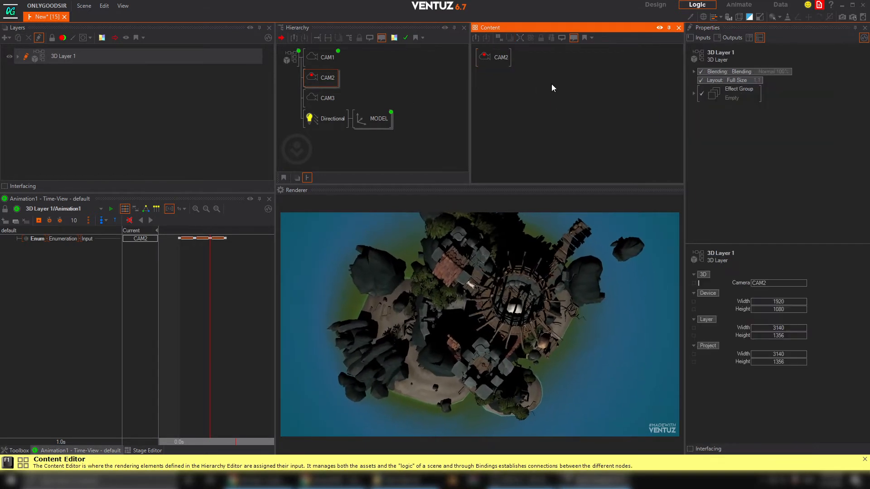
pyautogui.click(557, 109)
pyautogui.click(503, 59)
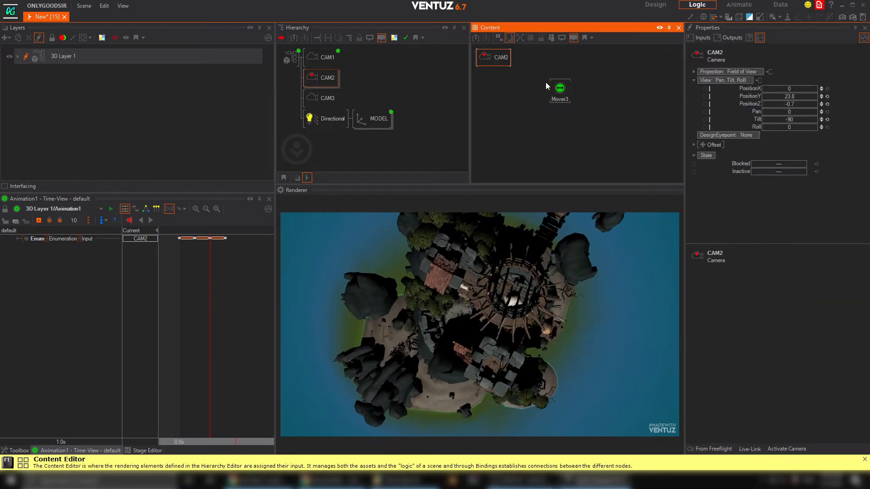
pyautogui.click(747, 96)
pyautogui.moveTo(557, 92); pyautogui.dragTo(551, 84)
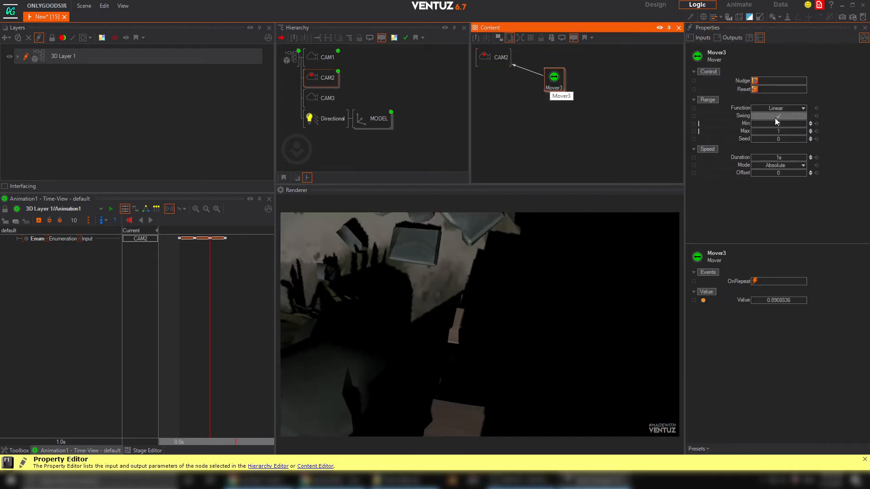
# Set the range of CAM2's mover to a minimum of 32 and a maximum of 16.4
pyautogui.moveTo(786, 123); pyautogui.dragTo(806, 122)
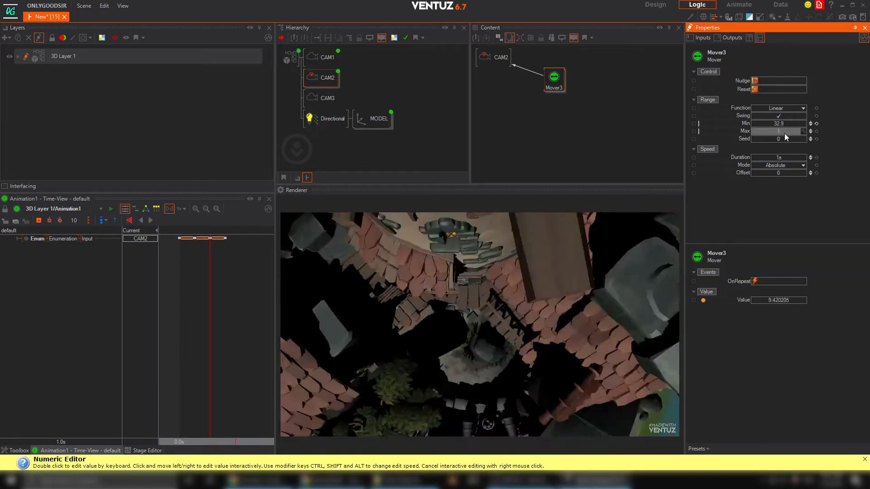
pyautogui.doubleClick(779, 131)
pyautogui.write('32')
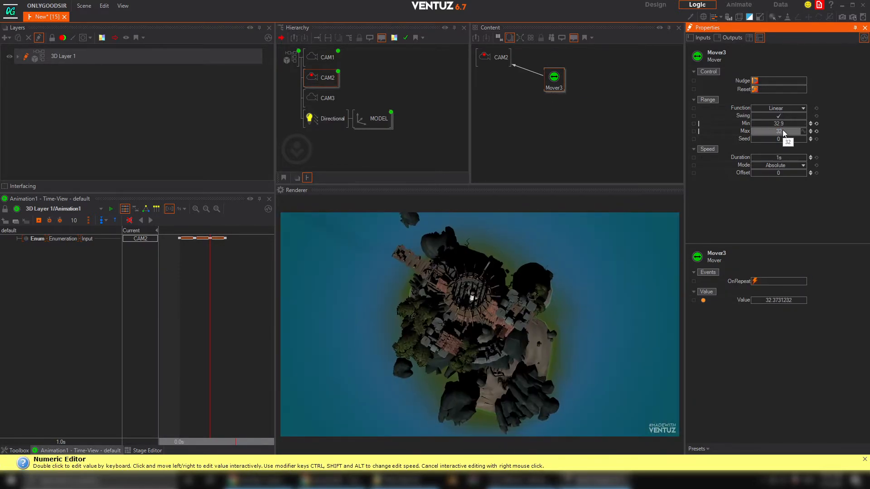
pyautogui.press('Return')
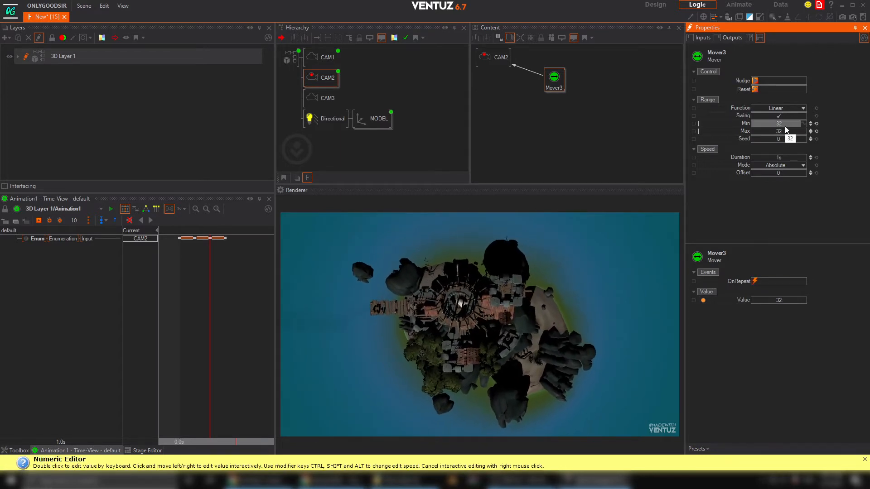
pyautogui.moveTo(784, 131); pyautogui.dragTo(757, 134)
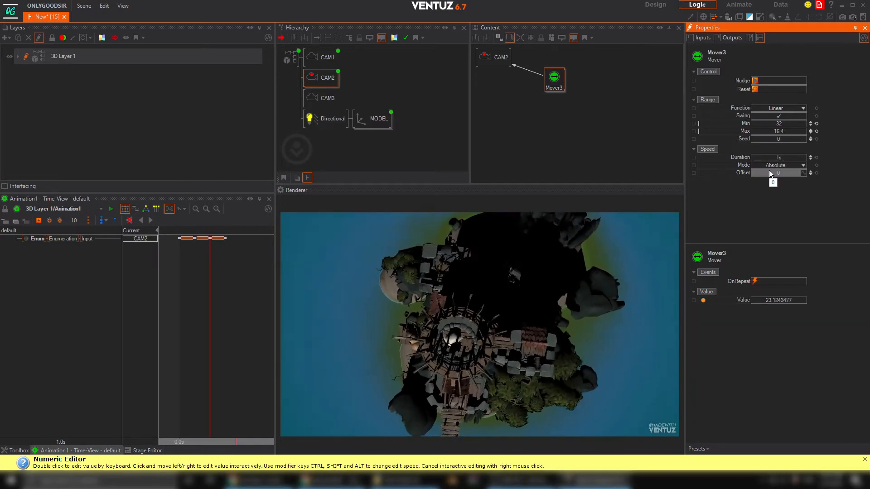
# Set the duration of CAM2's mover to 16.2 s and its function to Cosine
pyautogui.moveTo(781, 157)
pyautogui.mouseDown()
pyautogui.moveTo(803, 158)
pyautogui.moveTo(784, 159)
pyautogui.mouseUp()
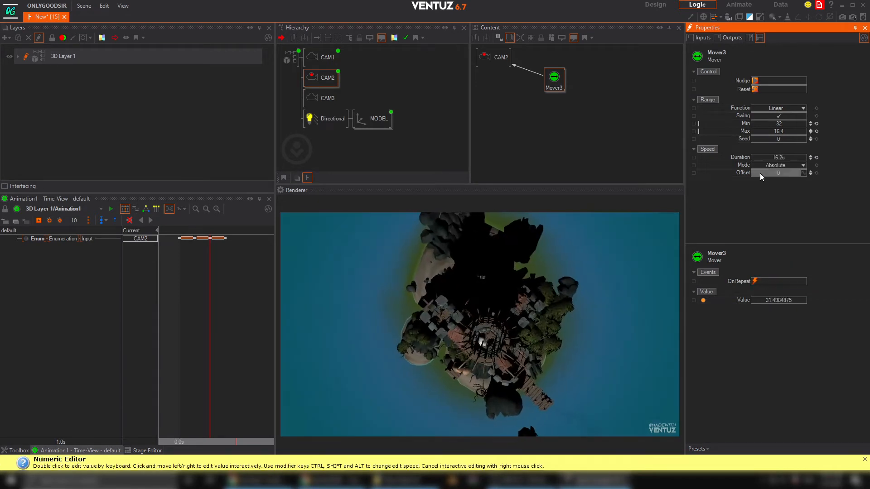
pyautogui.click(776, 108)
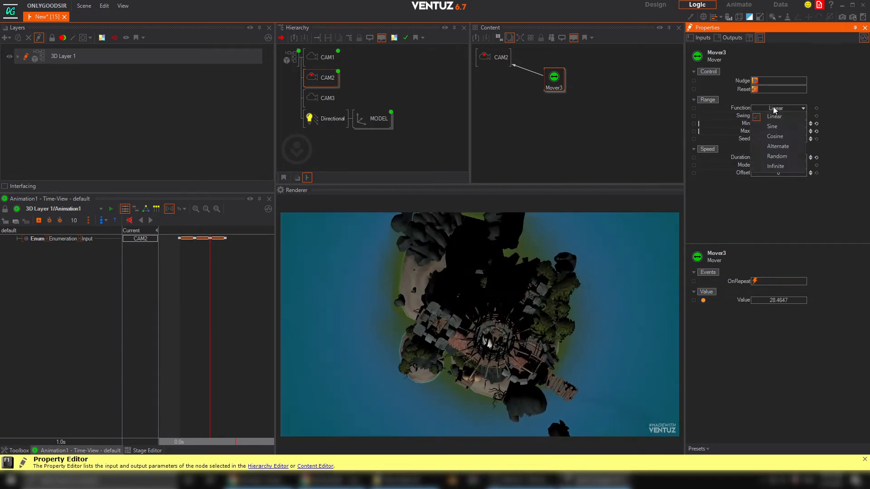
pyautogui.click(766, 135)
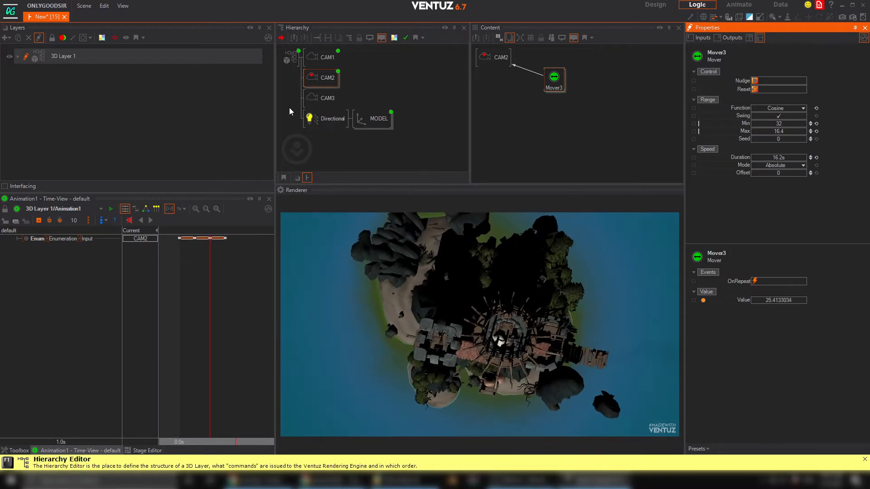
# Scrub the animation timeline from the CAM1 section through CAM2 to CAM3 at 1.5 s to preview the camera switches
pyautogui.click(195, 263)
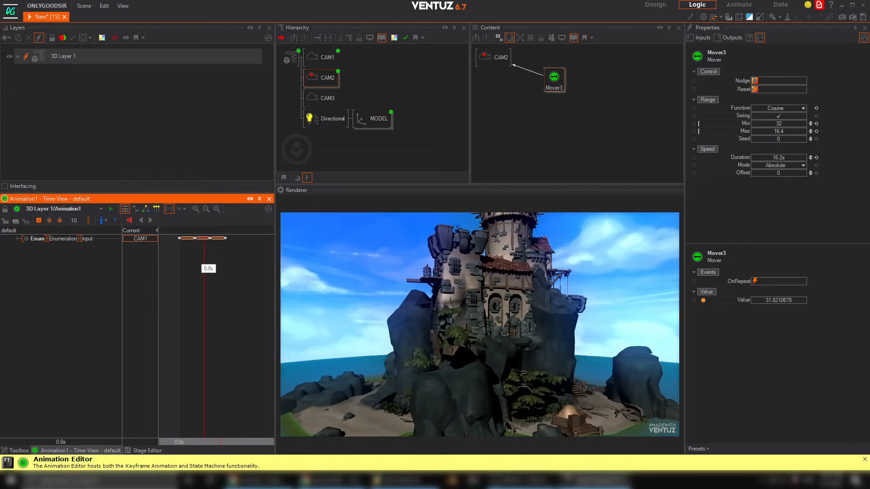
pyautogui.click(209, 267)
pyautogui.moveTo(210, 266); pyautogui.dragTo(225, 271)
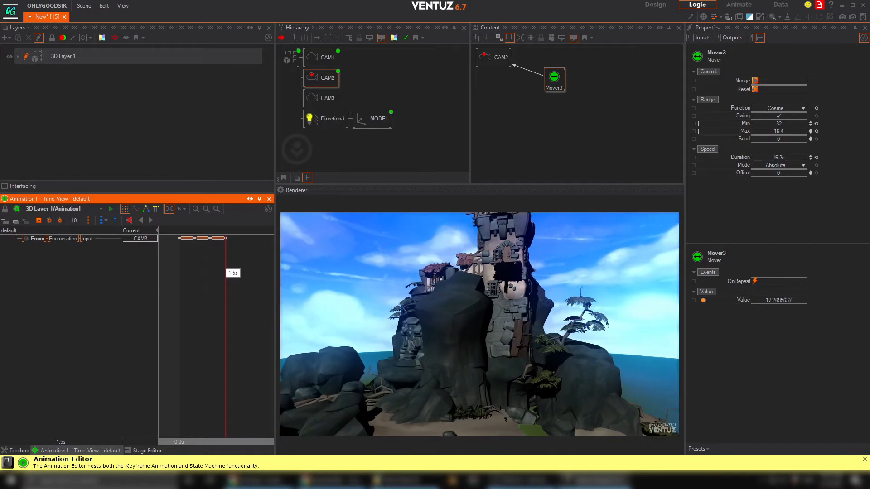
pyautogui.moveTo(225, 271)
pyautogui.mouseDown()
pyautogui.moveTo(213, 271)
pyautogui.moveTo(225, 271)
pyautogui.mouseUp()
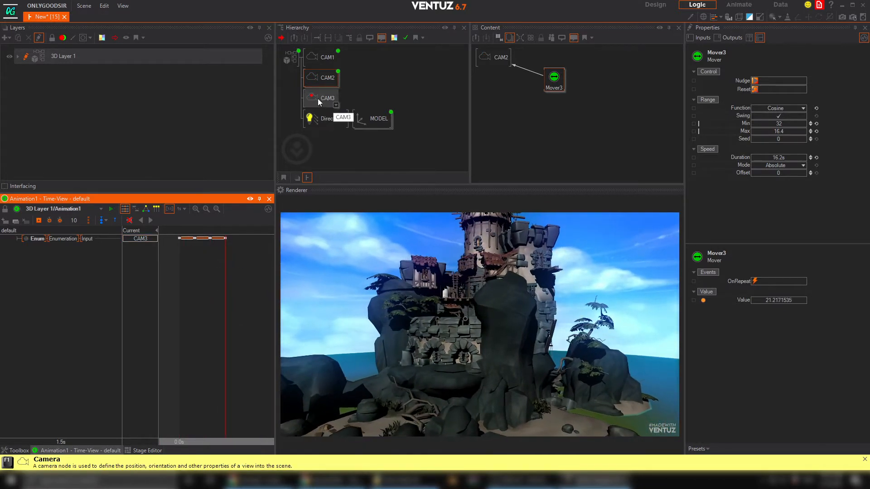
# Add a Mover node to the content of CAM3 and place the camera node beside it
pyautogui.click(320, 98)
pyautogui.click(527, 97)
pyautogui.write('mo')
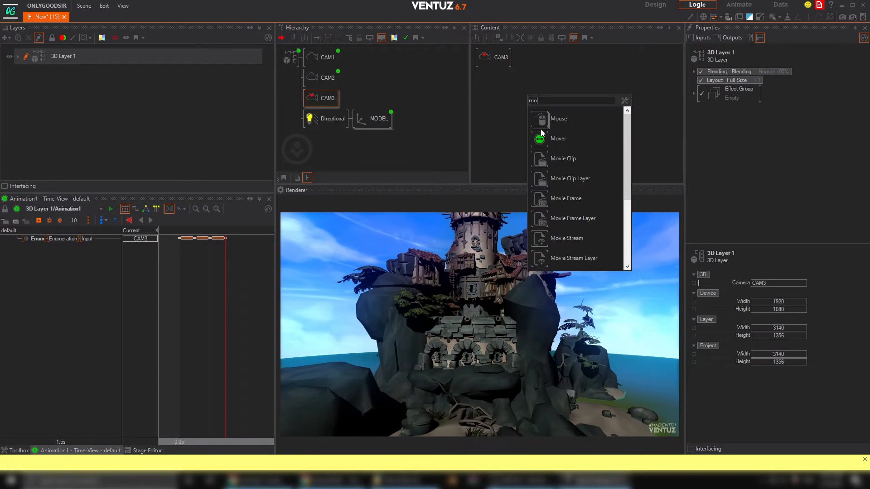
pyautogui.click(540, 138)
pyautogui.click(548, 74)
pyautogui.moveTo(503, 58); pyautogui.dragTo(504, 77)
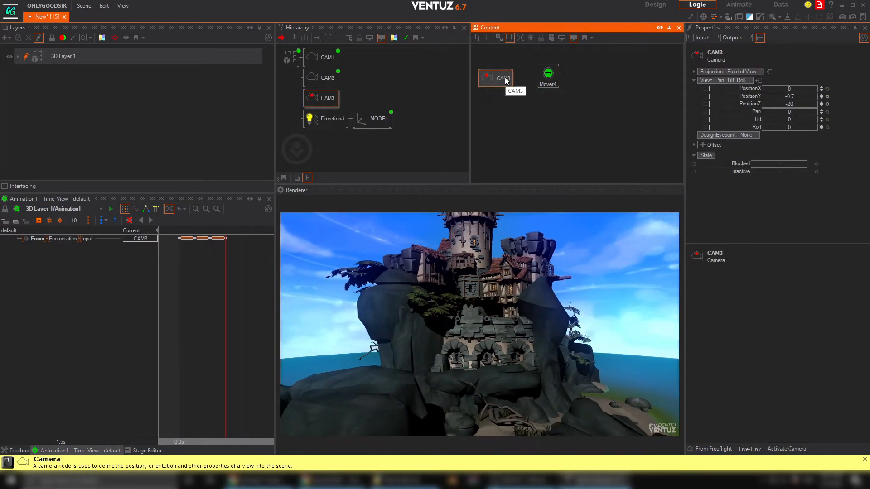
pyautogui.moveTo(787, 128); pyautogui.dragTo(762, 130)
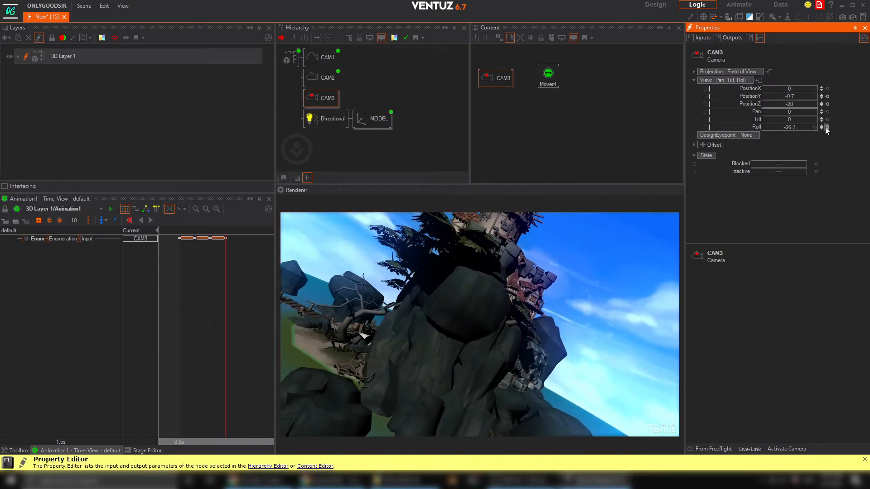
pyautogui.click(826, 128)
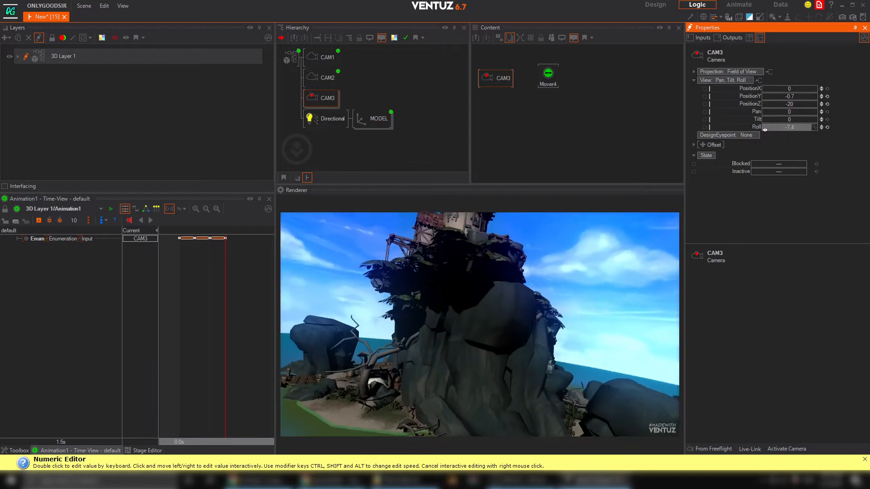
pyautogui.click(826, 127)
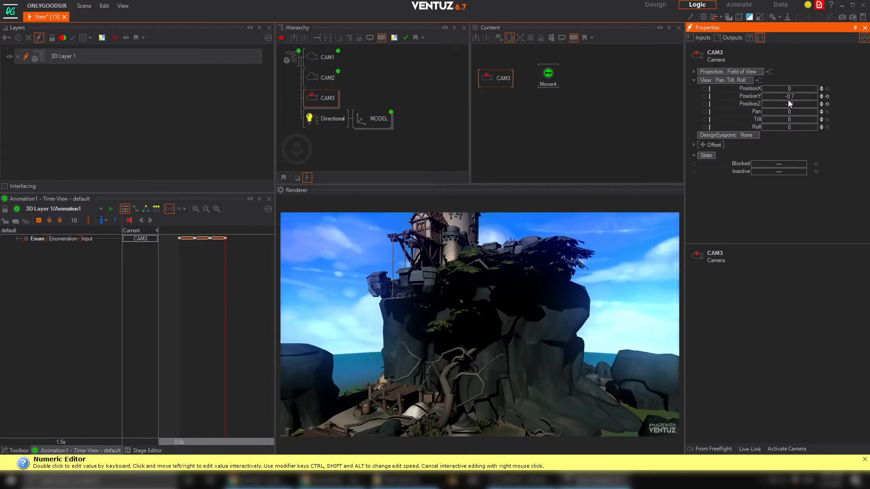
# Bind the new mover to CAM3's PositionZ and set its range to a minimum of -13.9 and a maximum of -20.2
pyautogui.moveTo(791, 105); pyautogui.dragTo(772, 104)
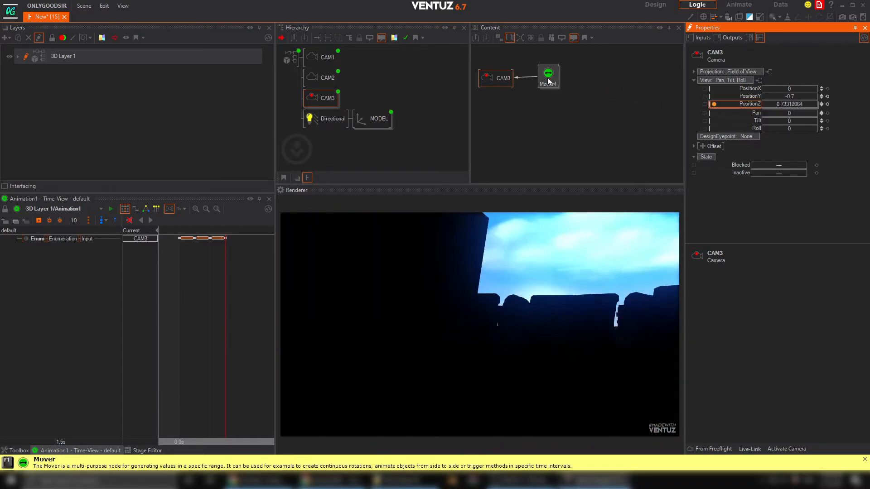
pyautogui.click(547, 77)
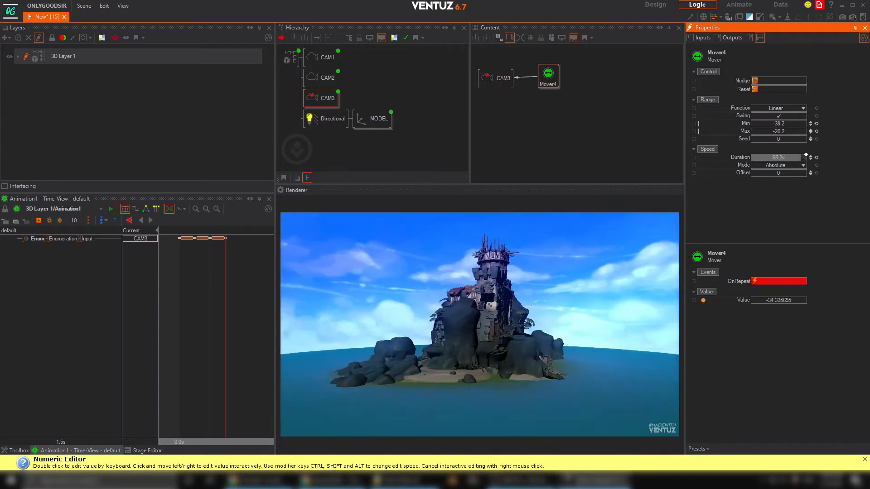
pyautogui.moveTo(806, 155); pyautogui.dragTo(806, 152)
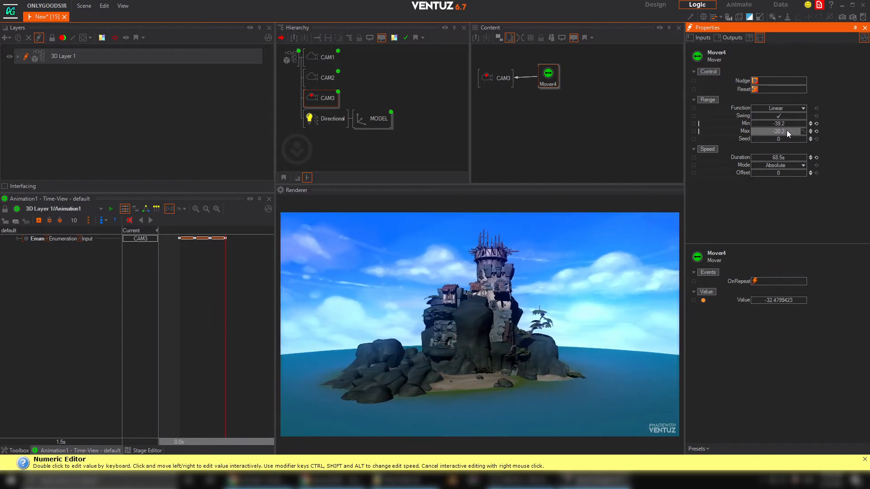
pyautogui.moveTo(786, 124); pyautogui.dragTo(804, 124)
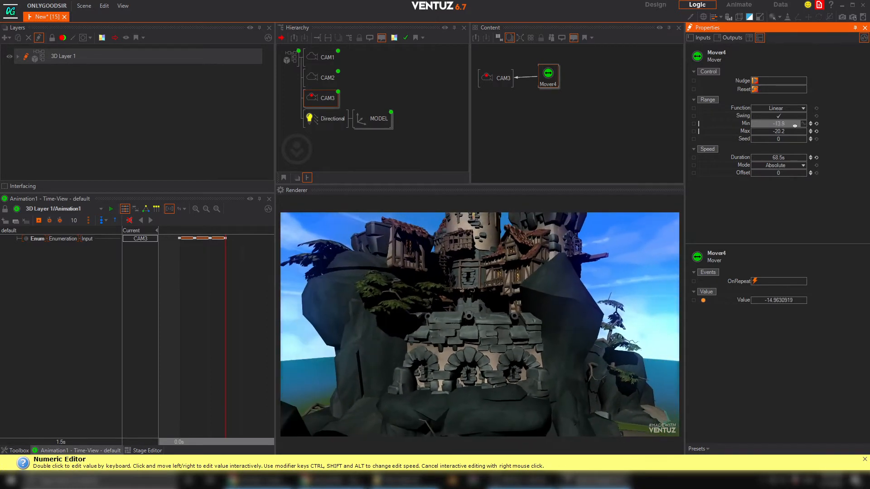
# Set the function of CAM3's mover to Cosine and its duration to 10.7 s
pyautogui.click(781, 108)
pyautogui.click(781, 129)
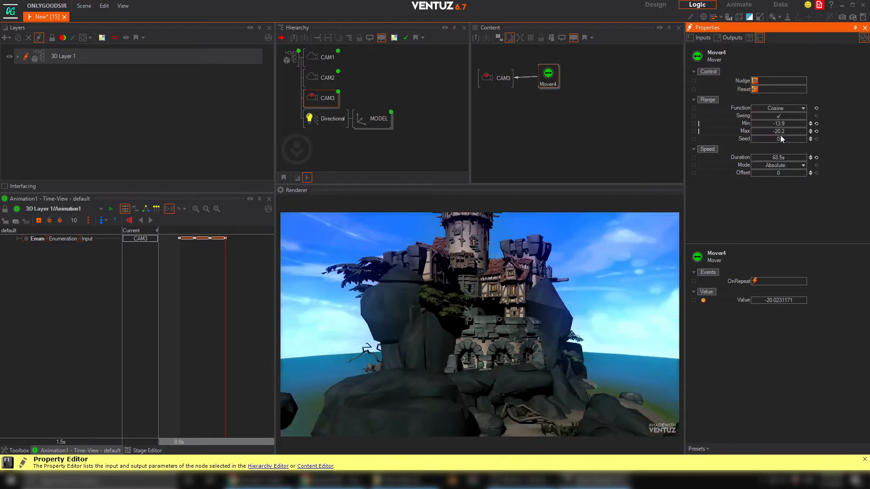
pyautogui.moveTo(779, 157)
pyautogui.mouseDown()
pyautogui.moveTo(790, 160)
pyautogui.moveTo(754, 160)
pyautogui.moveTo(795, 158)
pyautogui.moveTo(787, 160)
pyautogui.mouseUp()
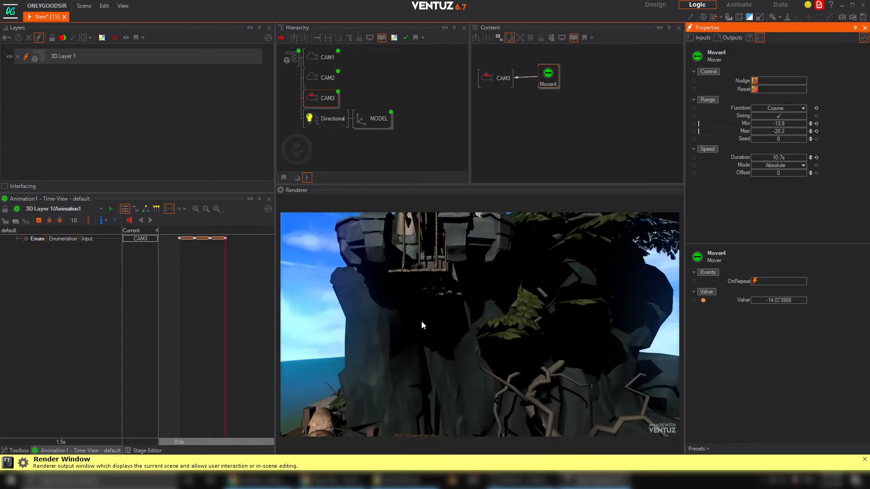
# Review the mover bound to each of the three cameras and line up the mover nodes beside CAM2 and CAM3
pyautogui.click(319, 59)
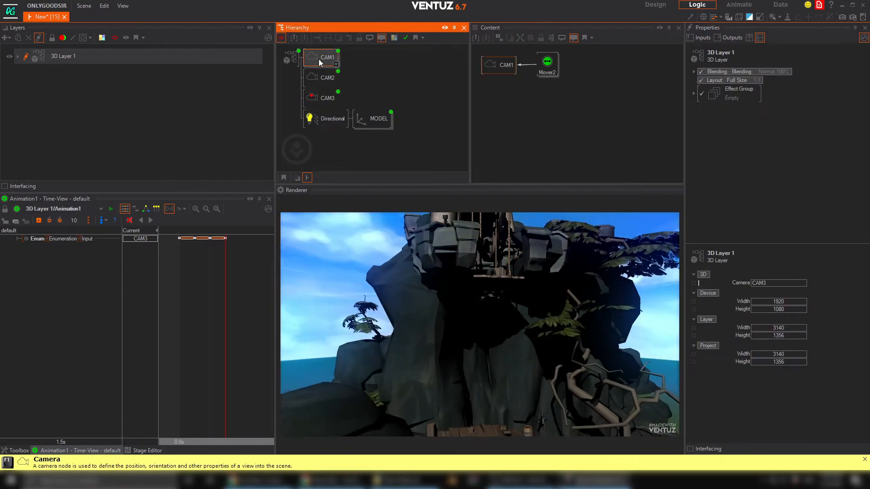
pyautogui.click(322, 93)
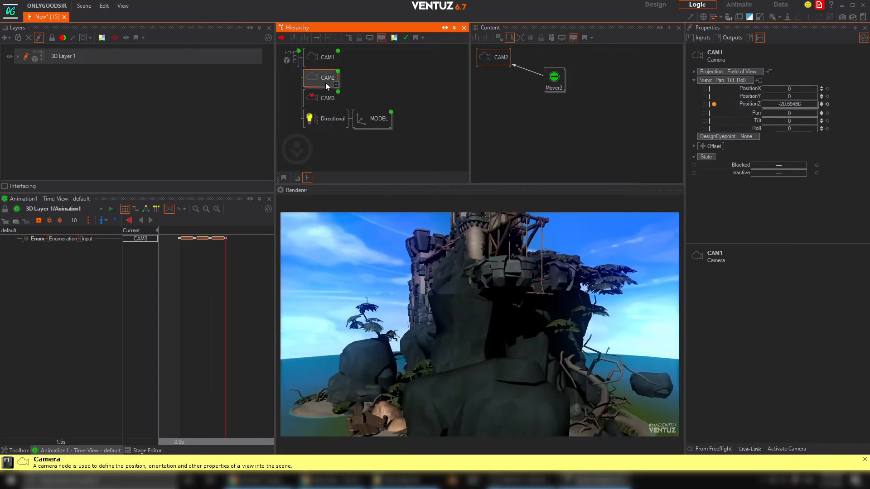
pyautogui.click(433, 82)
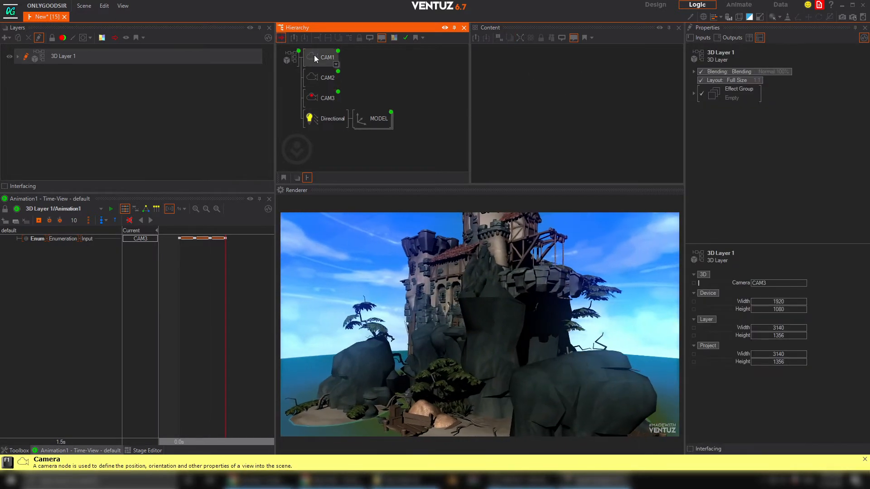
pyautogui.click(322, 80)
pyautogui.moveTo(554, 77); pyautogui.dragTo(549, 59)
pyautogui.click(531, 70)
pyautogui.click(543, 72)
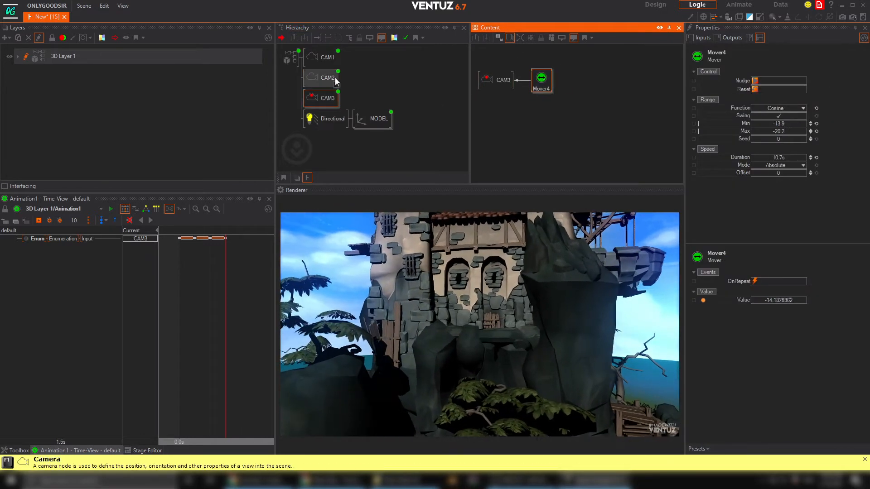
pyautogui.click(324, 77)
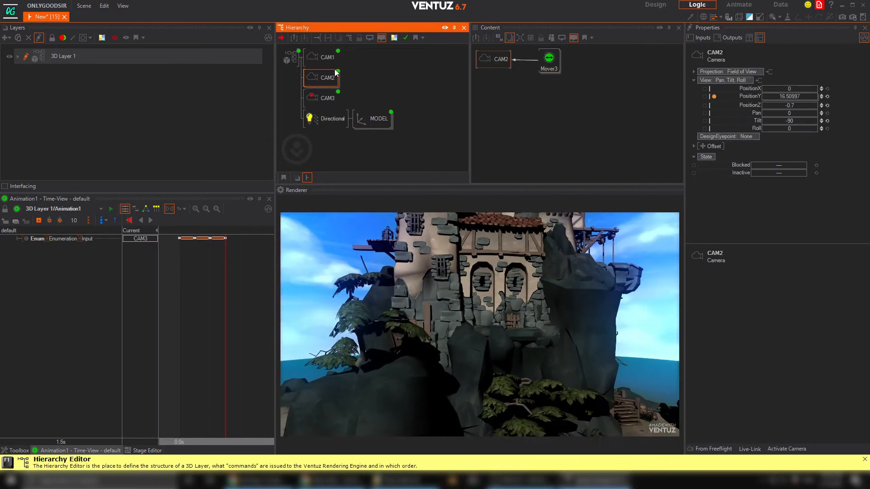
# Select the Animation1 node of 3D Layer 1 and return its timeline to 0.0 s
pyautogui.click(289, 58)
pyautogui.moveTo(583, 102); pyautogui.dragTo(576, 105)
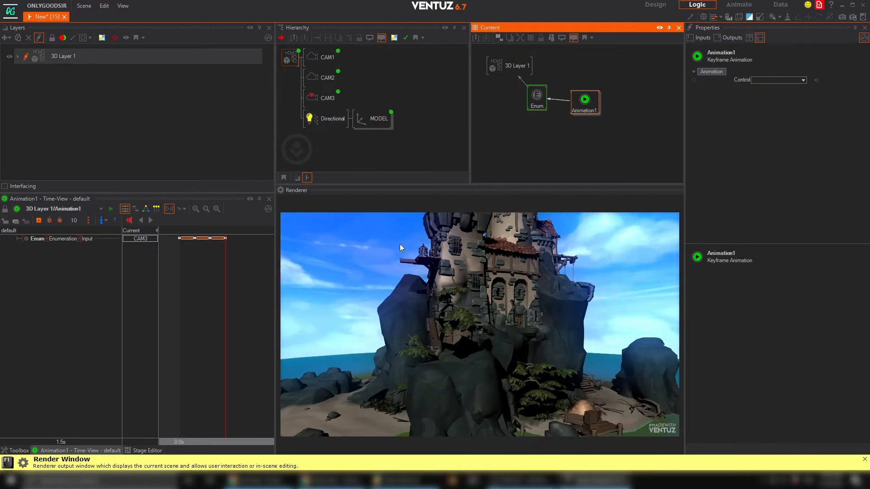
pyautogui.moveTo(241, 313); pyautogui.dragTo(180, 313)
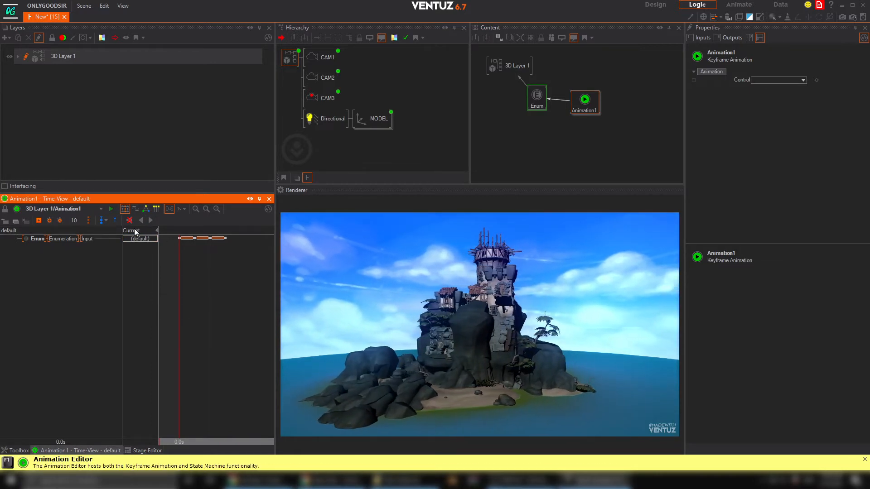
# Add a state at each of the four camera keyframes on the Animation1 timeline, from 0.0 s to 1.5 s
pyautogui.click(106, 221)
pyautogui.moveTo(217, 274); pyautogui.dragTo(243, 300)
pyautogui.press('s')
pyautogui.scroll(3, 205, 298)
pyautogui.press('s')
pyautogui.scroll(1, 200, 301)
pyautogui.press('s')
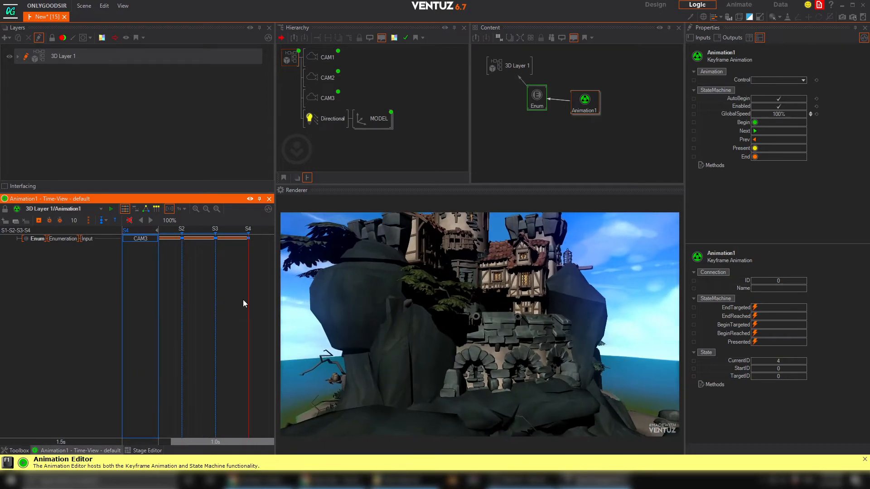
pyautogui.press('s')
pyautogui.scroll(-2, 243, 300)
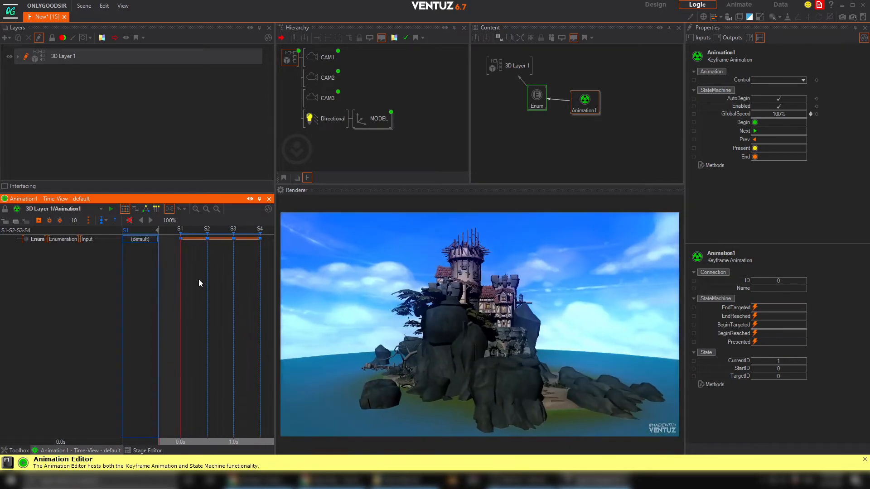
# Display Animation1 in its logic view and widen the animation editor to fit all four states
pyautogui.click(147, 210)
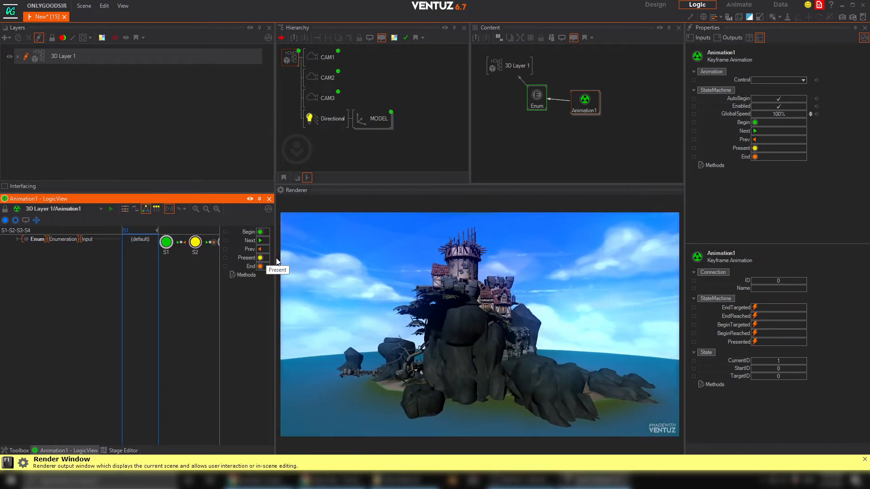
pyautogui.moveTo(275, 258); pyautogui.dragTo(419, 257)
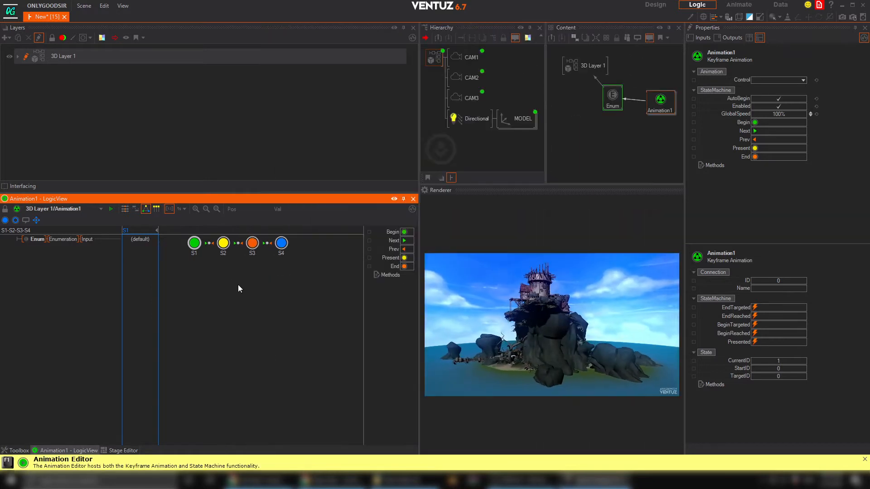
# Rename the four Animation1 states DEFAULT, CAM1, CAM2 and CAM3, and auto-connect them with Jump to State rules
pyautogui.click(197, 261)
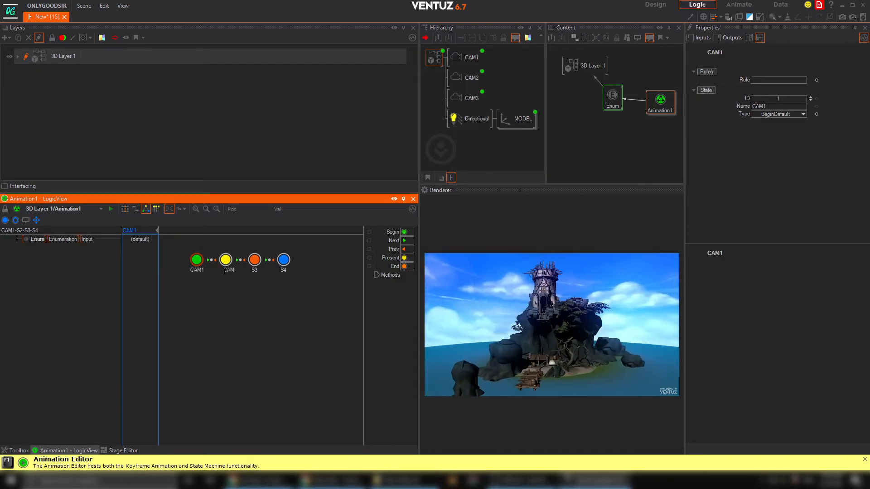
pyautogui.doubleClick(202, 271)
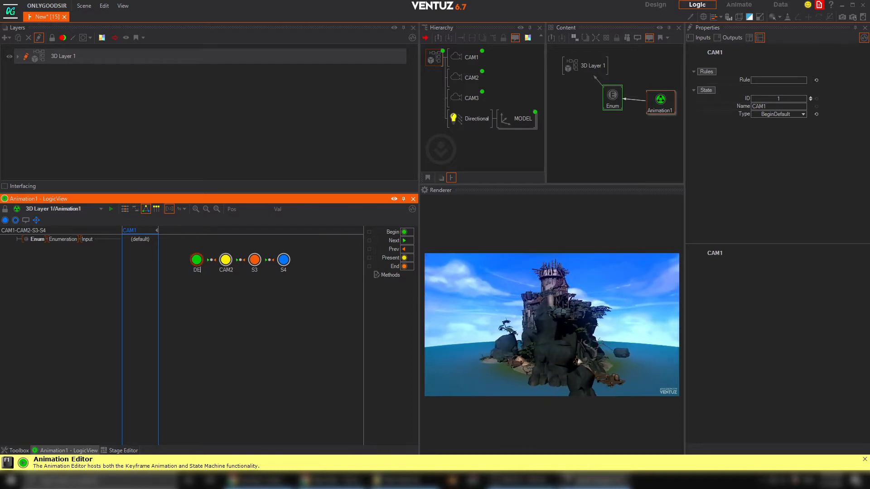
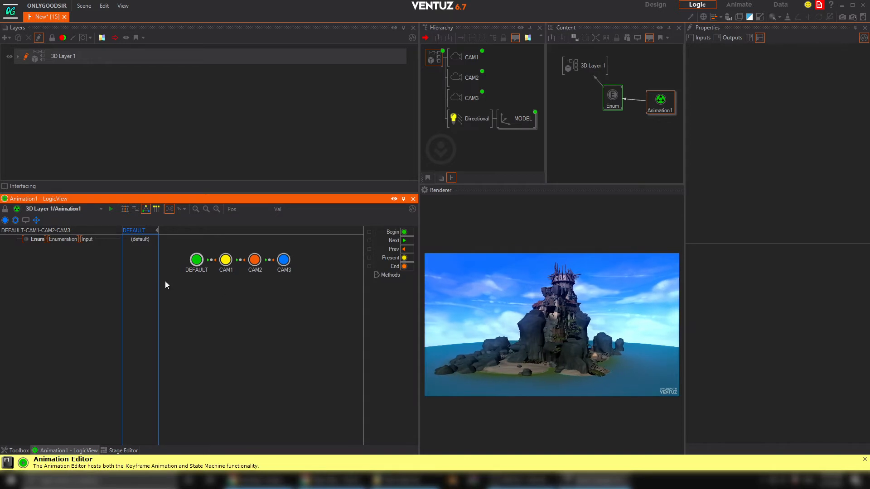
pyautogui.click(36, 223)
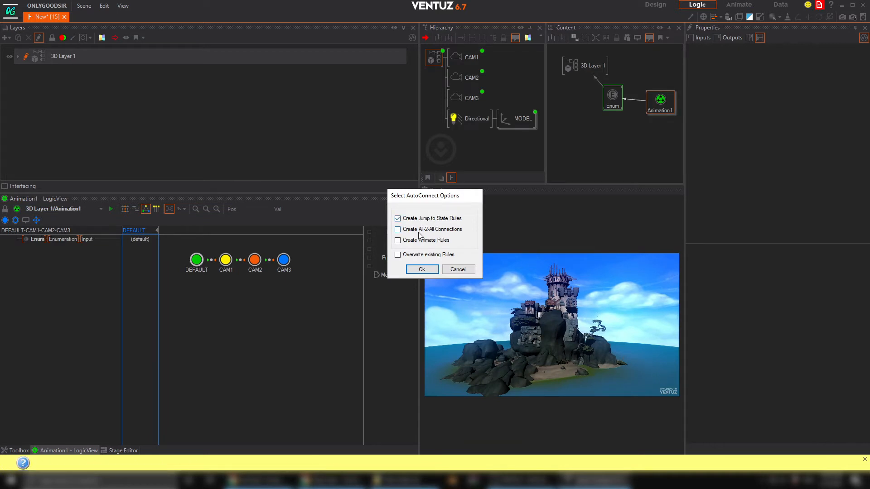
pyautogui.click(422, 270)
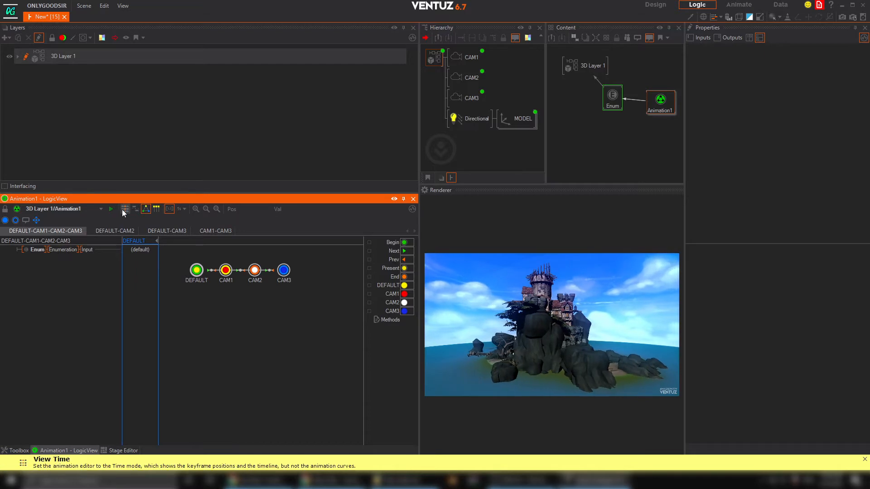
# Return the animation to its time view in a narrower editor and rename the Animation1 node CAMERAS
pyautogui.click(124, 209)
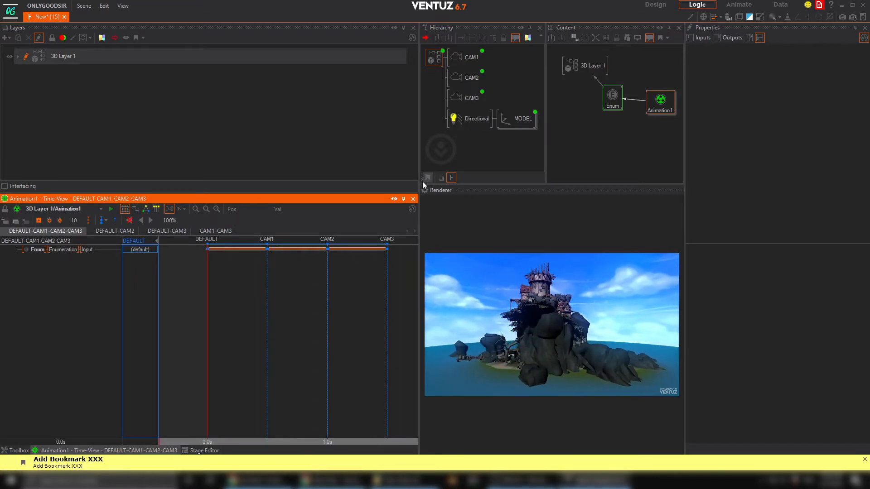
pyautogui.moveTo(421, 195); pyautogui.dragTo(263, 223)
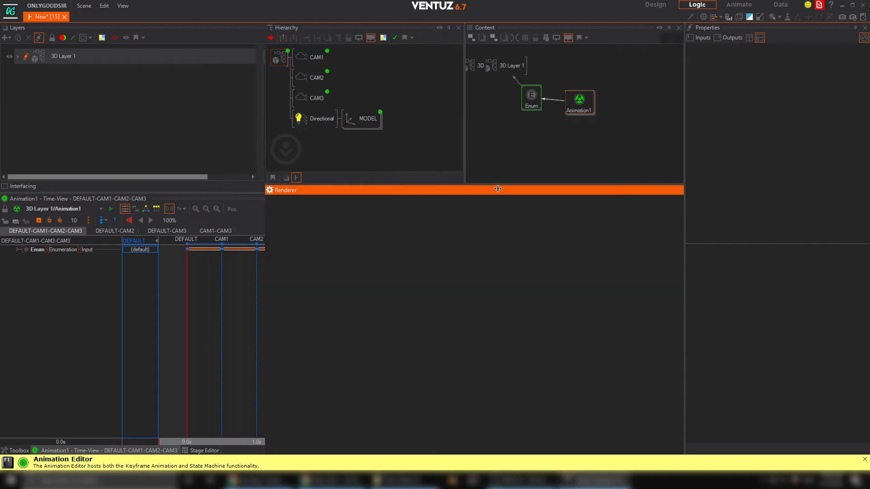
pyautogui.click(571, 99)
pyautogui.press('F2')
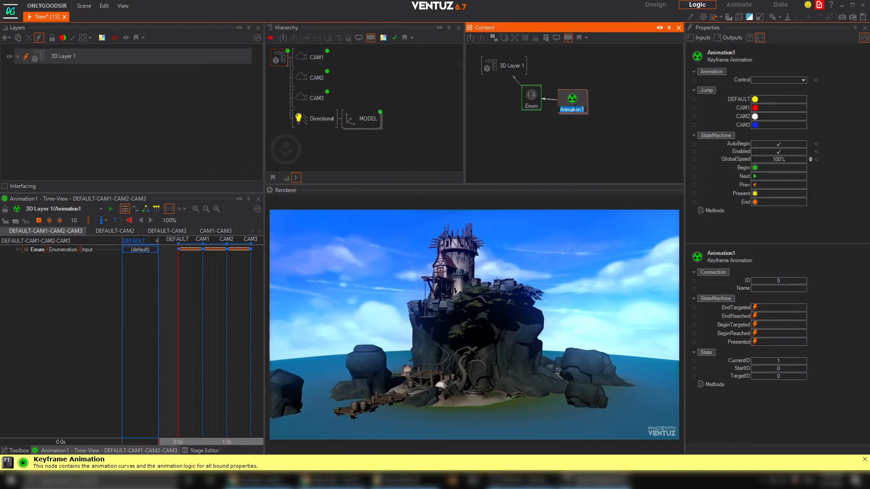
pyautogui.write('CAM')
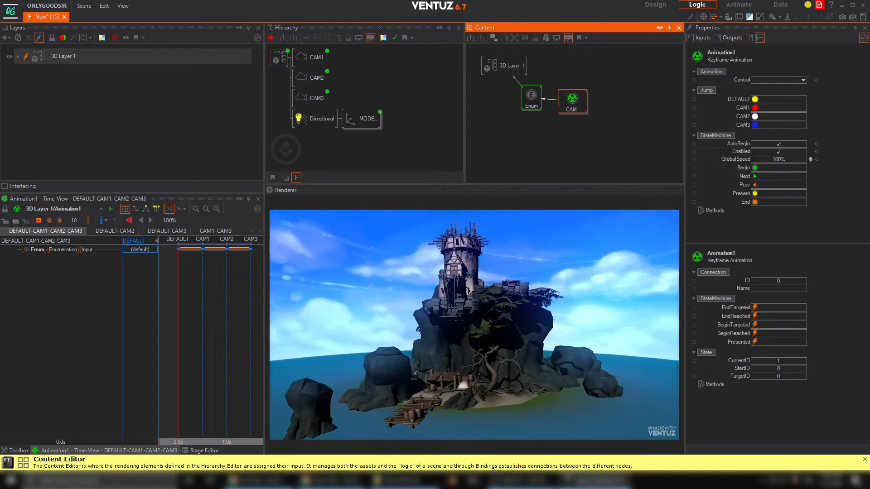
pyautogui.write('ERAS')
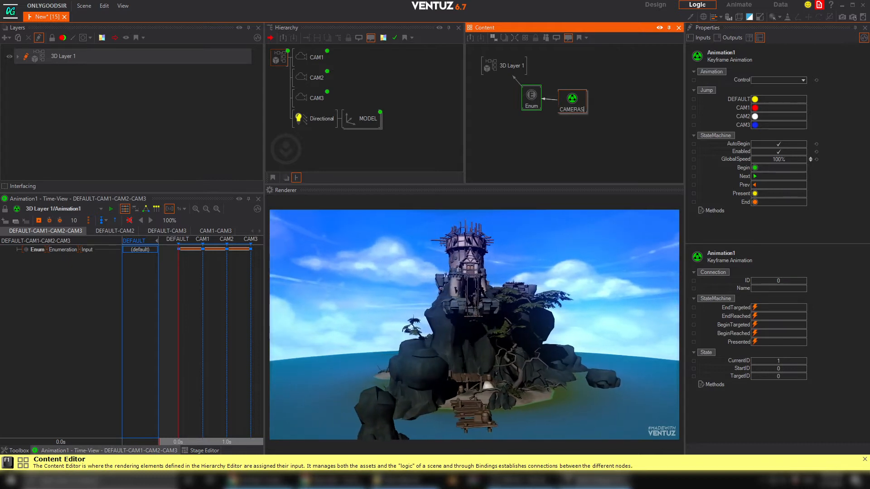
pyautogui.press('Return')
pyautogui.moveTo(570, 107); pyautogui.dragTo(575, 104)
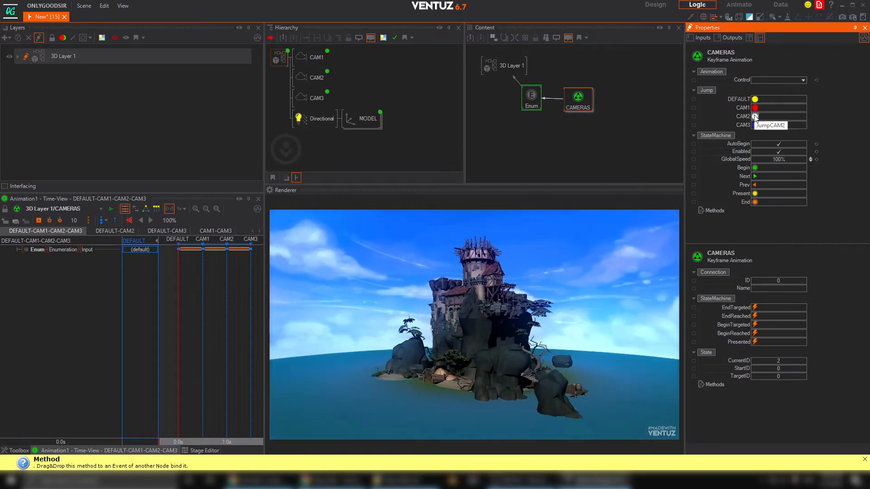
# Test the CAMERAS animation by triggering its jumps to CAM1, CAM2 and CAM3 and checking each rendered view
pyautogui.click(755, 125)
pyautogui.click(754, 116)
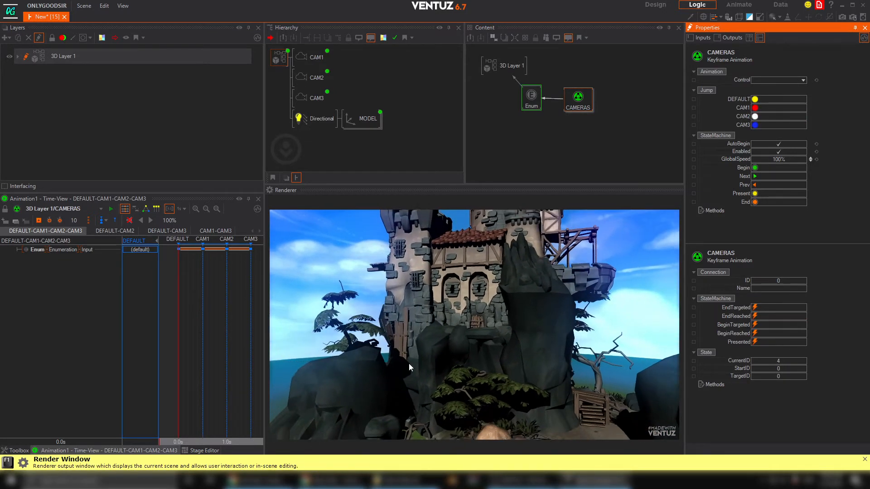
pyautogui.click(754, 125)
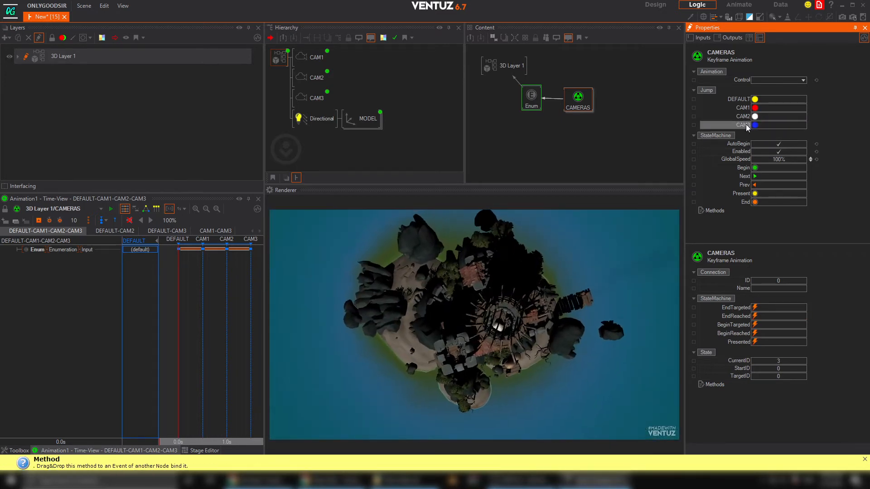
pyautogui.click(754, 107)
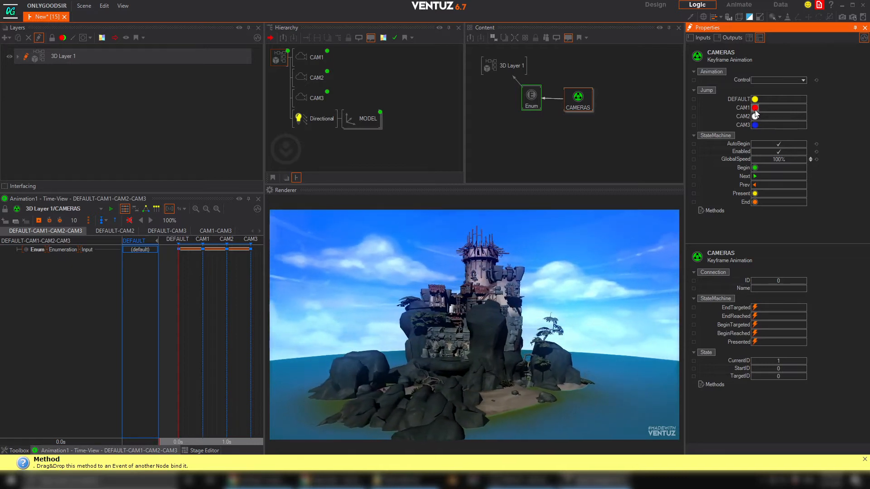
pyautogui.click(755, 116)
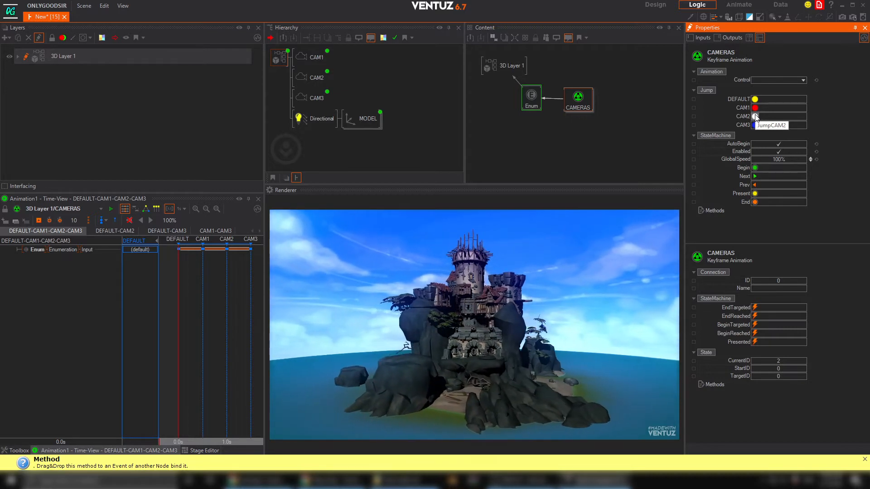
pyautogui.click(755, 117)
pyautogui.click(755, 126)
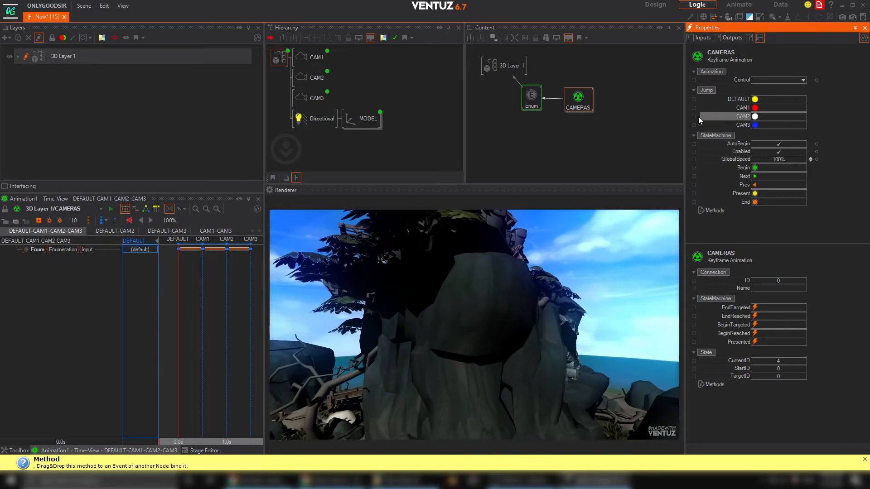
# Add a second standard 3D layer, name it UI, and open it for editing
pyautogui.click(7, 38)
pyautogui.moveTo(61, 93)
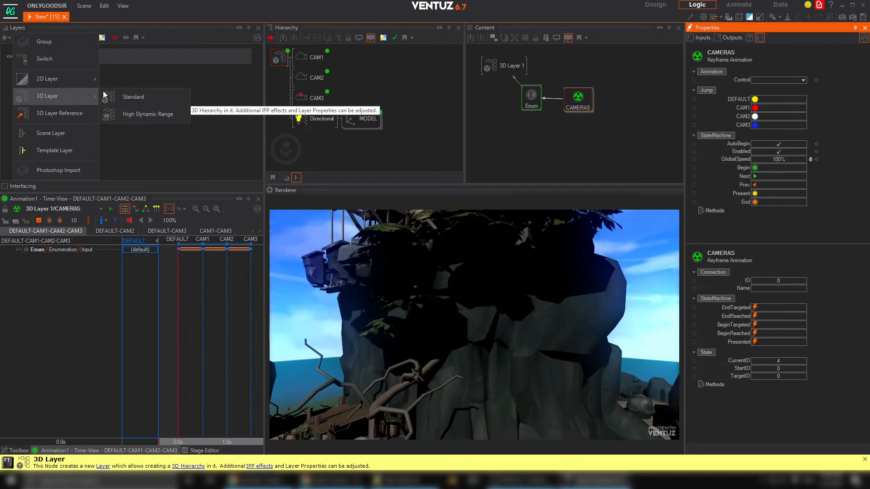
pyautogui.click(132, 94)
pyautogui.doubleClick(71, 74)
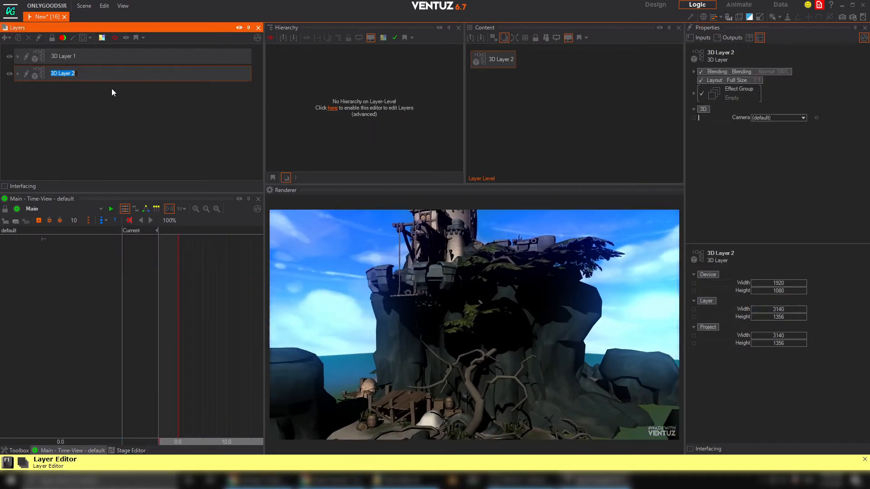
pyautogui.write('UI')
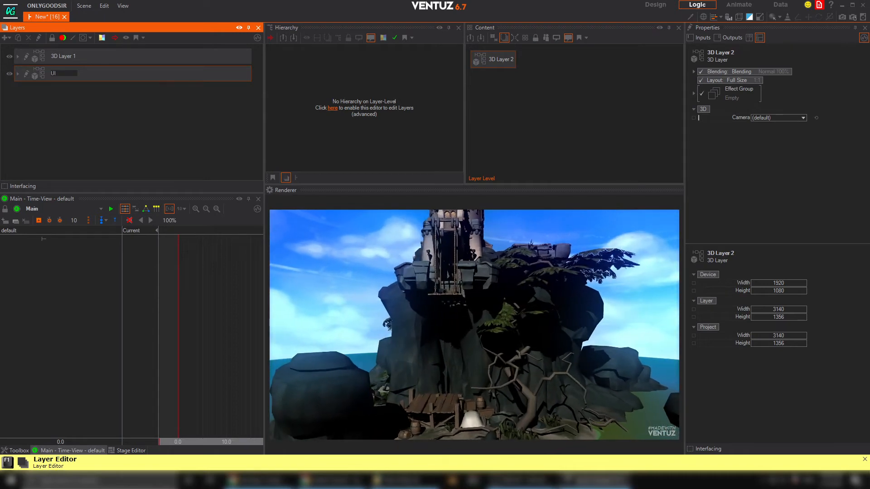
pyautogui.press('Return')
pyautogui.click(26, 74)
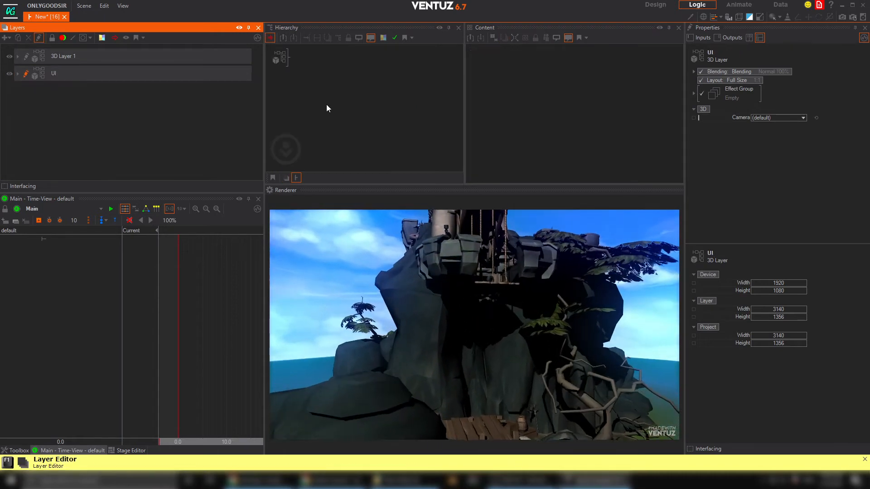
# Add an Axis node to the UI layer's hierarchy and attach a Touch Button behind it
pyautogui.click(352, 86)
pyautogui.write('ax')
pyautogui.click(361, 107)
pyautogui.click(295, 63)
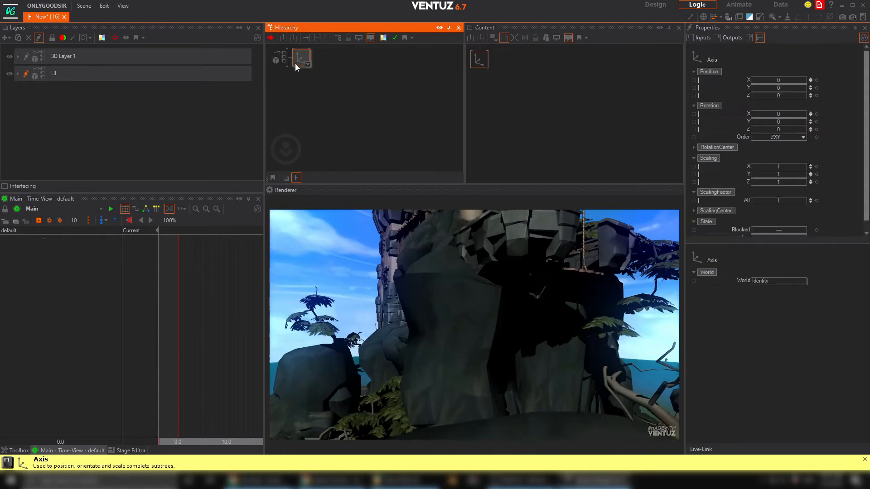
pyautogui.doubleClick(330, 82)
pyautogui.write('touc')
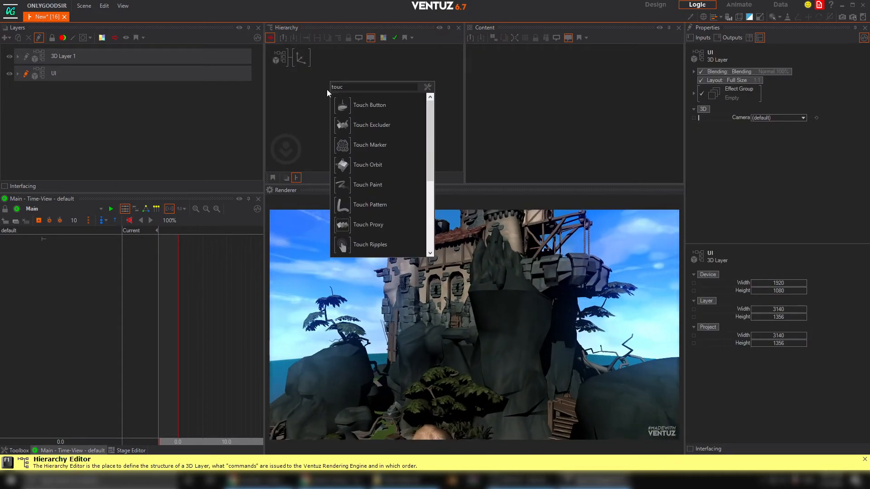
pyautogui.press('Return')
pyautogui.click(327, 73)
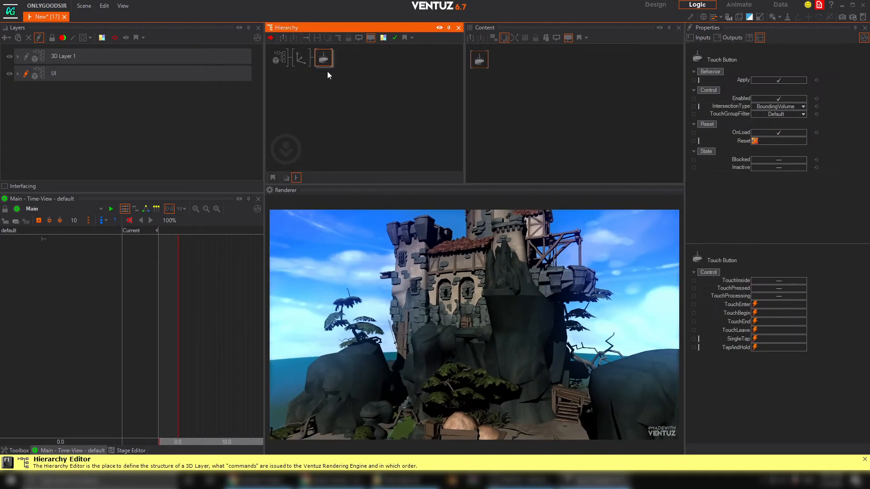
# Attach a Color Solid material after the Touch Button and a Rounded Rectangle after the material
pyautogui.doubleClick(353, 89)
pyautogui.write('co')
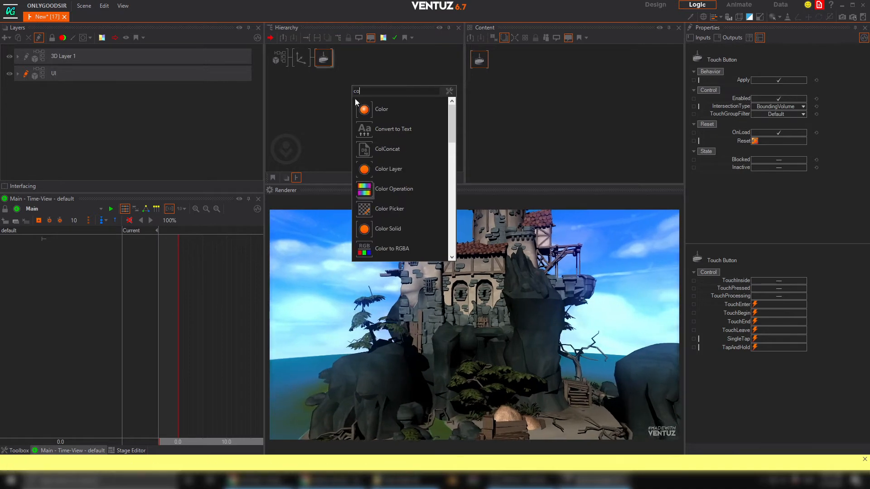
pyautogui.click(367, 231)
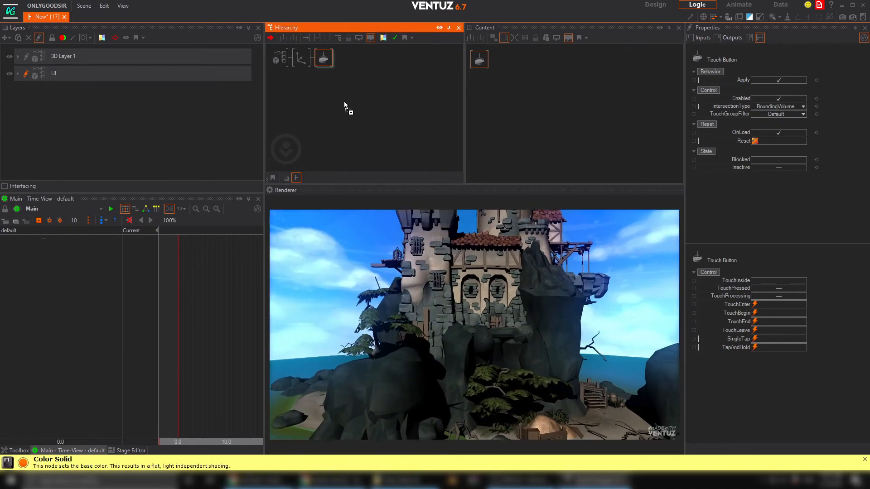
pyautogui.click(337, 66)
pyautogui.doubleClick(349, 86)
pyautogui.write('roun')
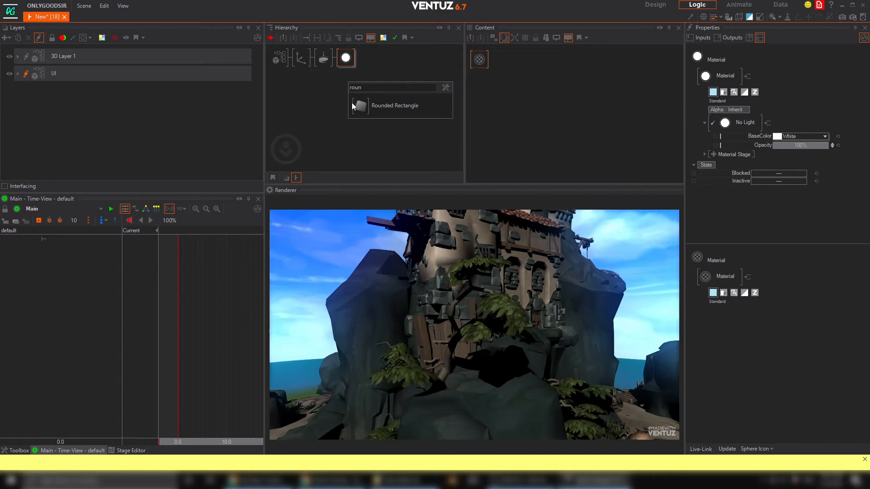
pyautogui.click(360, 105)
pyautogui.click(373, 69)
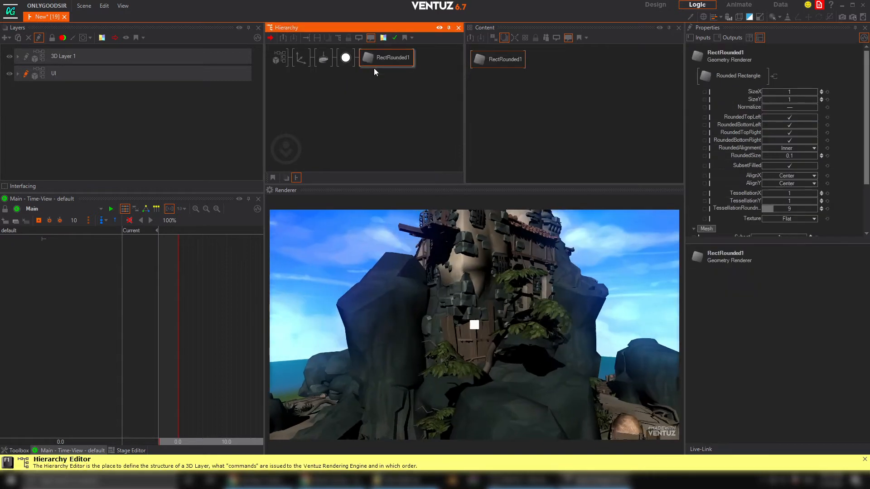
# Set the UI layer's Axis X position to about -17.6 and hide 3D Layer 1
pyautogui.click(301, 58)
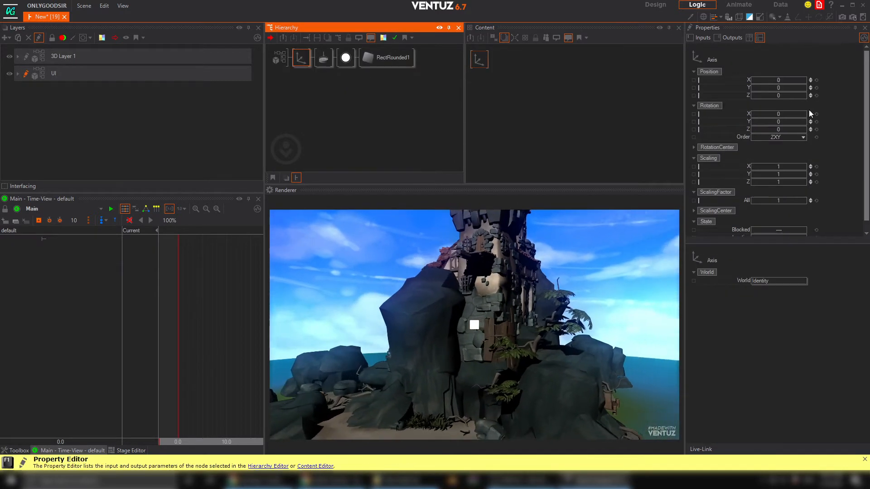
pyautogui.moveTo(788, 80); pyautogui.dragTo(748, 81)
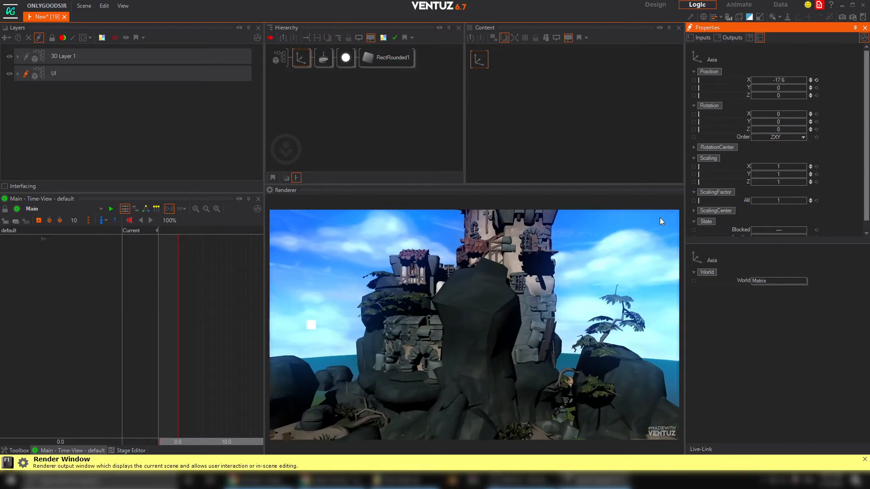
pyautogui.click(9, 56)
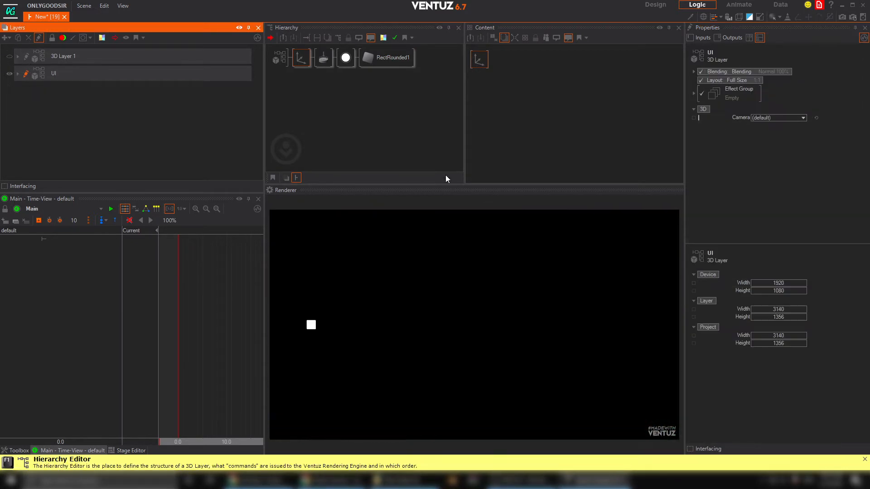
pyautogui.click(9, 56)
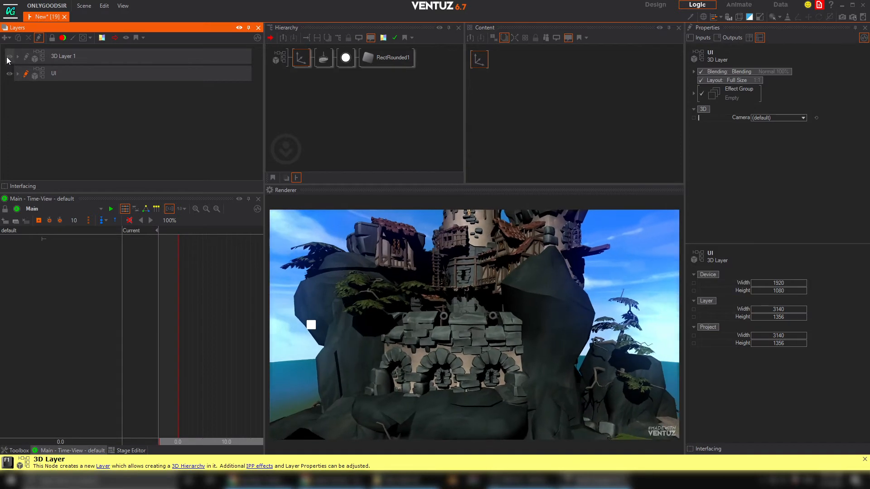
pyautogui.click(9, 57)
# Scale the Axis uniformly to about 4.09 and set its Y position to about -8.83
pyautogui.click(300, 59)
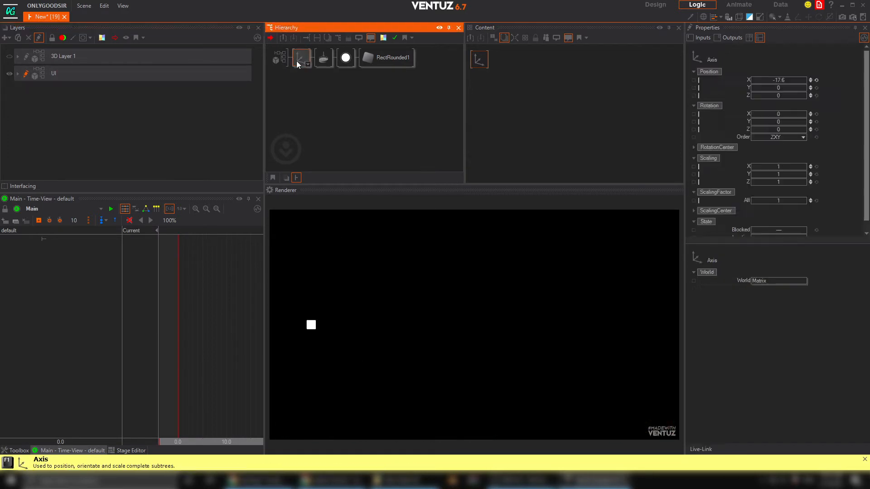
pyautogui.moveTo(789, 200); pyautogui.dragTo(807, 200)
pyautogui.moveTo(770, 88); pyautogui.dragTo(757, 88)
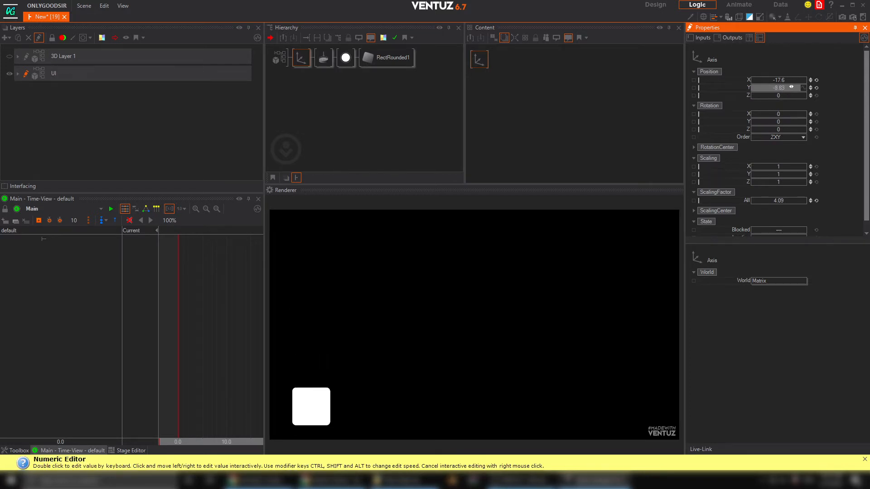
# Set the rounded rectangle's RoundedSize to about 0.19
pyautogui.click(387, 58)
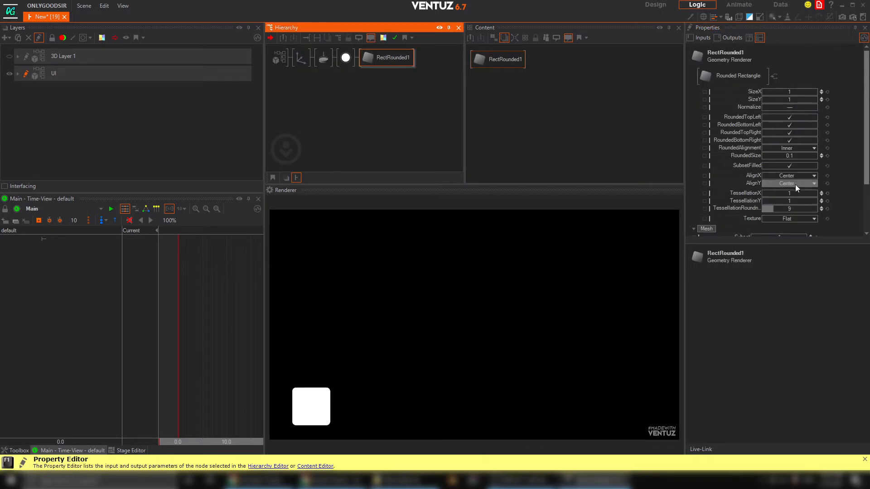
pyautogui.moveTo(801, 156); pyautogui.dragTo(806, 156)
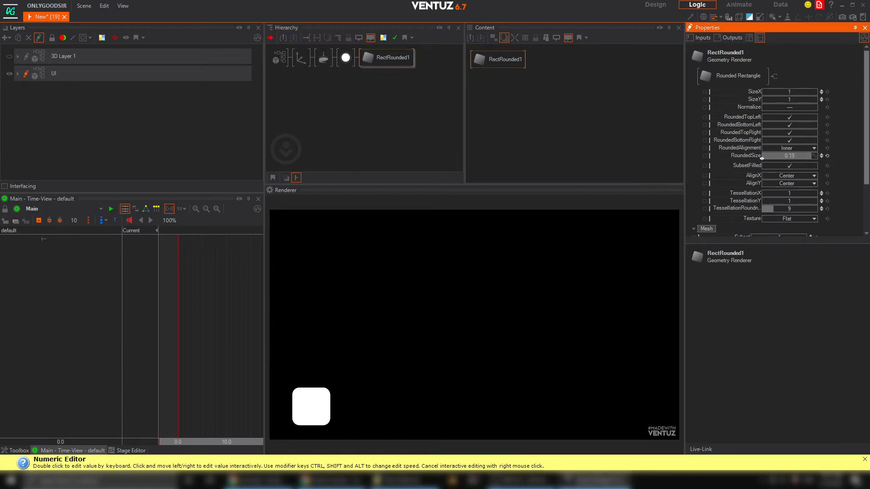
# Turn off the rectangle's bottom-left and top-right rounding, set its rounding tessellation to 1 and RoundedSize to about 0.84
pyautogui.moveTo(762, 158); pyautogui.dragTo(763, 158)
pyautogui.click(798, 125)
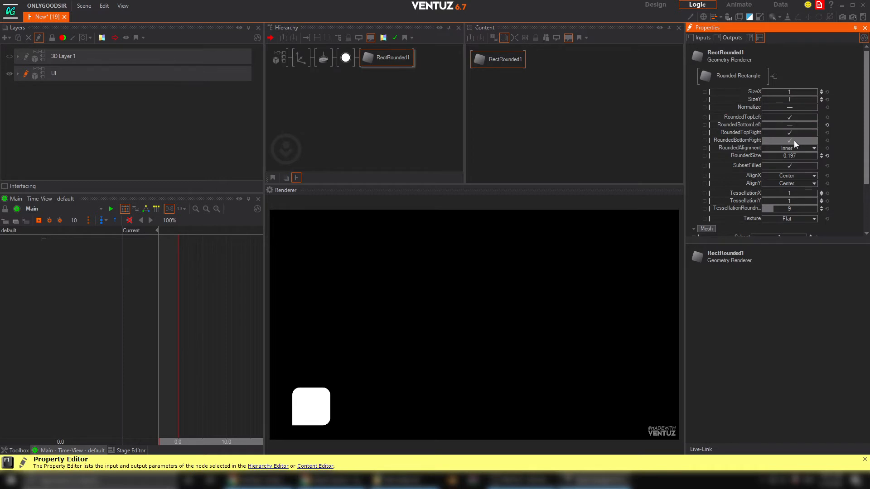
pyautogui.click(793, 140)
pyautogui.click(795, 132)
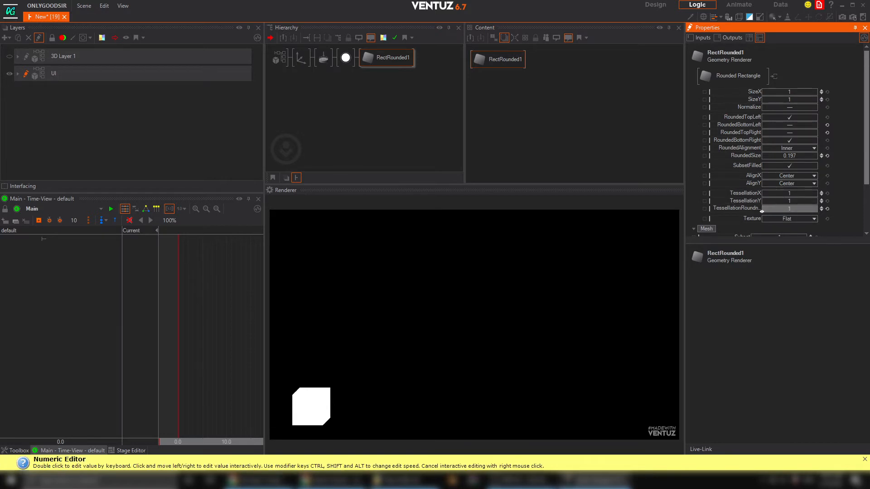
pyautogui.moveTo(797, 156); pyautogui.dragTo(801, 157)
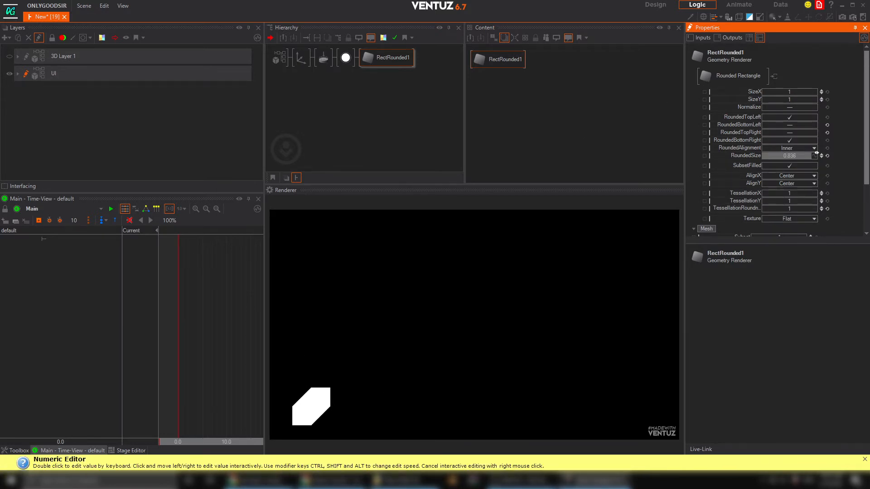
# Set the base color of the button's material to orange (255, 152, 56)
pyautogui.click(305, 77)
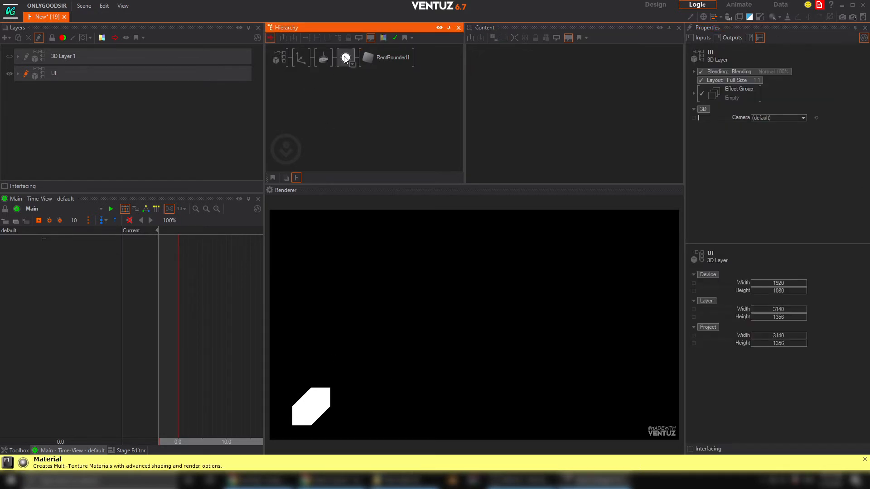
pyautogui.click(345, 57)
pyautogui.click(828, 137)
pyautogui.click(805, 167)
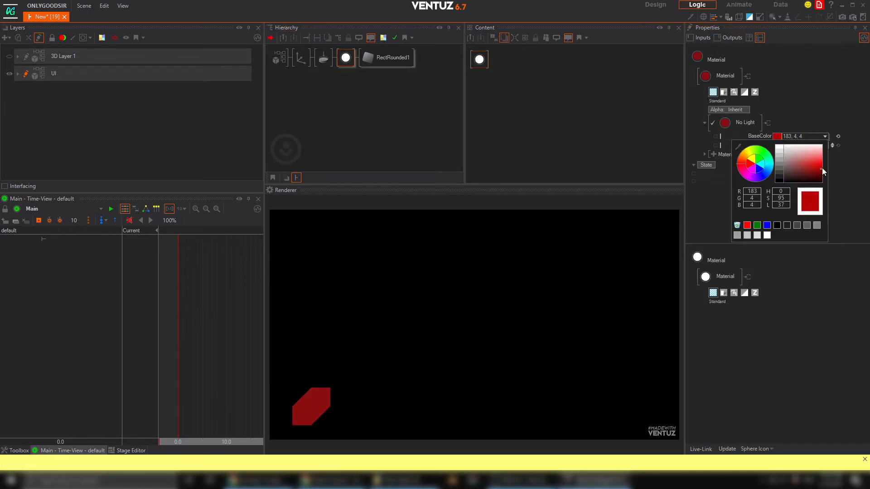
pyautogui.moveTo(806, 166); pyautogui.dragTo(822, 177)
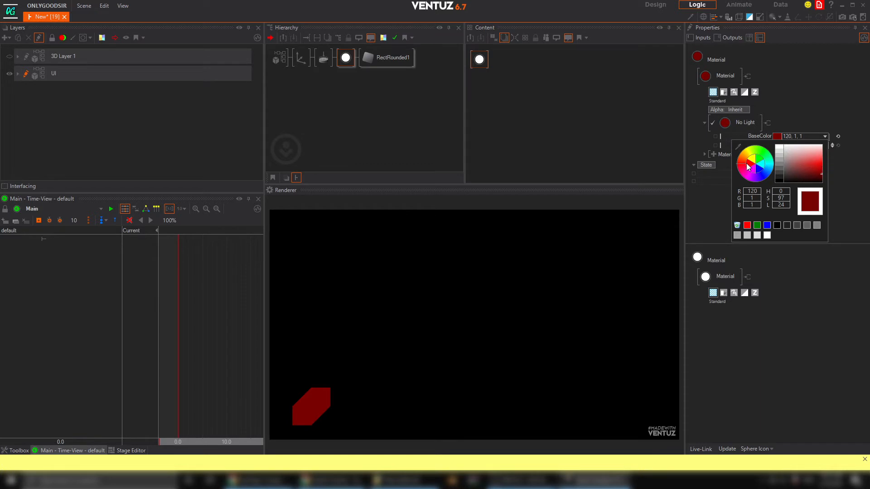
pyautogui.moveTo(748, 167); pyautogui.dragTo(743, 159)
pyautogui.moveTo(806, 171); pyautogui.dragTo(832, 163)
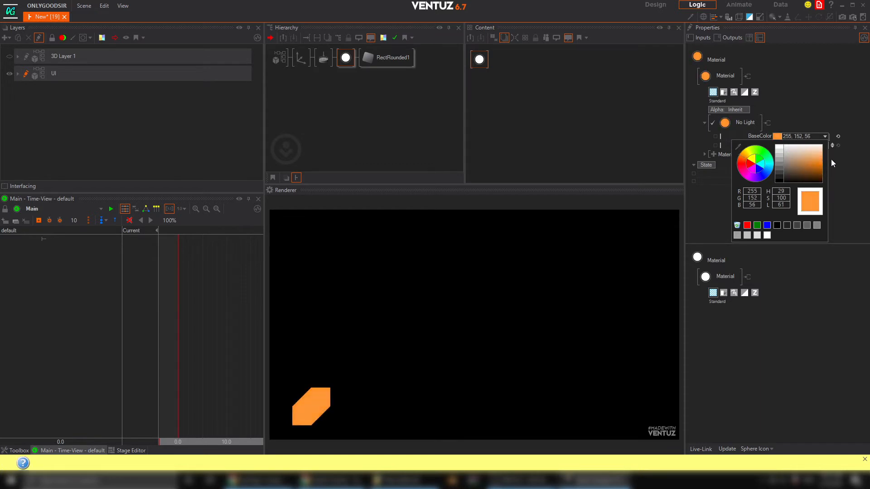
# Duplicate the complete Axis button branch three times beneath the original in the UI layer
pyautogui.click(300, 60)
pyautogui.click(300, 60)
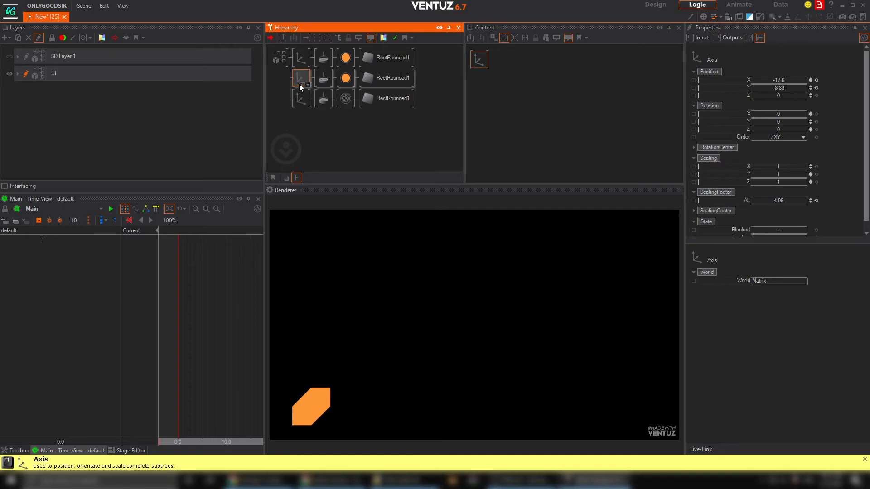
pyautogui.click(295, 117)
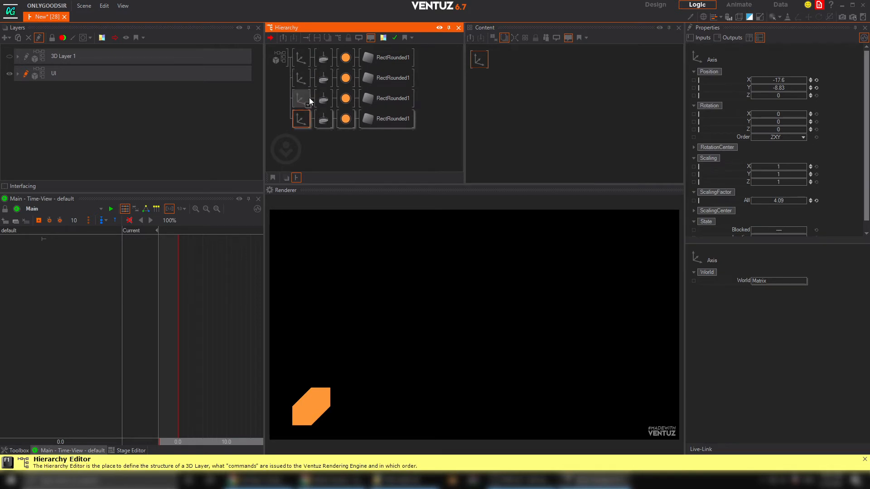
# Spread the three copied buttons evenly in a row along X, with the second at about -12.26 and the fourth at about -1.65
pyautogui.click(302, 85)
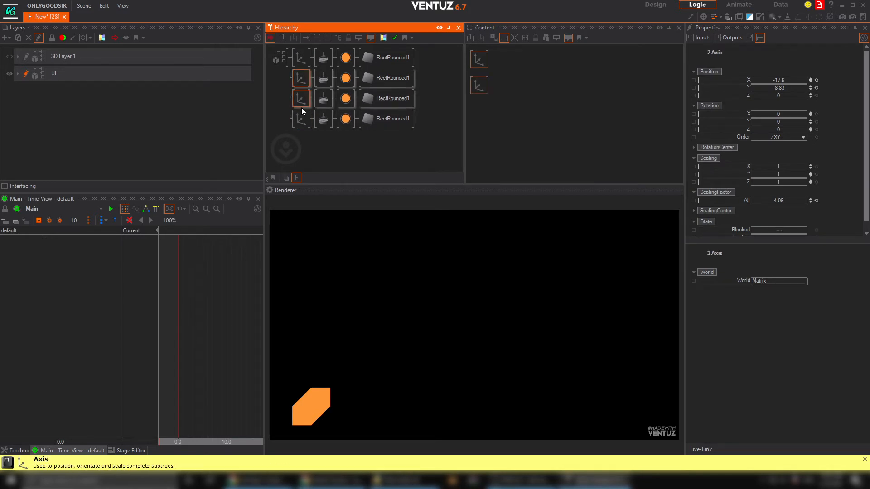
pyautogui.moveTo(798, 80); pyautogui.dragTo(805, 82)
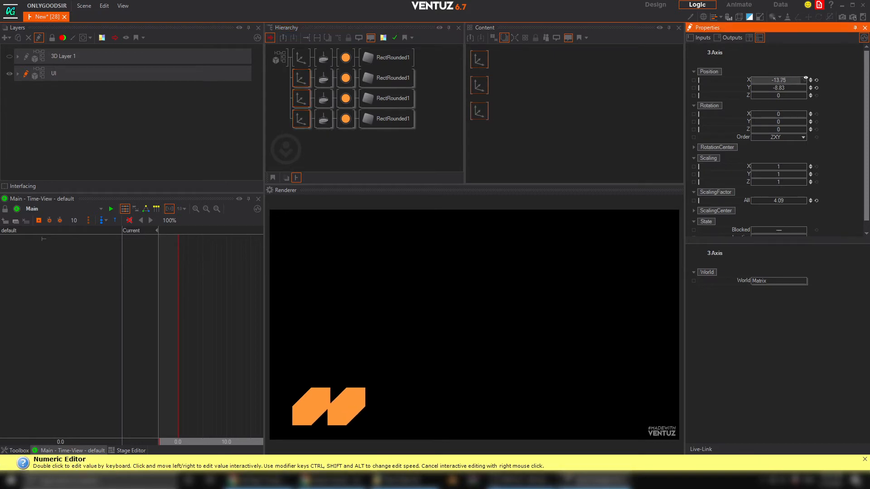
pyautogui.keyDown('ctrl'); pyautogui.click(302, 101); pyautogui.keyUp('ctrl')
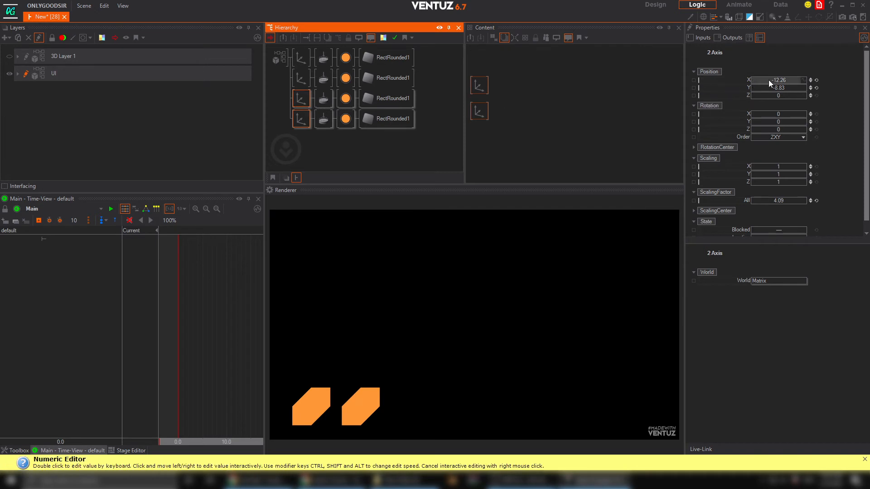
pyautogui.moveTo(772, 82); pyautogui.dragTo(799, 80)
pyautogui.click(299, 120)
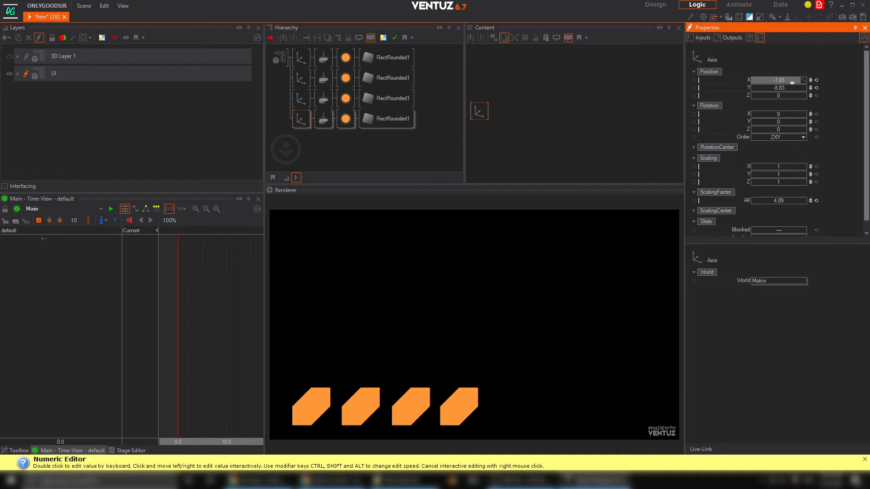
# Set the base color of the second button's material to violet, about (95, 51, 255)
pyautogui.click(346, 78)
pyautogui.click(825, 136)
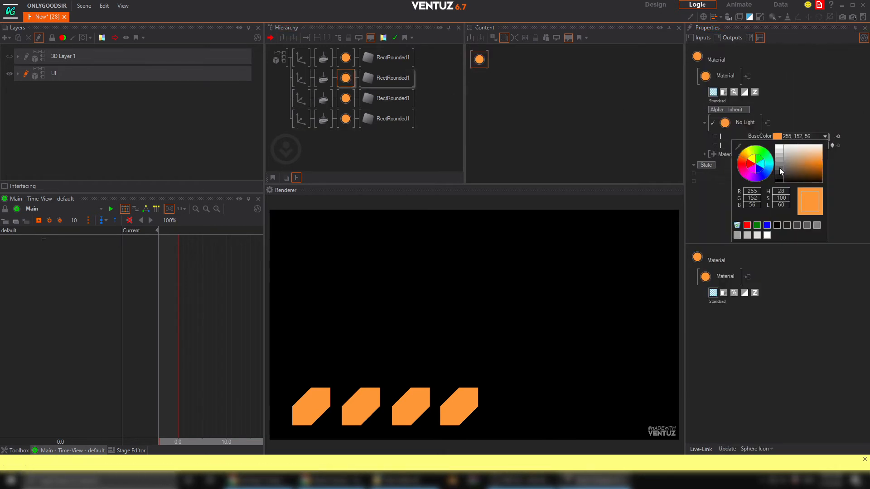
pyautogui.click(764, 168)
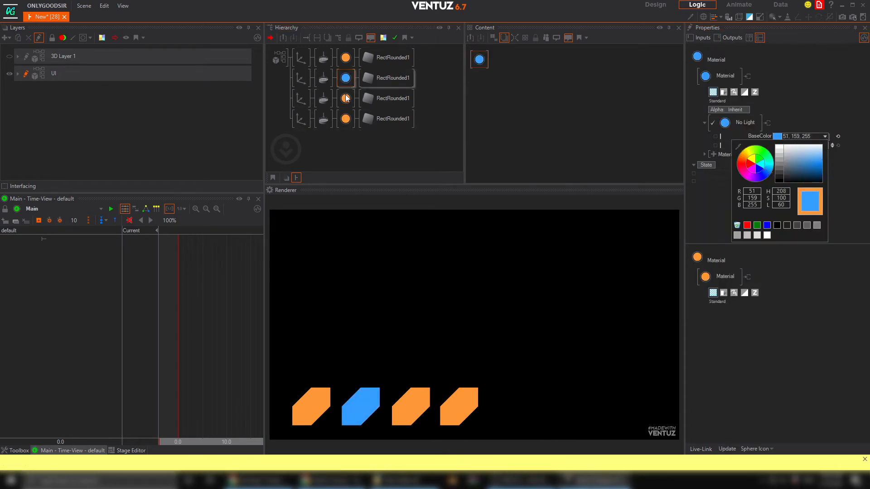
pyautogui.click(346, 98)
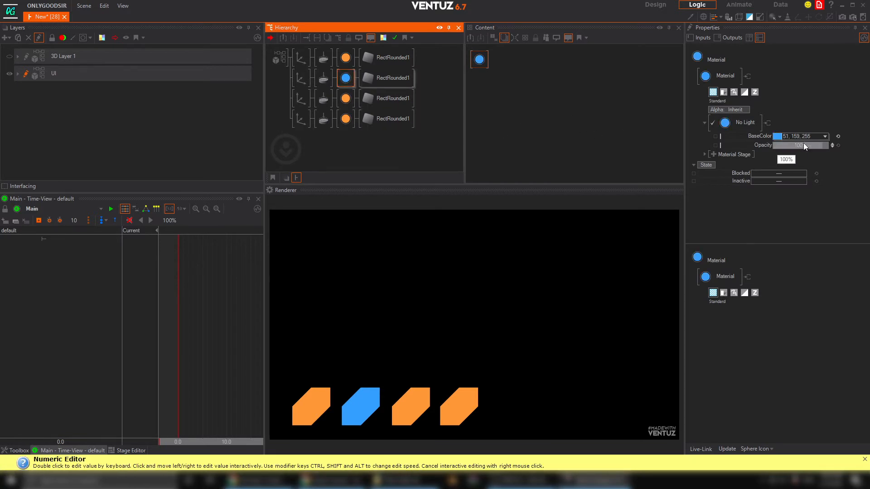
pyautogui.click(825, 137)
pyautogui.click(760, 176)
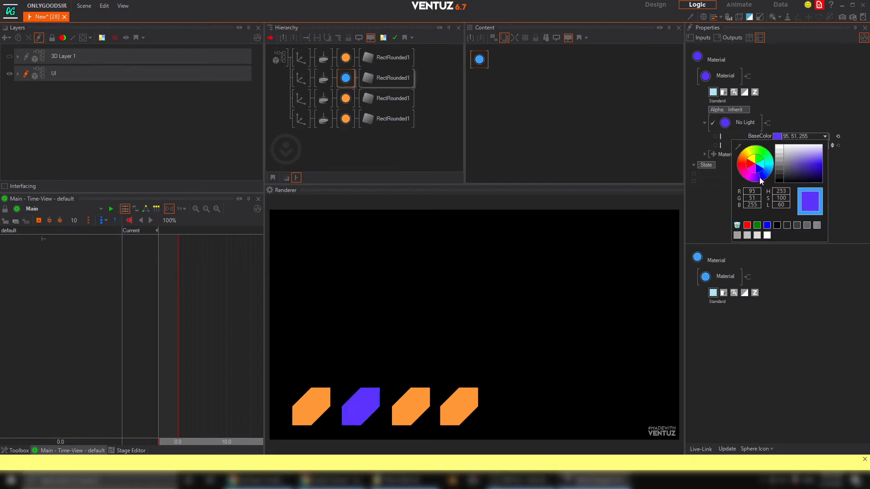
# Set the base color of the third button's material to red (255, 51, 74)
pyautogui.click(346, 98)
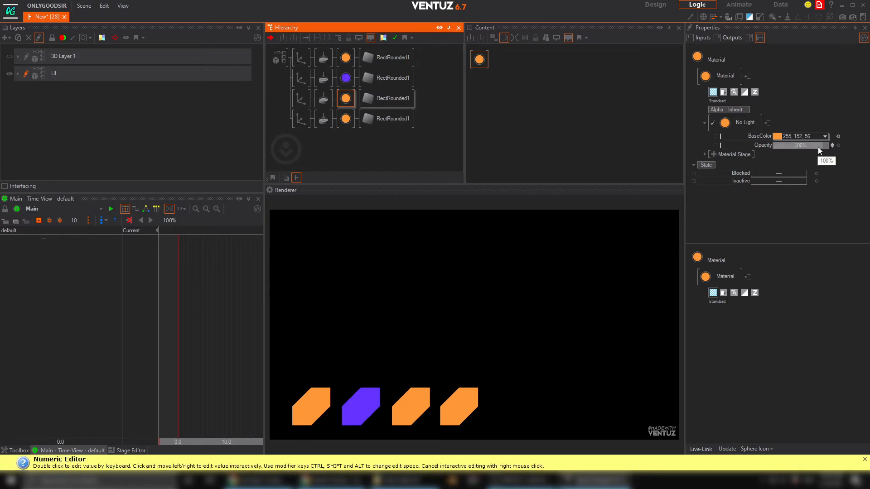
pyautogui.click(825, 136)
pyautogui.click(758, 177)
pyautogui.click(767, 169)
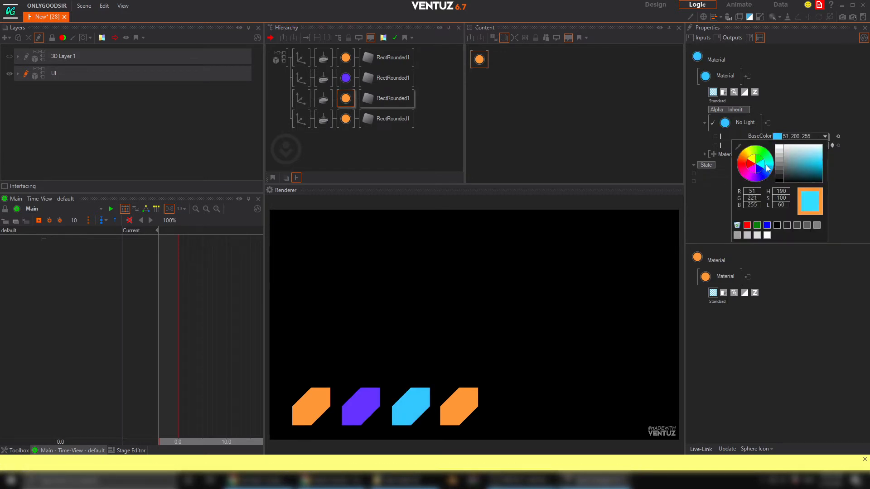
pyautogui.click(743, 166)
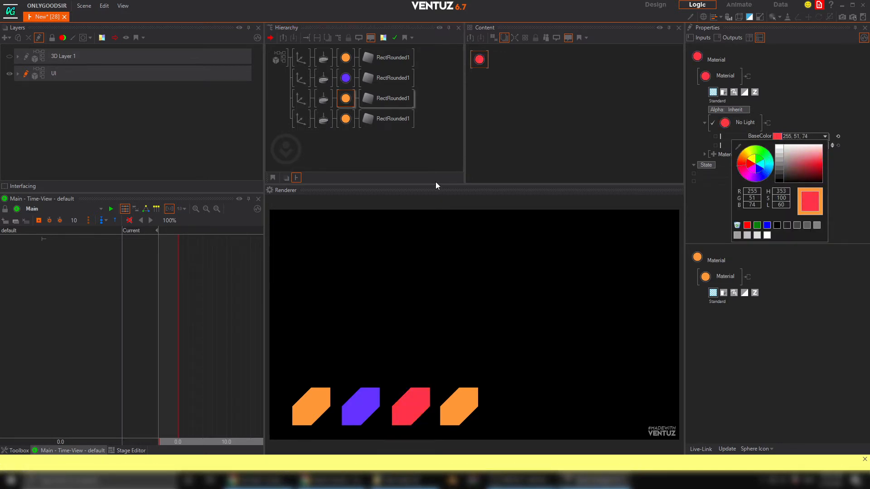
# Set the base color of the fourth button's material to pink (255, 51, 180)
pyautogui.click(342, 118)
pyautogui.click(825, 136)
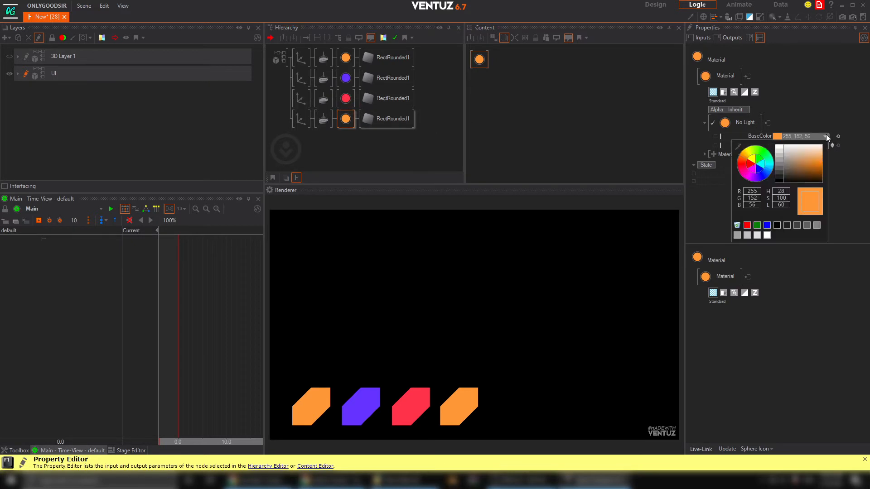
pyautogui.moveTo(745, 169)
pyautogui.mouseDown()
pyautogui.moveTo(739, 161)
pyautogui.moveTo(739, 172)
pyautogui.moveTo(755, 150)
pyautogui.moveTo(748, 153)
pyautogui.moveTo(765, 154)
pyautogui.moveTo(771, 165)
pyautogui.moveTo(767, 156)
pyautogui.moveTo(759, 192)
pyautogui.moveTo(746, 175)
pyautogui.mouseUp()
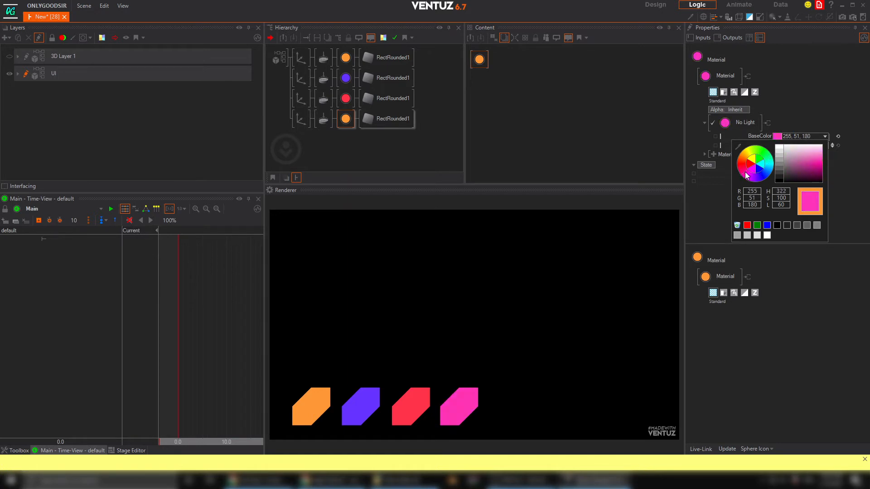
pyautogui.click(287, 137)
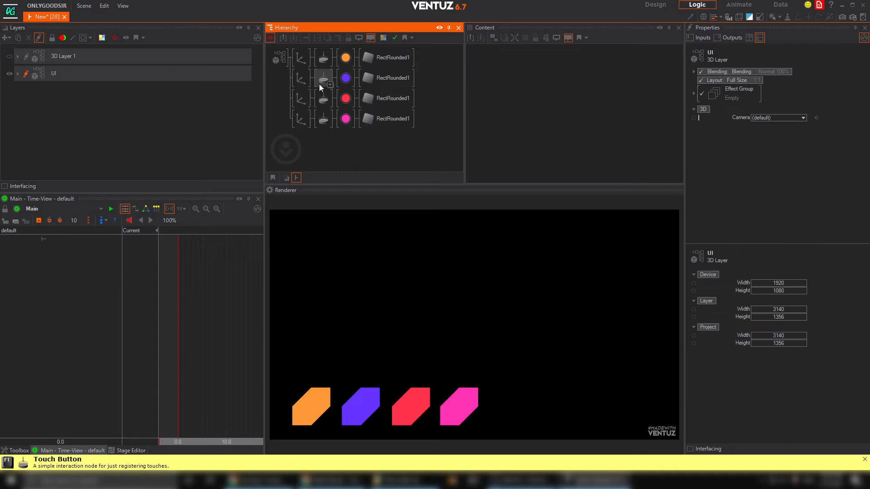
# Rename the four Touch Button nodes 1, 2, 3 and 4 in order
pyautogui.click(322, 56)
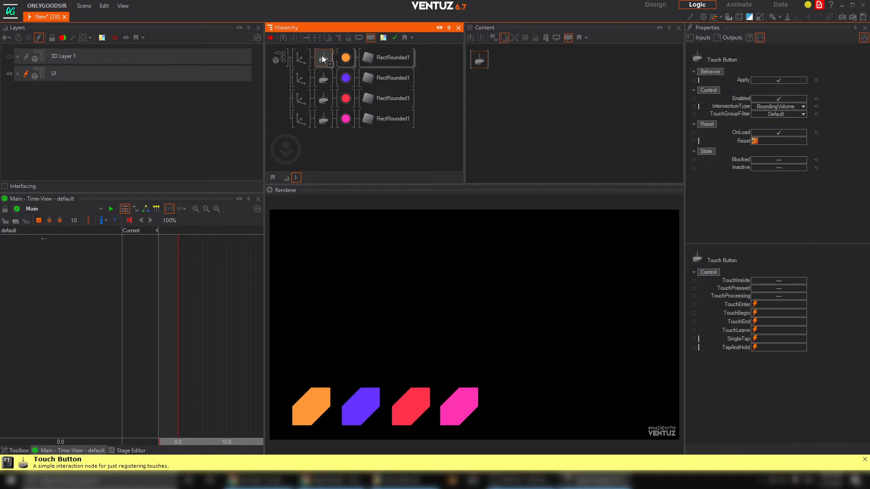
pyautogui.write('2')
pyautogui.click(326, 93)
pyautogui.write('3')
pyautogui.click(322, 119)
pyautogui.write('4')
pyautogui.click(328, 141)
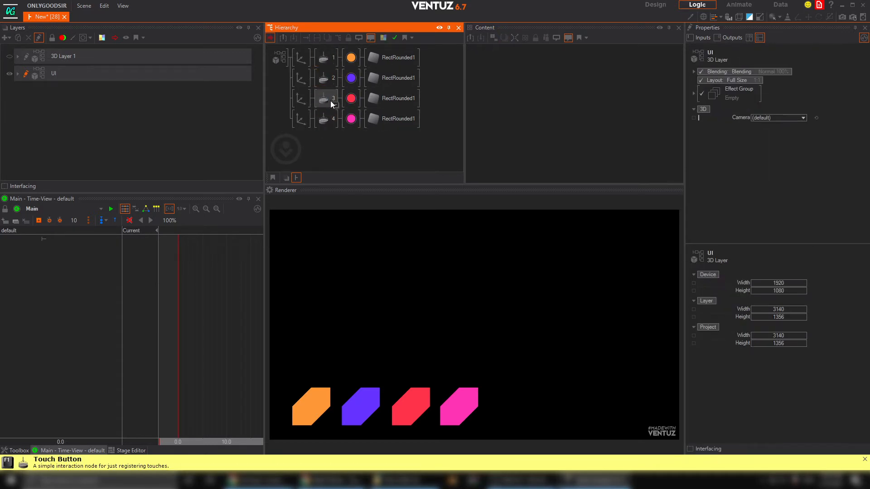
# Select all four Touch Buttons together and expose the SingleTap event of button 1
pyautogui.click(327, 65)
pyautogui.keyDown('ctrl'); pyautogui.click(325, 77); pyautogui.keyUp('ctrl')
pyautogui.keyDown('ctrl'); pyautogui.click(325, 99); pyautogui.keyUp('ctrl')
pyautogui.keyDown('ctrl'); pyautogui.click(324, 119); pyautogui.keyUp('ctrl')
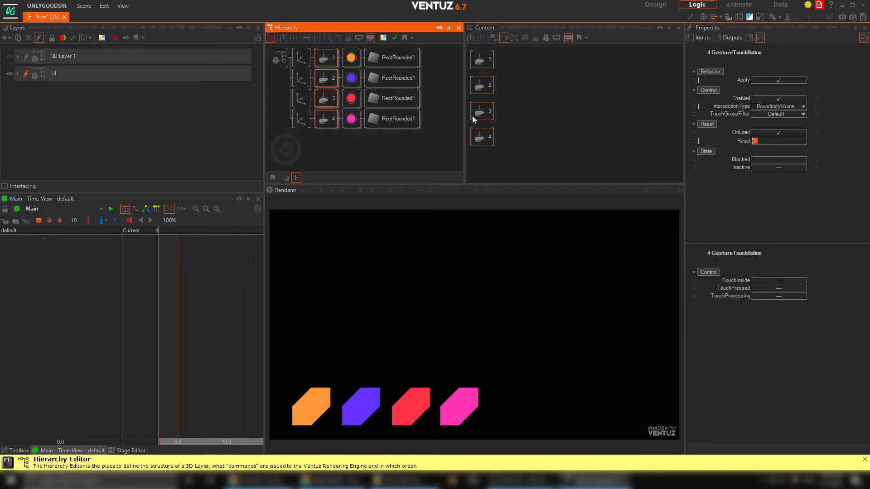
pyautogui.click(491, 71)
pyautogui.click(489, 65)
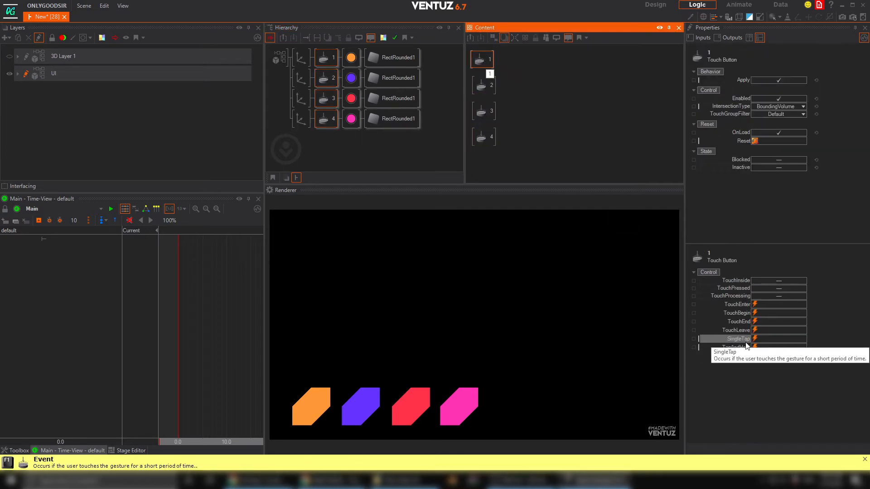
pyautogui.click(693, 339)
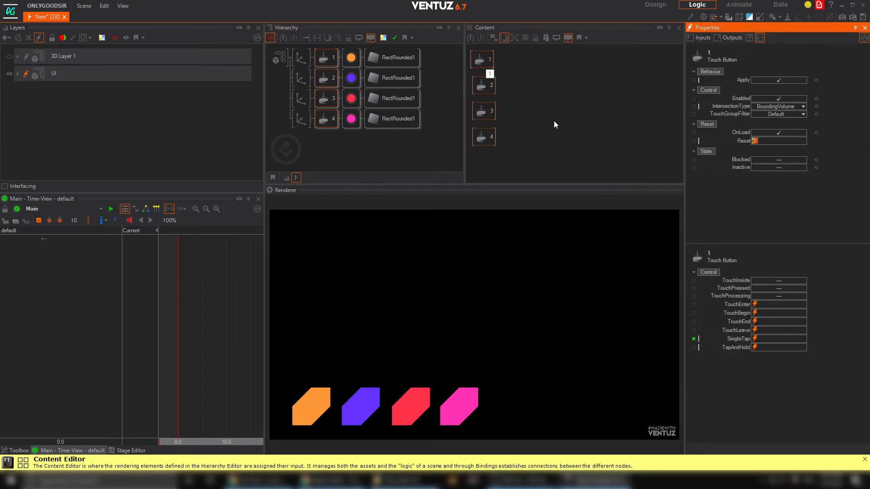
# Expose the SingleTap events of Touch Buttons 2, 3 and 4
pyautogui.click(489, 90)
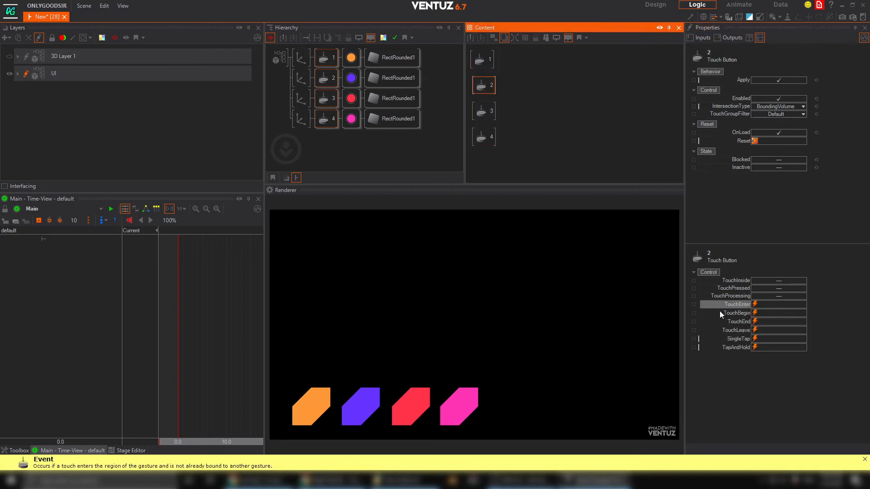
pyautogui.click(694, 339)
pyautogui.click(491, 111)
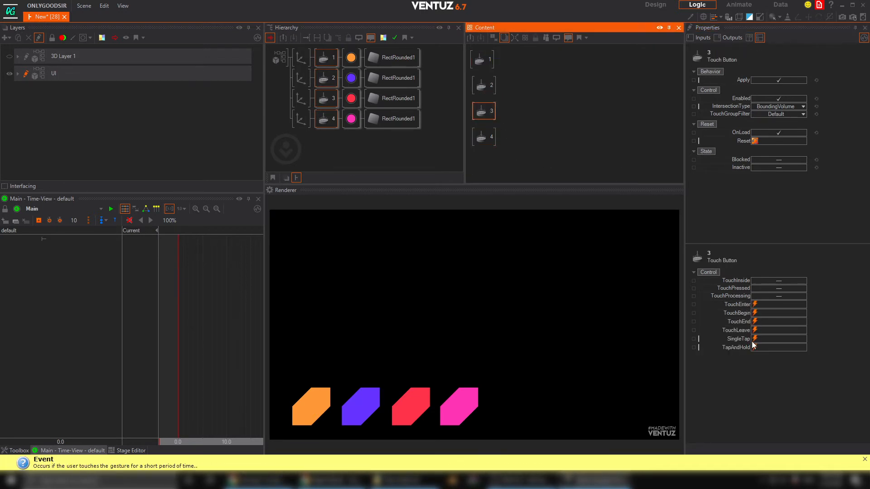
pyautogui.click(693, 338)
pyautogui.click(483, 137)
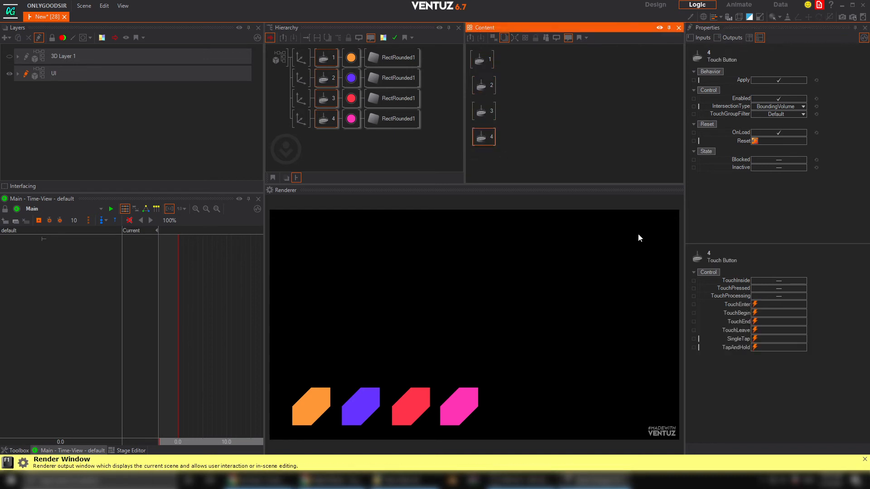
pyautogui.click(698, 339)
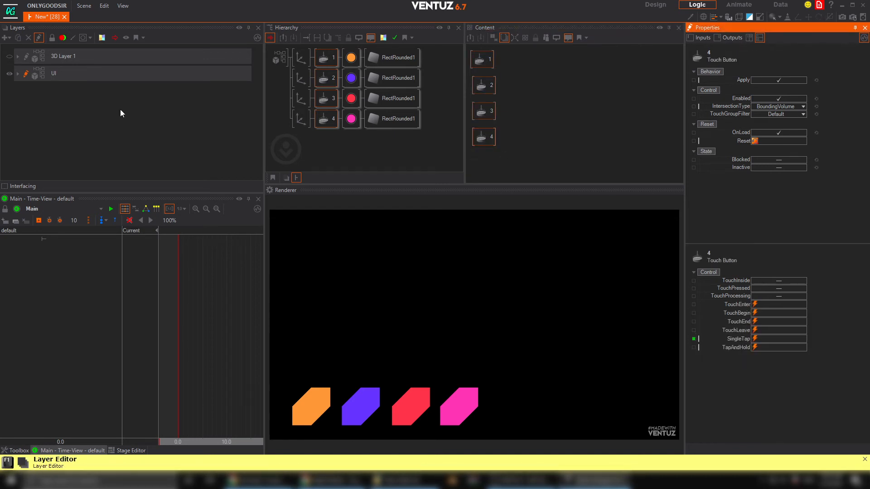
# Place the UI layer alongside 3D Layer 1 in the layer-level content and select 3D Layer 1
pyautogui.click(70, 73)
pyautogui.click(90, 56)
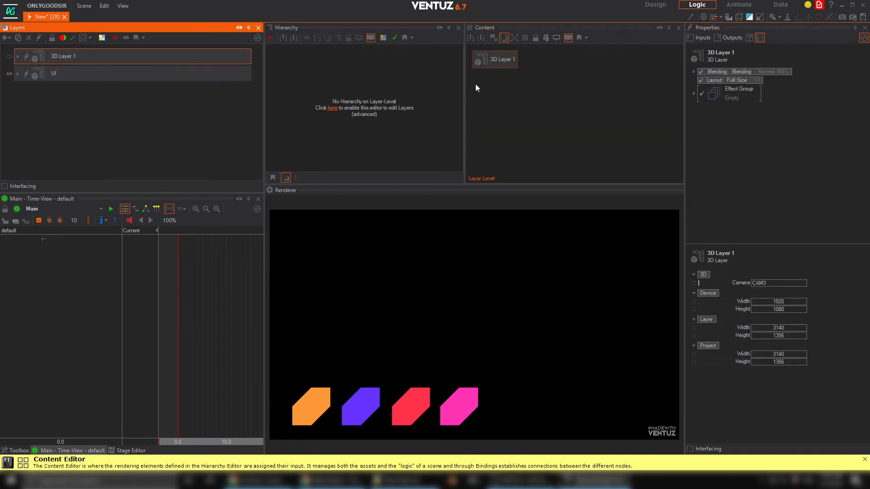
pyautogui.moveTo(63, 74); pyautogui.dragTo(507, 113)
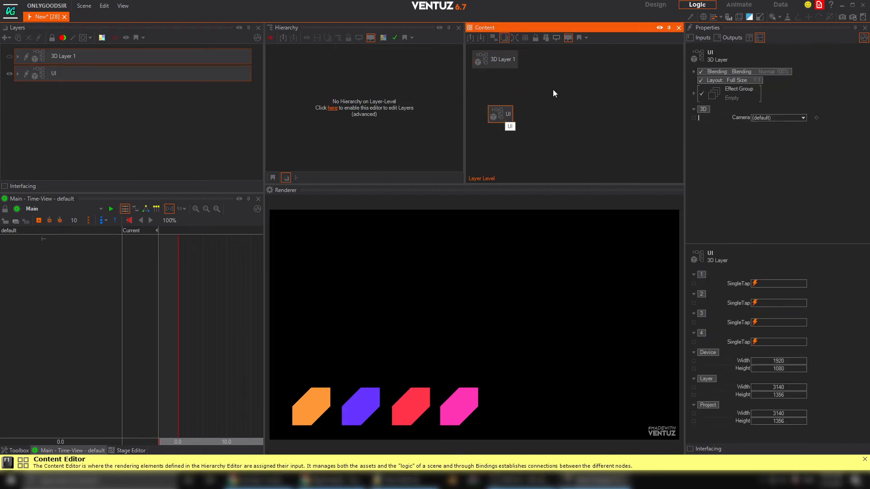
pyautogui.click(521, 72)
pyautogui.click(502, 61)
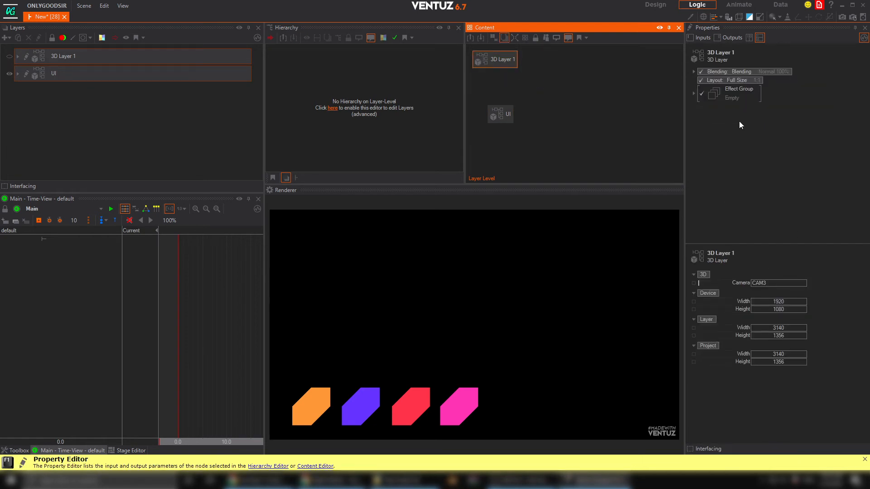
# Open 3D Layer 1 for editing, make it visible and select its layer root
pyautogui.click(25, 56)
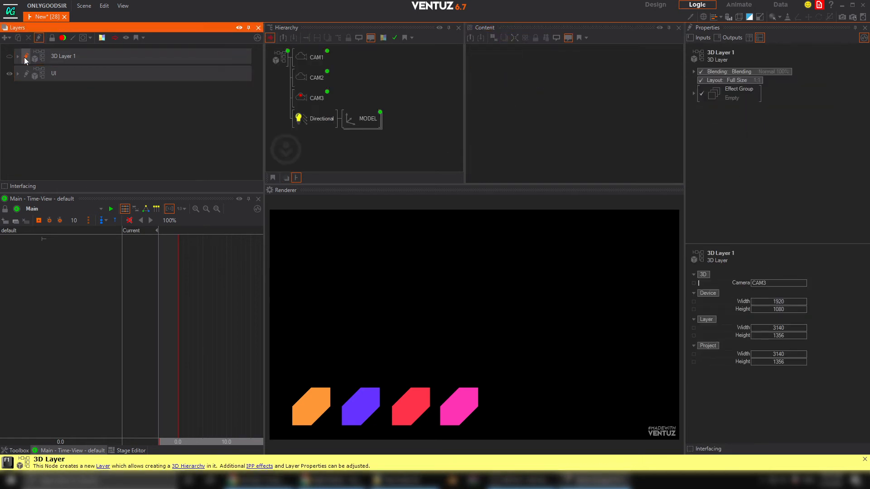
pyautogui.click(9, 56)
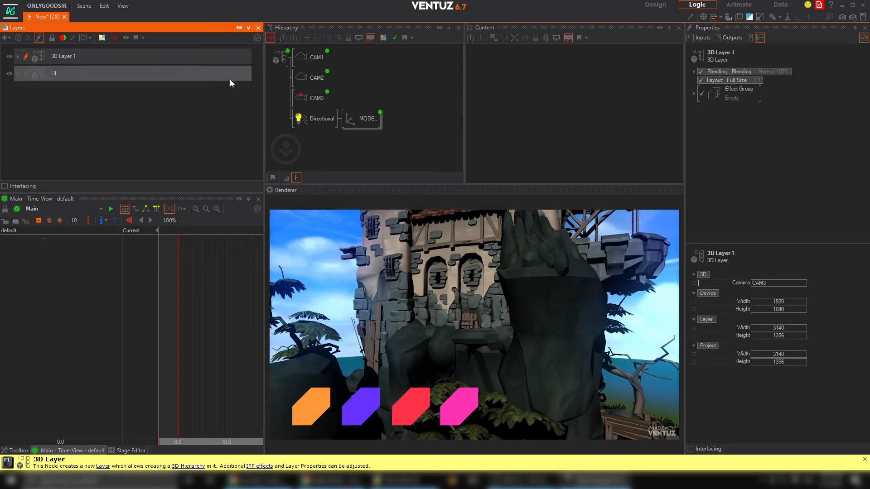
pyautogui.click(312, 98)
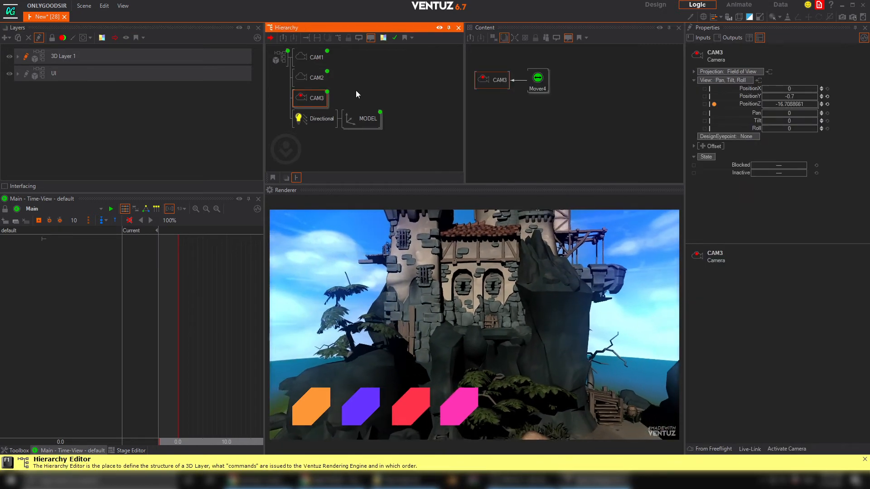
pyautogui.click(282, 57)
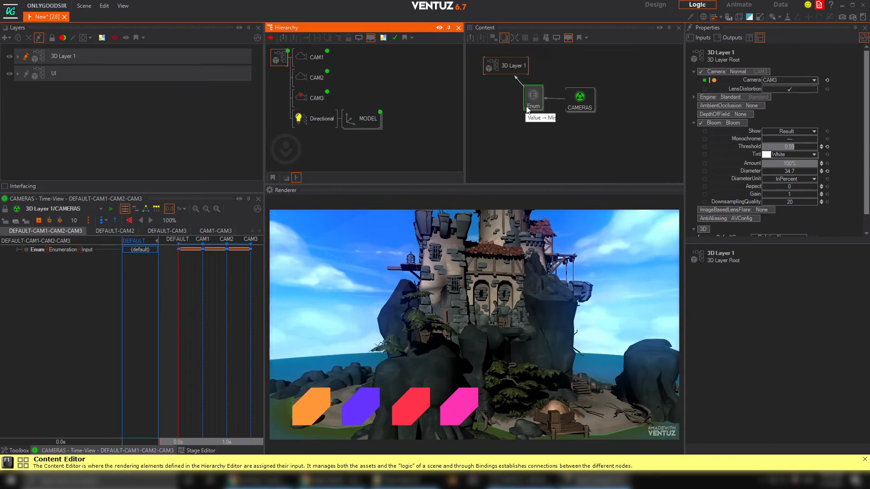
# Expose the DEFAULT, CAM1, CAM2 and CAM3 jump methods of the CAMERAS keyframe animation
pyautogui.click(588, 107)
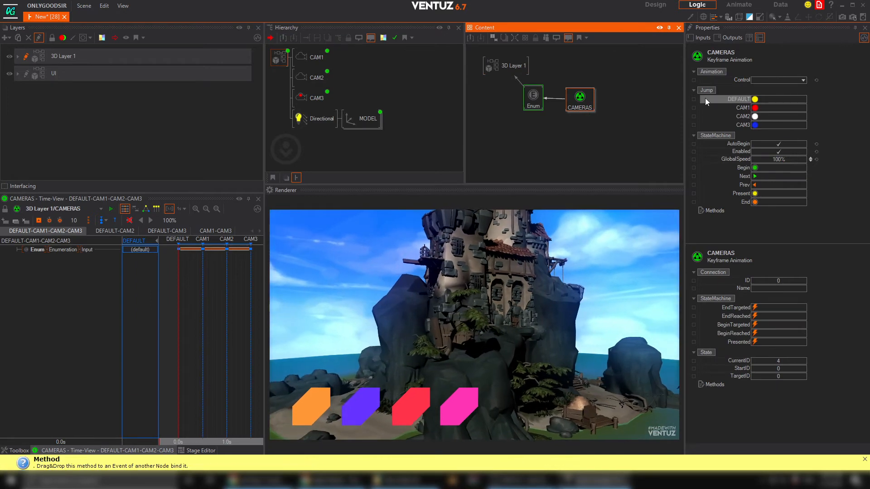
pyautogui.click(692, 99)
pyautogui.click(694, 109)
pyautogui.click(694, 117)
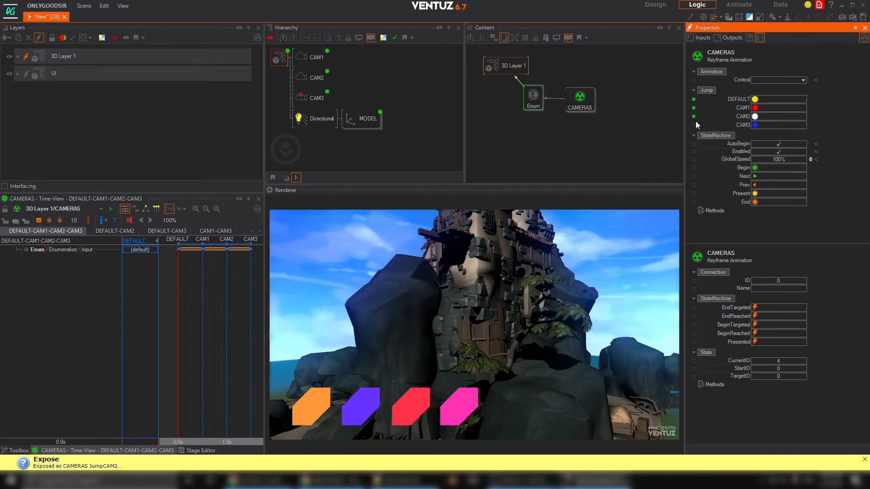
pyautogui.click(694, 125)
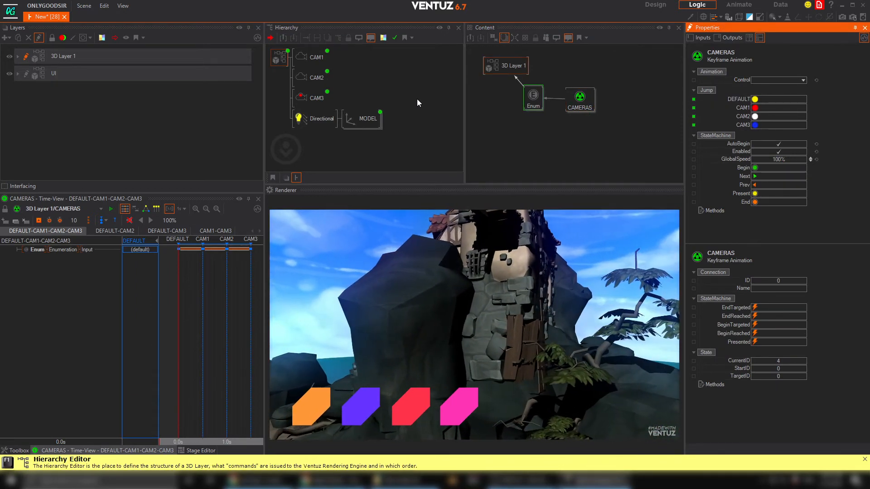
# Show 3D Layer 1 and the UI layer together in the layer-level content and select 3D Layer 1
pyautogui.click(107, 71)
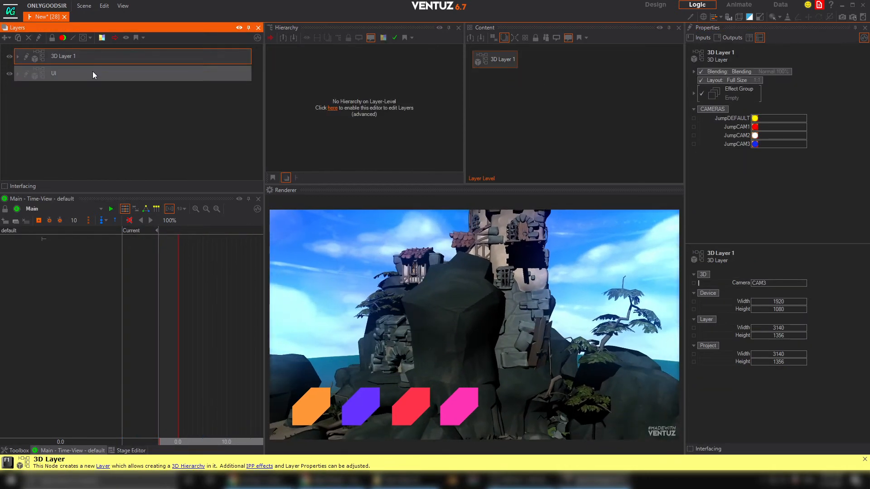
pyautogui.click(99, 56)
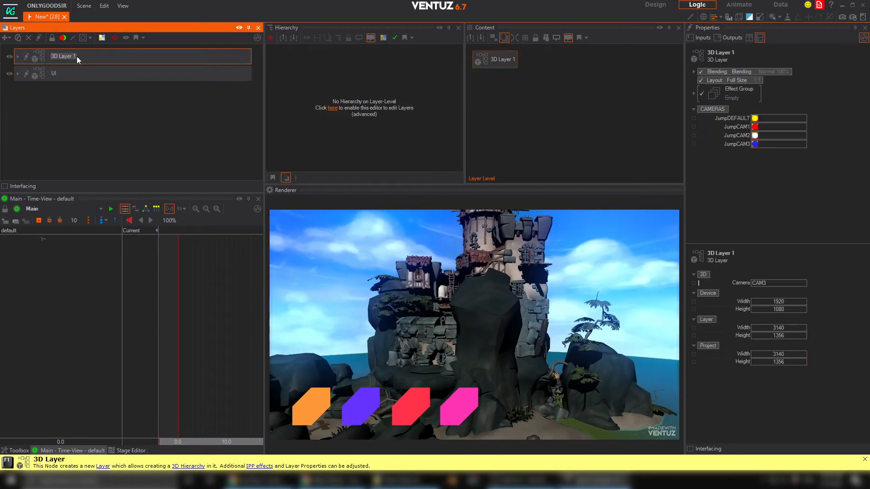
pyautogui.keyDown('ctrl'); pyautogui.click(88, 76); pyautogui.keyUp('ctrl')
pyautogui.click(612, 127)
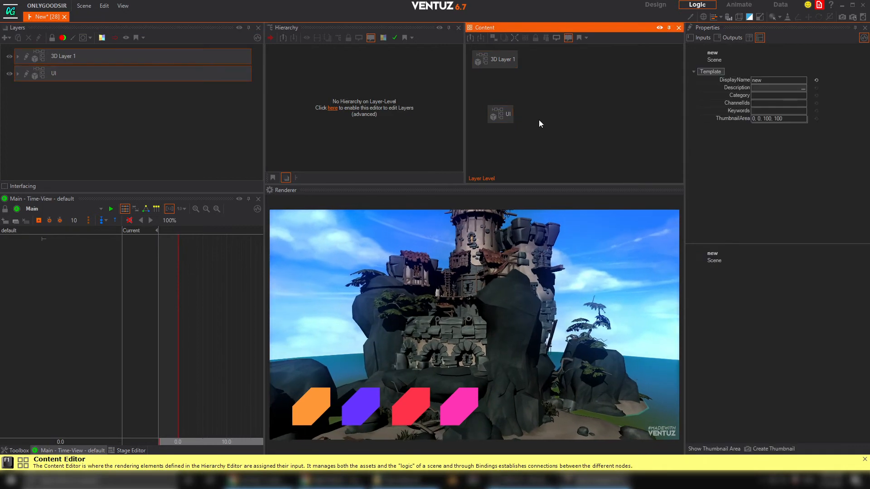
pyautogui.click(518, 109)
pyautogui.moveTo(494, 55); pyautogui.dragTo(509, 63)
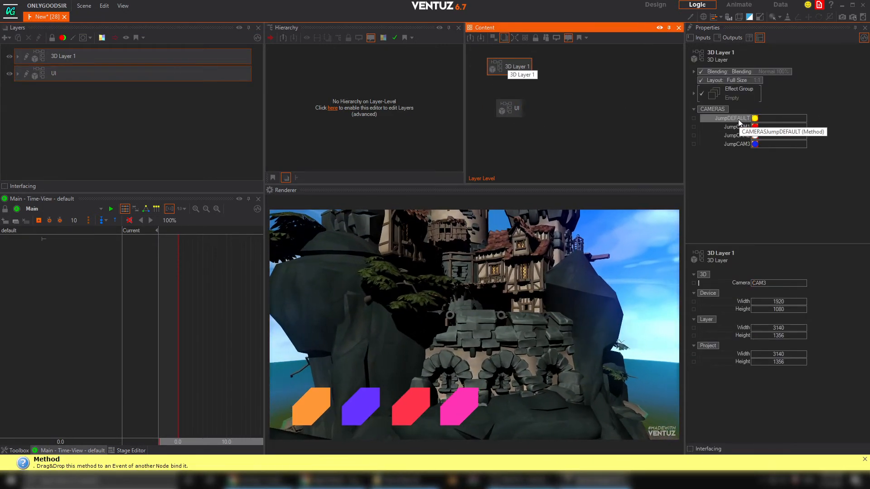
# Bind JumpDEFAULT to the UI layer's 1SingleTap event and JumpCAM1 to its 2SingleTap event
pyautogui.moveTo(740, 118); pyautogui.dragTo(505, 107)
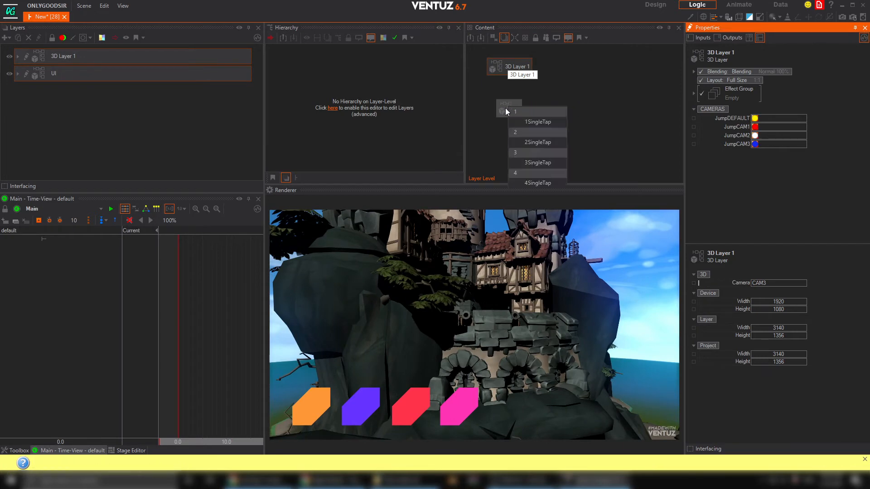
pyautogui.click(540, 124)
pyautogui.moveTo(725, 128); pyautogui.dragTo(507, 109)
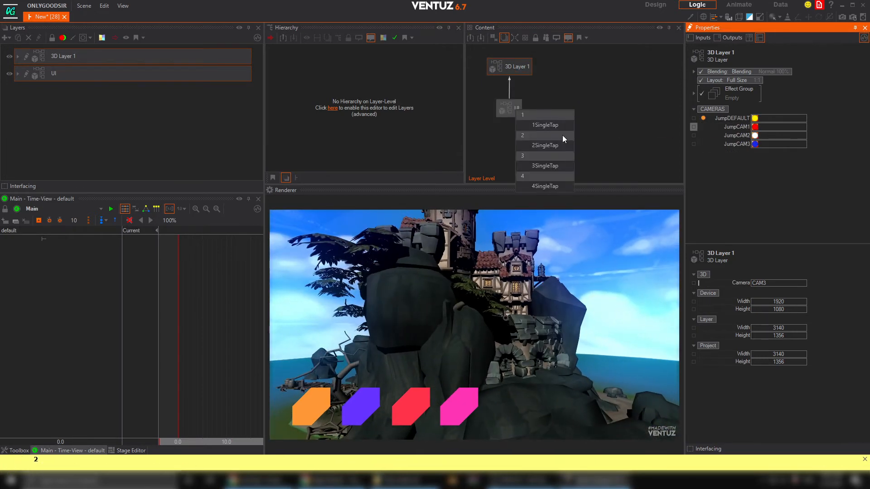
pyautogui.click(540, 152)
# Bind JumpCAM2 to the UI layer's 3SingleTap event and JumpCAM3 to its 4SingleTap event
pyautogui.moveTo(732, 136); pyautogui.dragTo(511, 108)
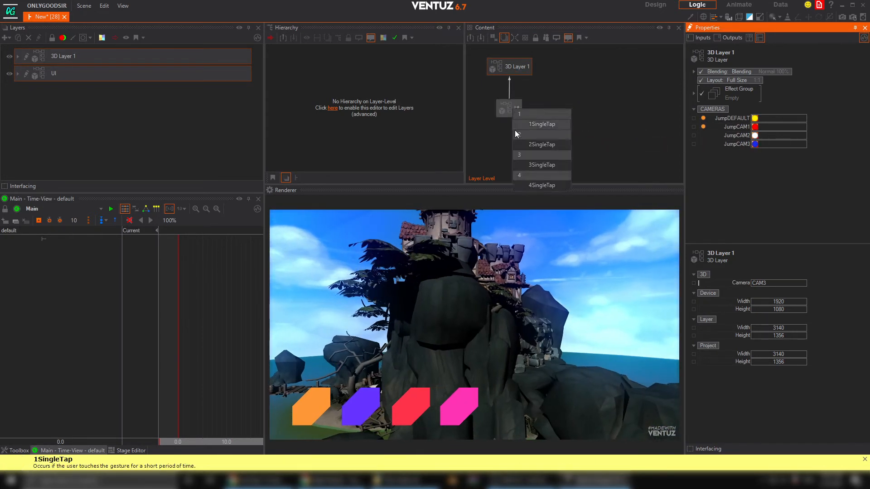
pyautogui.click(539, 169)
pyautogui.moveTo(733, 144); pyautogui.dragTo(510, 108)
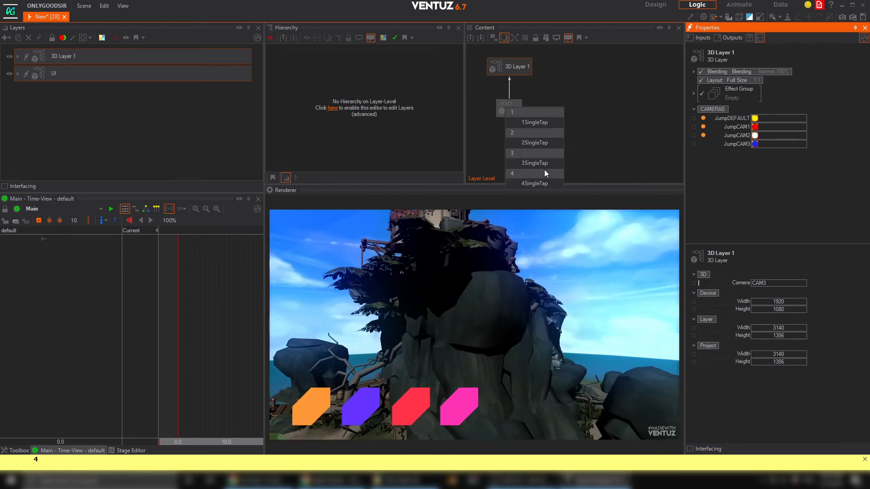
pyautogui.click(534, 184)
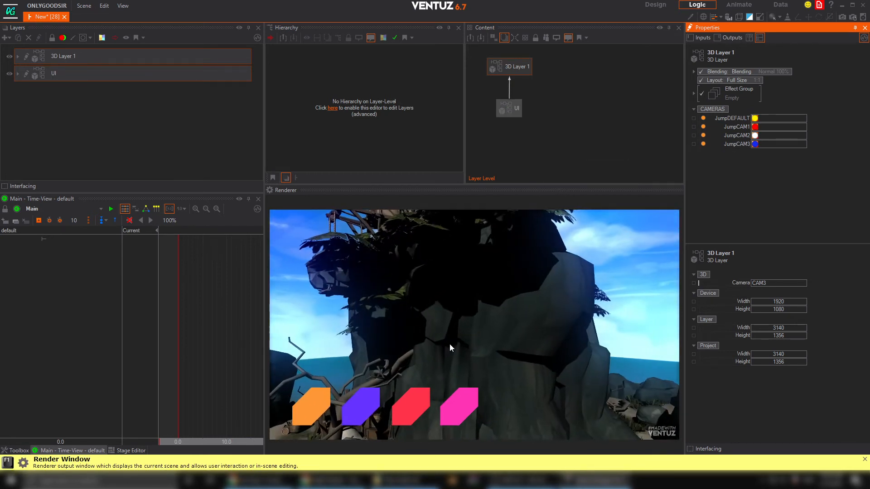
# Test the coloured touch buttons in the rendered scene by switching repeatedly between the camera views
pyautogui.click(319, 405)
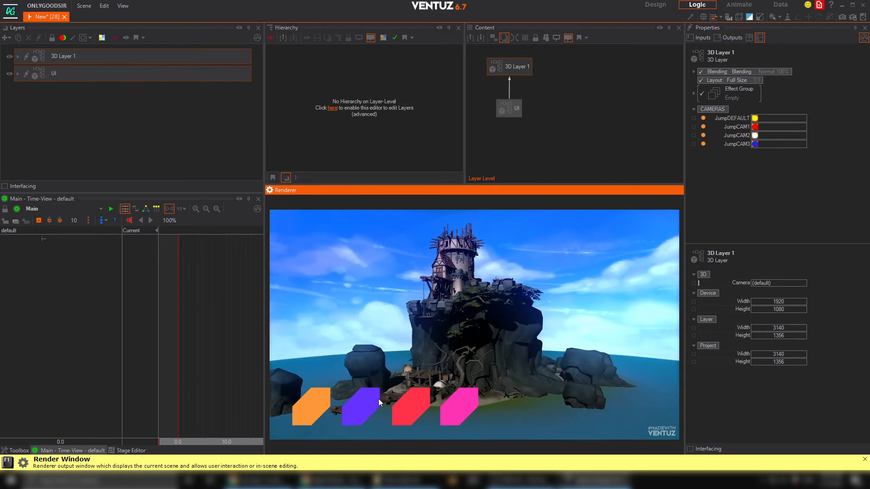
pyautogui.click(430, 401)
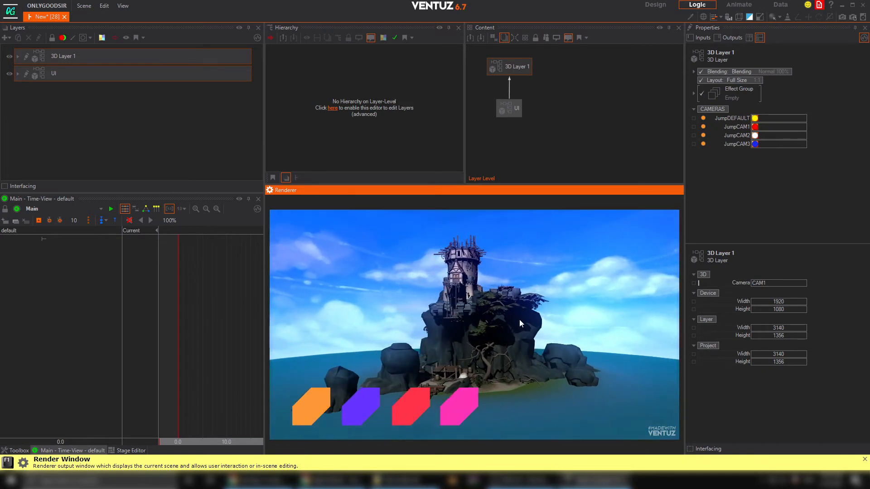
pyautogui.click(415, 401)
pyautogui.click(466, 407)
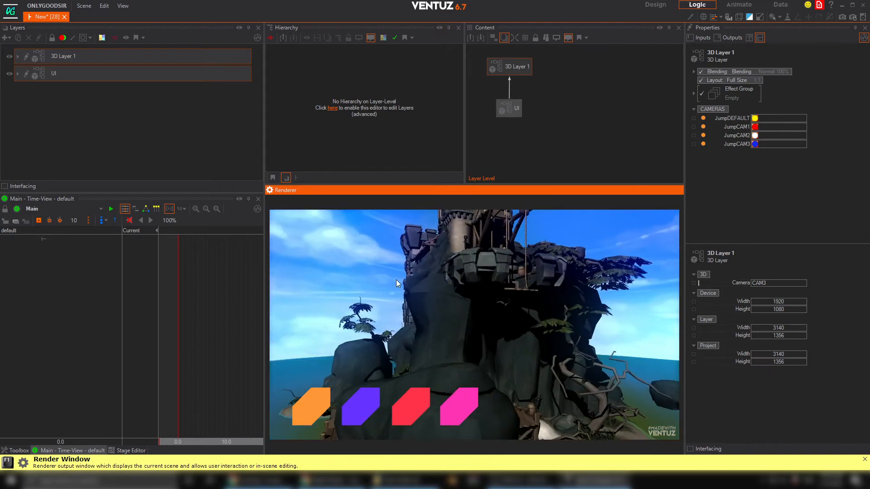
pyautogui.click(417, 398)
pyautogui.click(471, 406)
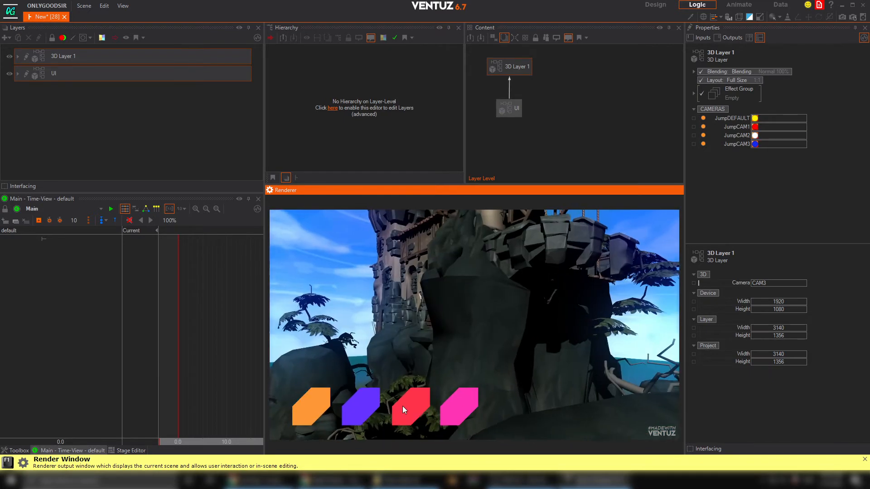
pyautogui.click(403, 406)
pyautogui.click(376, 406)
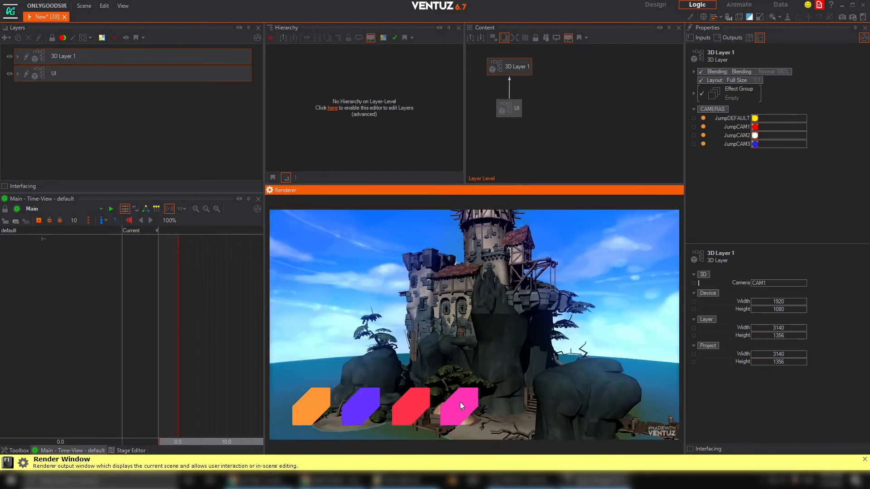
pyautogui.click(460, 401)
pyautogui.click(363, 410)
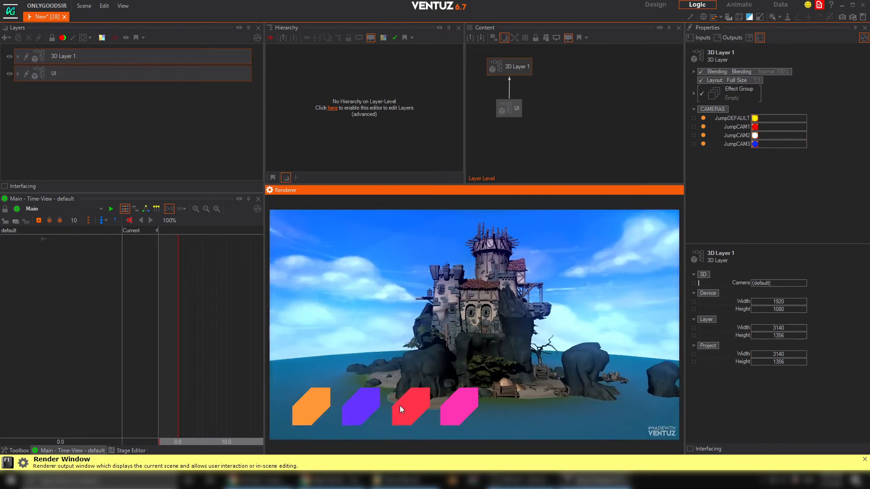
pyautogui.click(406, 404)
pyautogui.click(366, 402)
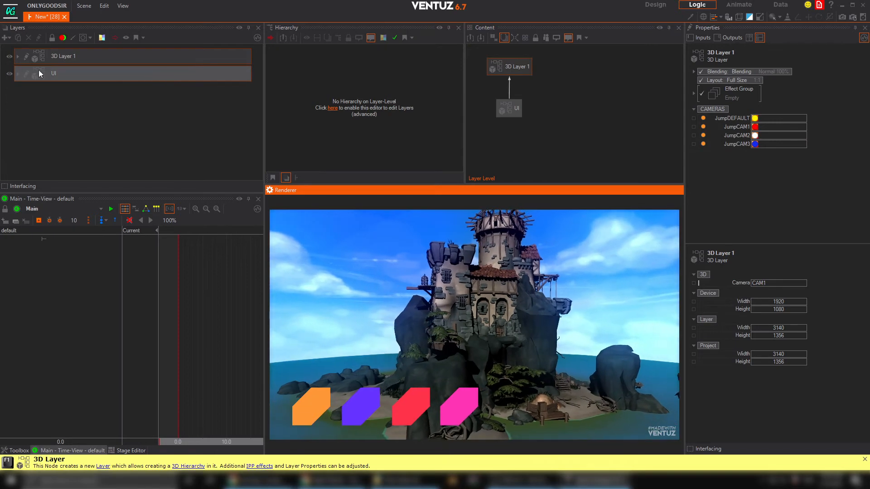
# Set the Max of CAM1's Mover to -14.8 and its Duration to 6.3 s
pyautogui.click(26, 56)
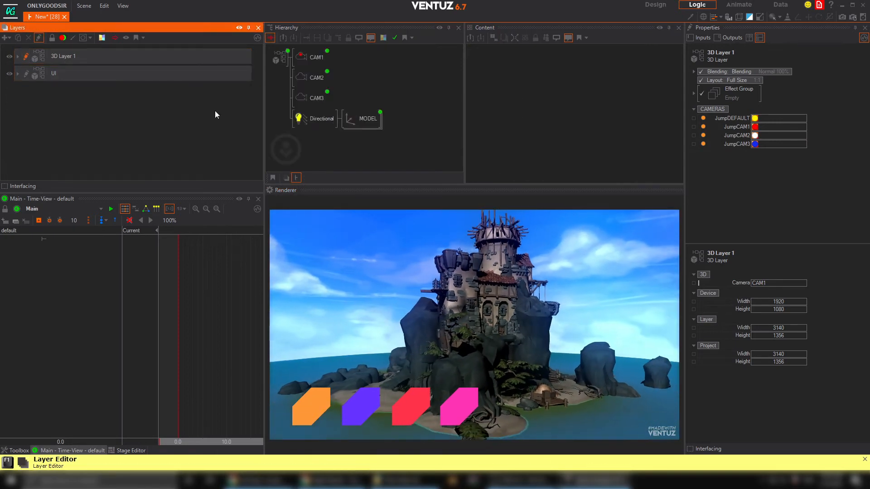
pyautogui.click(316, 55)
pyautogui.click(543, 68)
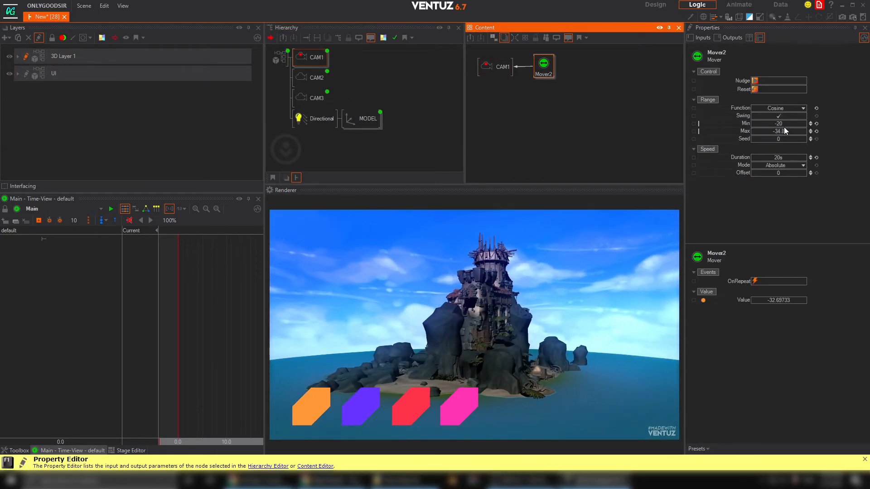
pyautogui.moveTo(784, 130); pyautogui.dragTo(751, 158)
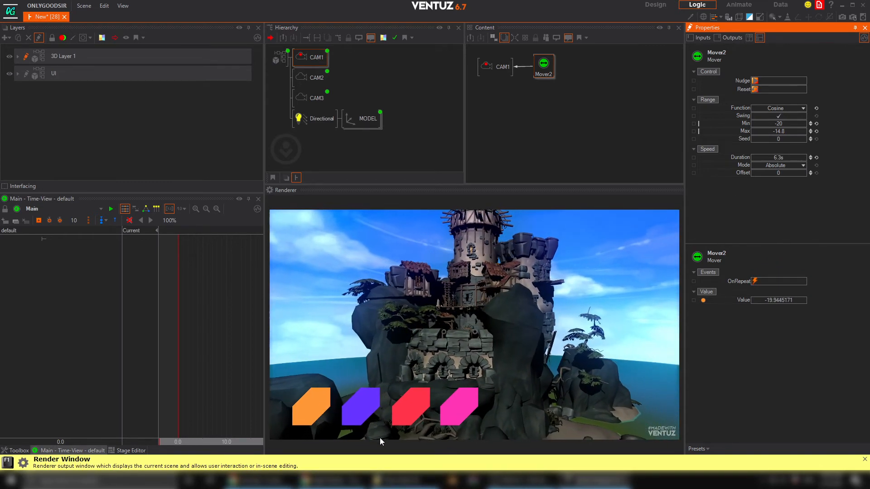
# Test the red, purple and orange touch buttons again with the adjusted CAM1 movement
pyautogui.click(416, 414)
pyautogui.click(369, 413)
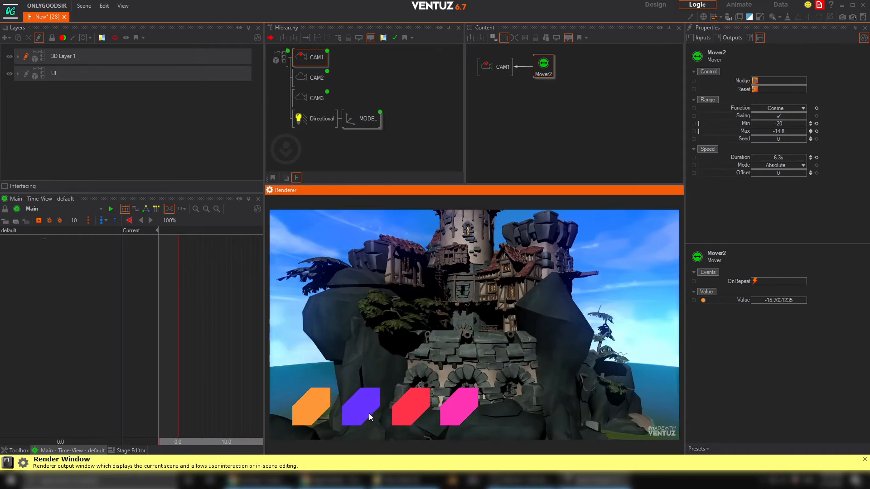
pyautogui.click(313, 407)
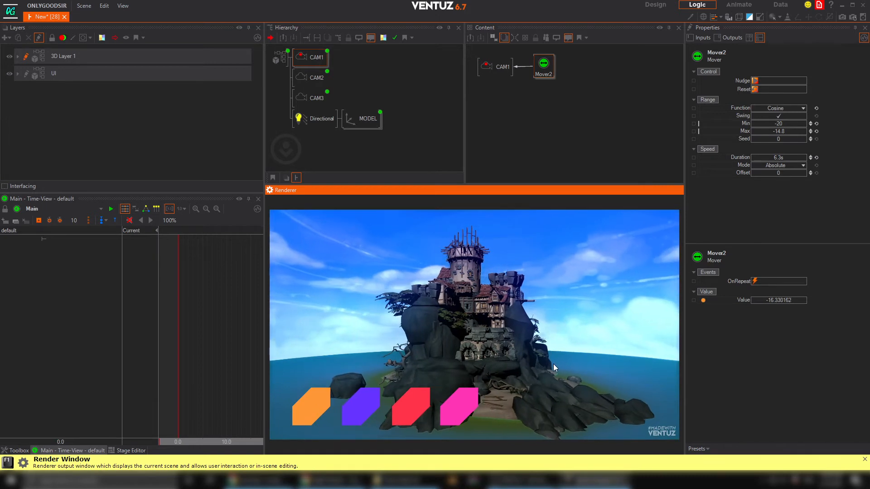
# In the UI layer, shift the Axis nodes of buttons 2, 3 and 4 together sideways so button 2 sits above button 1, with Y at -3.75
pyautogui.click(26, 71)
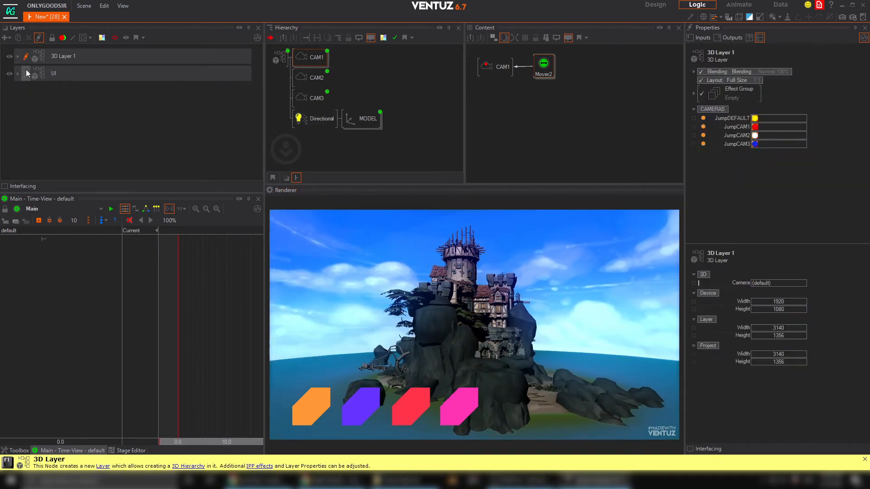
pyautogui.click(301, 77)
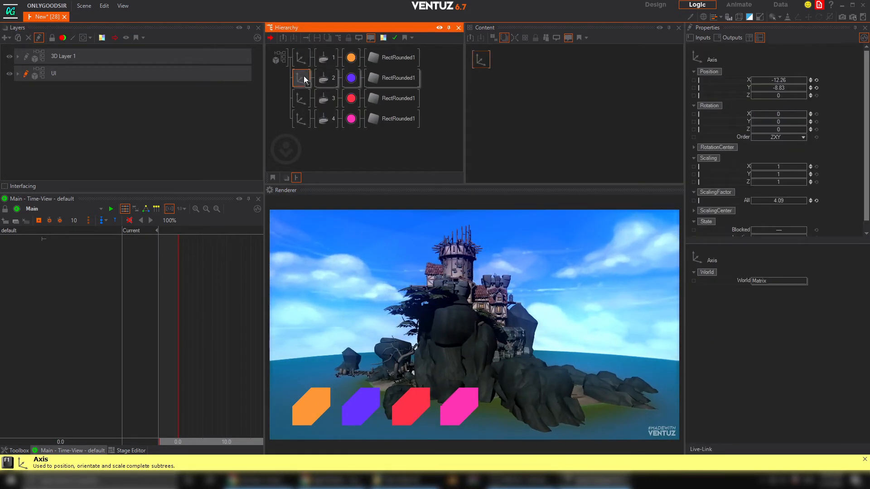
pyautogui.keyDown('shift'); pyautogui.click(303, 111); pyautogui.keyUp('shift')
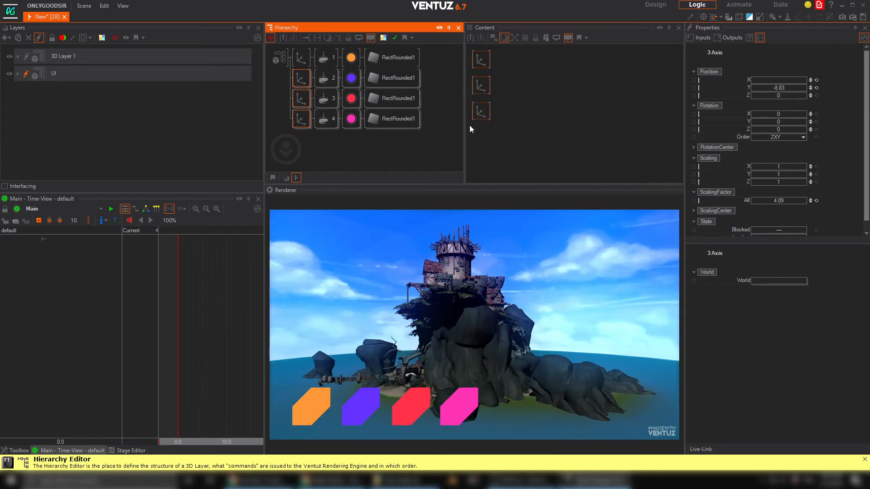
pyautogui.moveTo(770, 80)
pyautogui.mouseDown()
pyautogui.moveTo(754, 83)
pyautogui.moveTo(789, 89)
pyautogui.moveTo(780, 90)
pyautogui.mouseUp()
# Select the Axis nodes of all four buttons and reset their X position to 0
pyautogui.click(301, 98)
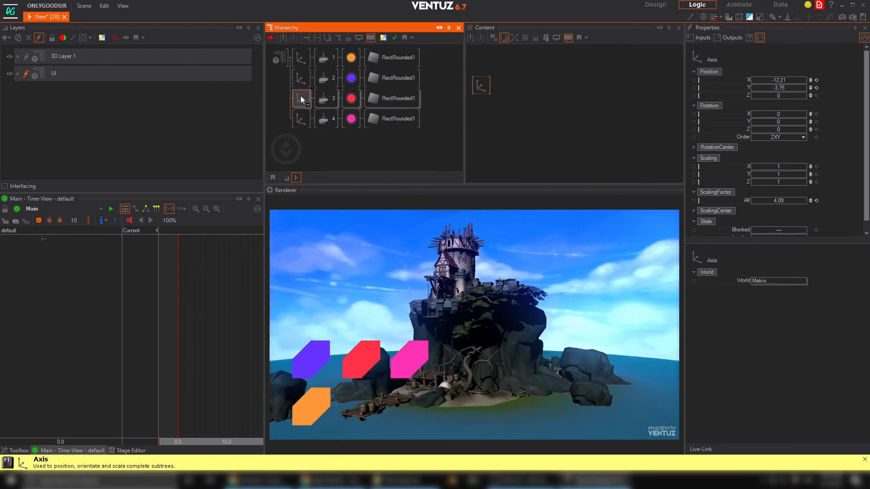
pyautogui.keyDown('ctrl'); pyautogui.click(301, 118); pyautogui.keyUp('ctrl')
pyautogui.keyDown('ctrl'); pyautogui.click(299, 77); pyautogui.keyUp('ctrl')
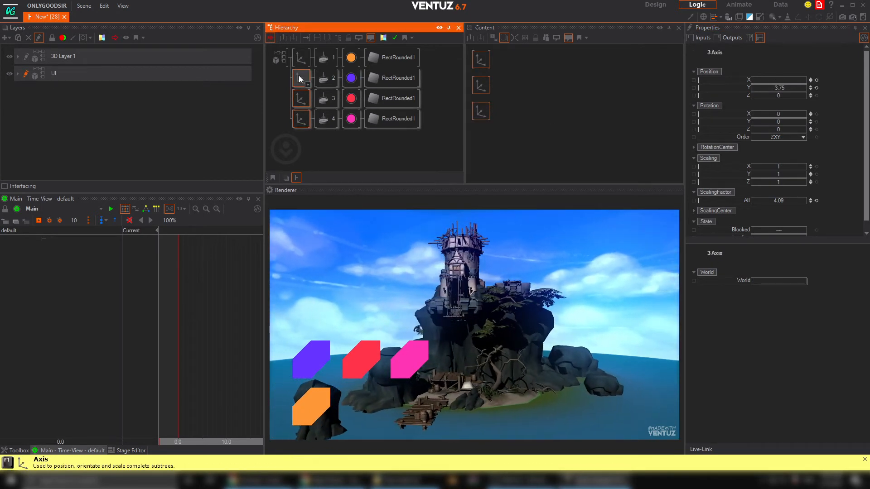
pyautogui.keyDown('ctrl'); pyautogui.click(303, 58); pyautogui.keyUp('ctrl')
pyautogui.click(817, 80)
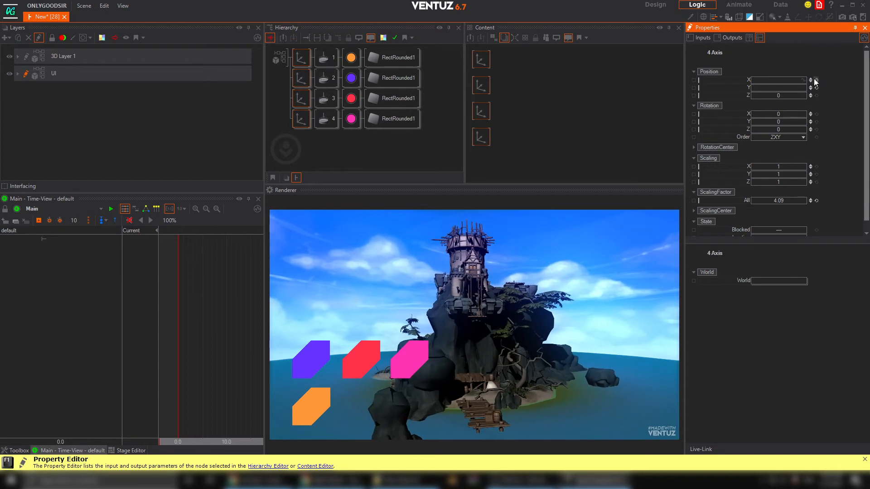
pyautogui.click(816, 80)
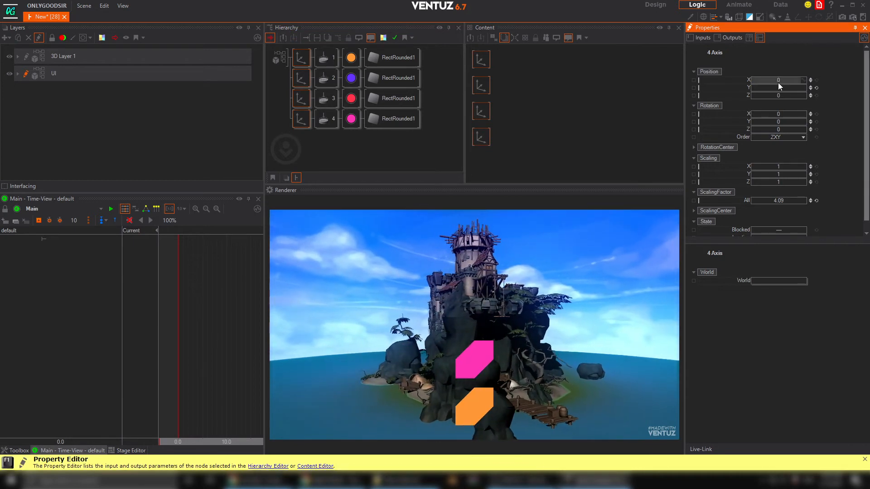
# Set the X position of all four button Axis nodes to -17.44, and set button 2's Axis to Y 2.03
pyautogui.moveTo(773, 79); pyautogui.dragTo(792, 83)
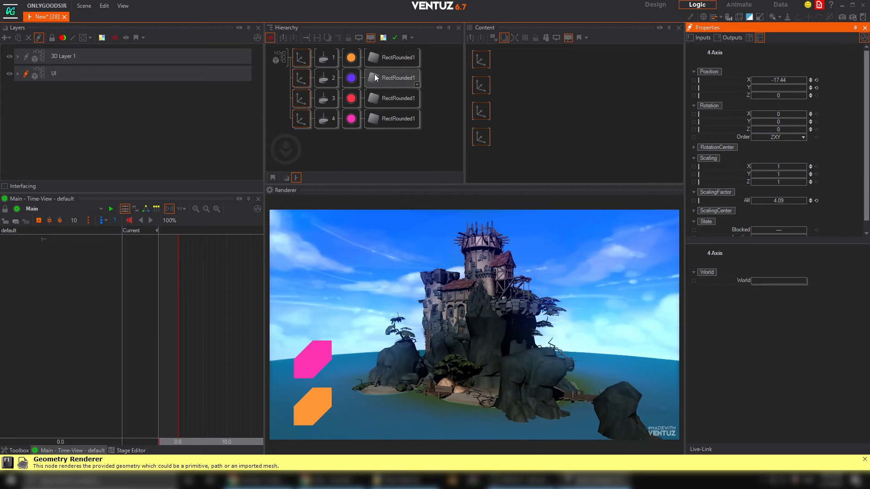
pyautogui.click(296, 94)
pyautogui.click(300, 78)
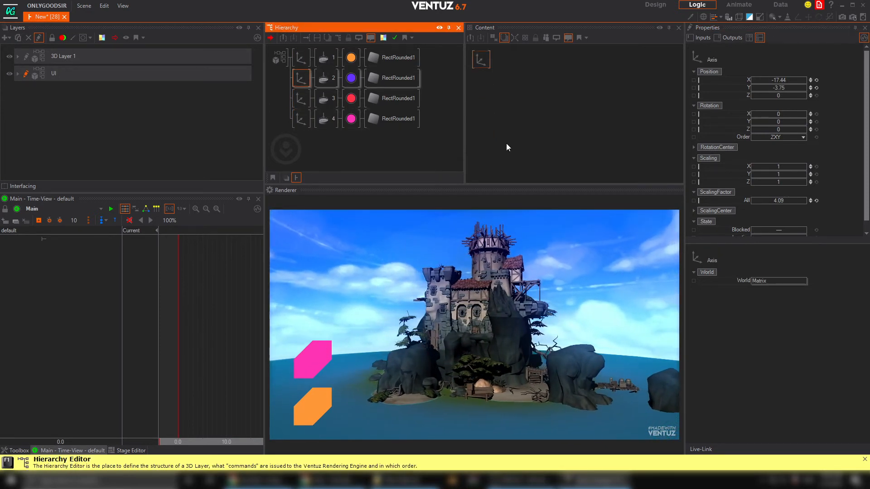
pyautogui.moveTo(783, 89); pyautogui.dragTo(802, 89)
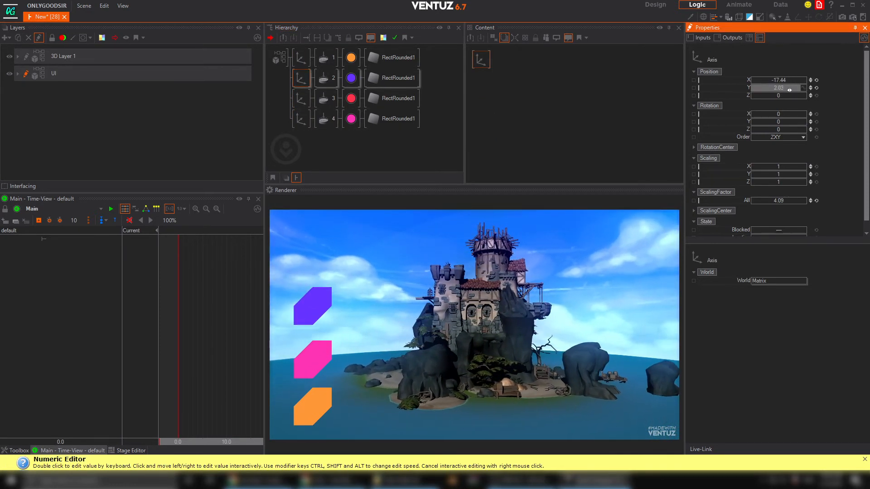
# Set the Y position of button 3's Axis to 7.48 so the red button tops the column
pyautogui.click(298, 116)
pyautogui.click(301, 98)
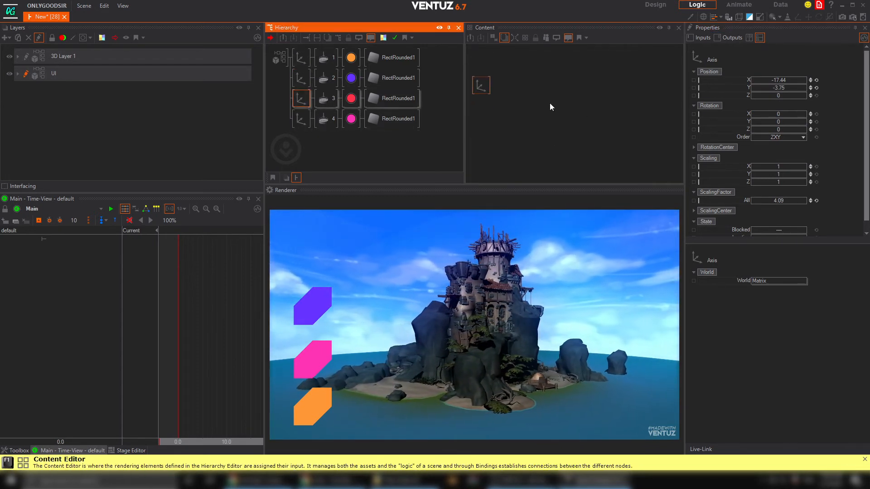
pyautogui.moveTo(780, 88); pyautogui.dragTo(817, 88)
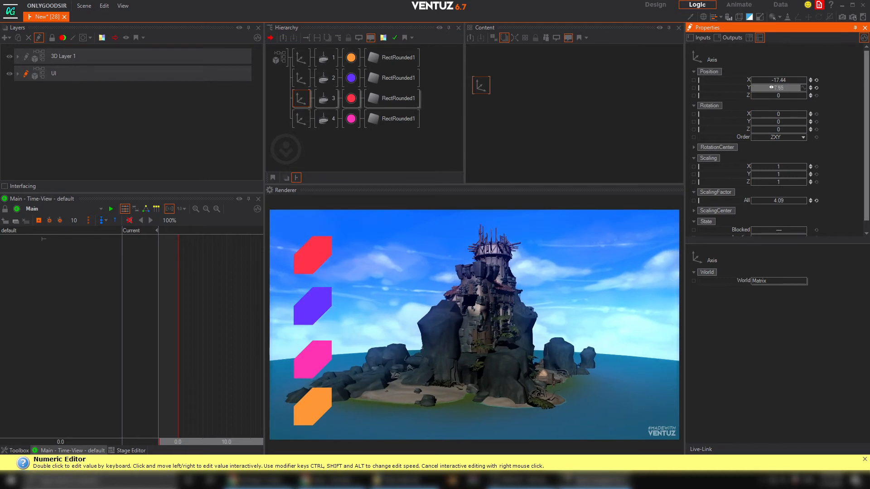
pyautogui.click(320, 252)
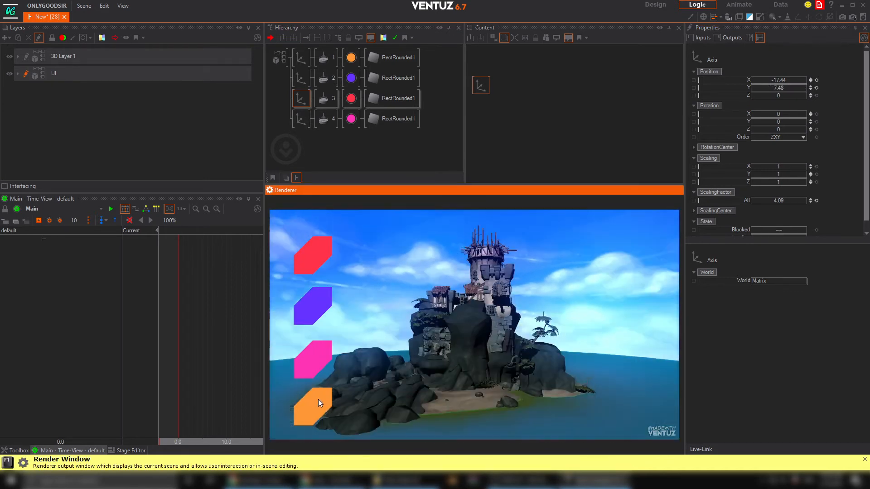
# Set the rounding tessellation of all four buttons' rounded rectangles to 9
pyautogui.click(396, 60)
pyautogui.keyDown('ctrl'); pyautogui.click(397, 78); pyautogui.keyUp('ctrl')
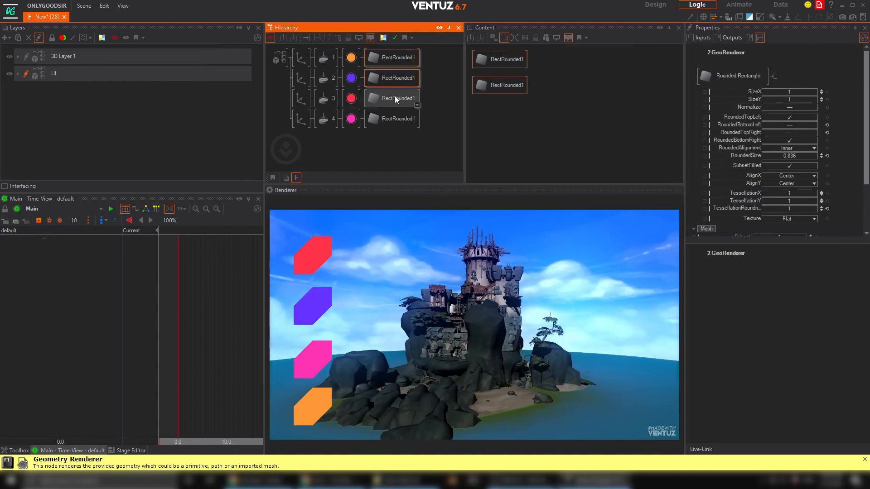
pyautogui.keyDown('ctrl'); pyautogui.click(395, 98); pyautogui.keyUp('ctrl')
pyautogui.keyDown('ctrl'); pyautogui.click(401, 117); pyautogui.keyUp('ctrl')
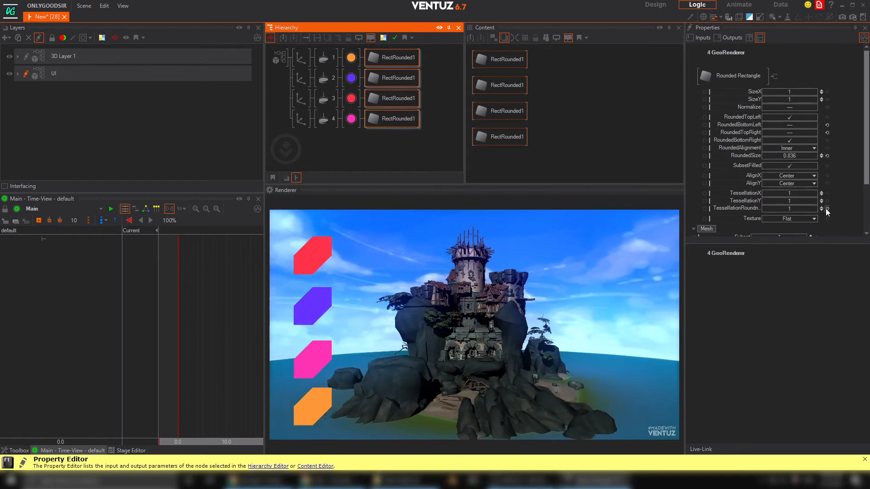
pyautogui.moveTo(822, 209); pyautogui.dragTo(813, 185)
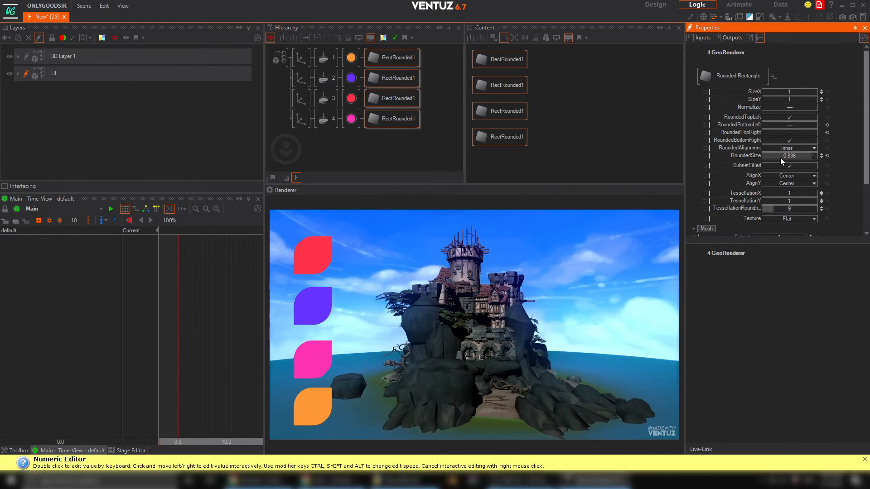
pyautogui.click(311, 287)
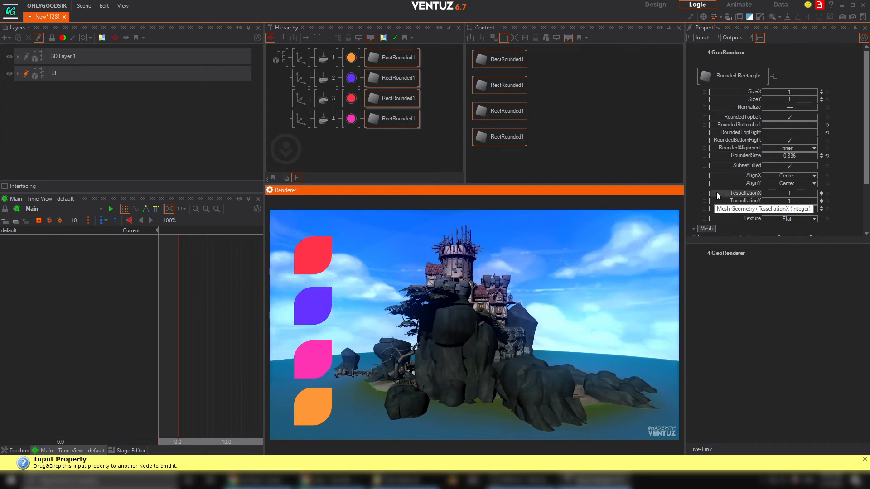
# Turn the four buttons into circles by setting RoundedSize to 0.978 and enabling RoundedTopRight and RoundedBottomLeft
pyautogui.moveTo(793, 156); pyautogui.dragTo(801, 153)
pyautogui.click(798, 131)
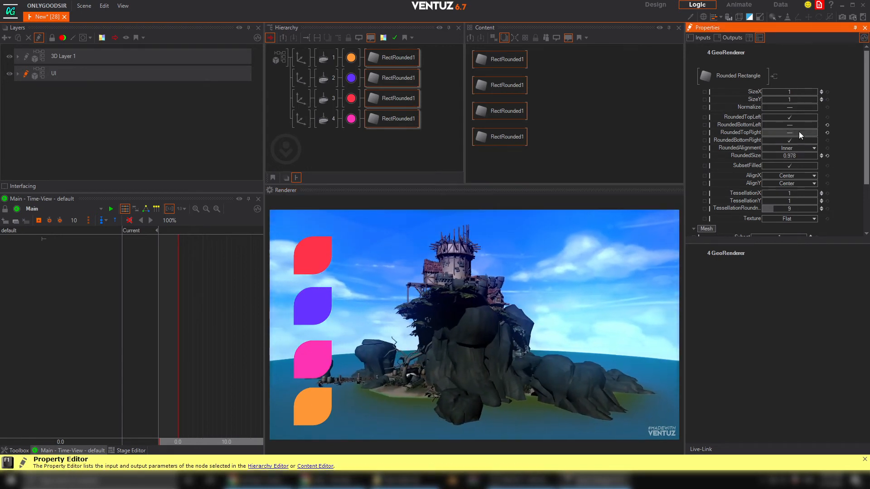
pyautogui.click(795, 124)
pyautogui.click(306, 277)
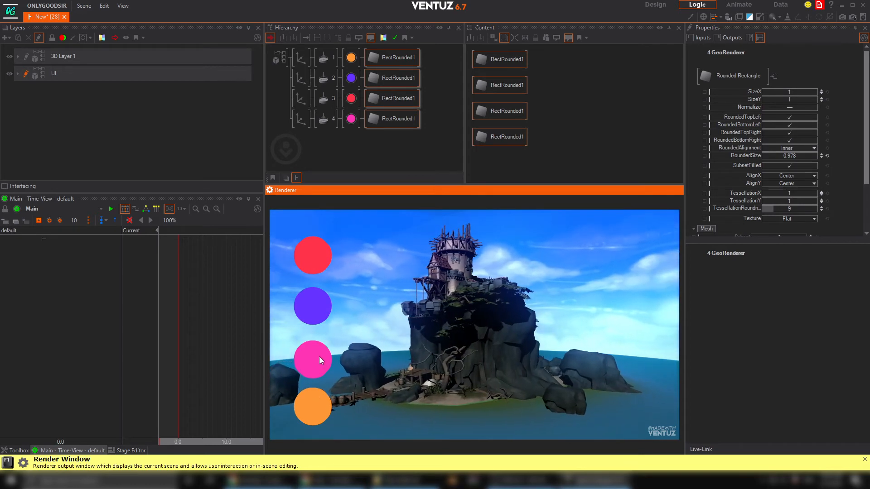
# Test the camera switching with the red, purple and orange circular buttons in the render view
pyautogui.click(381, 150)
pyautogui.click(317, 255)
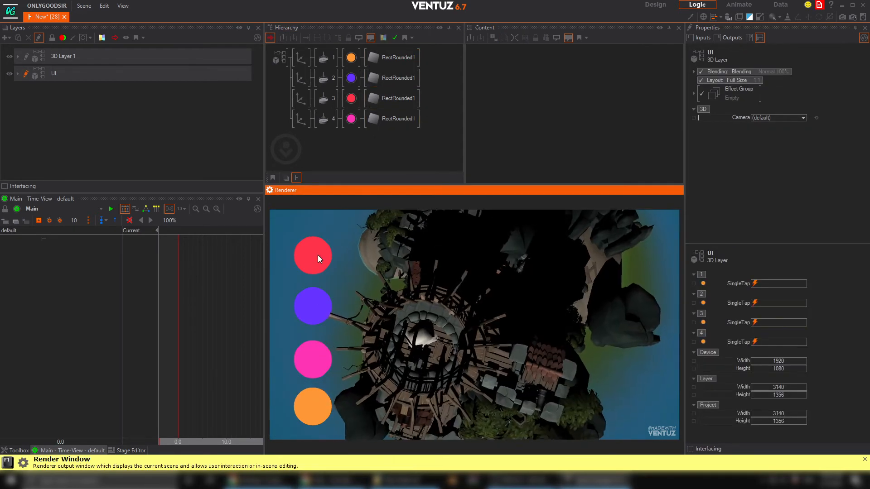
pyautogui.click(317, 308)
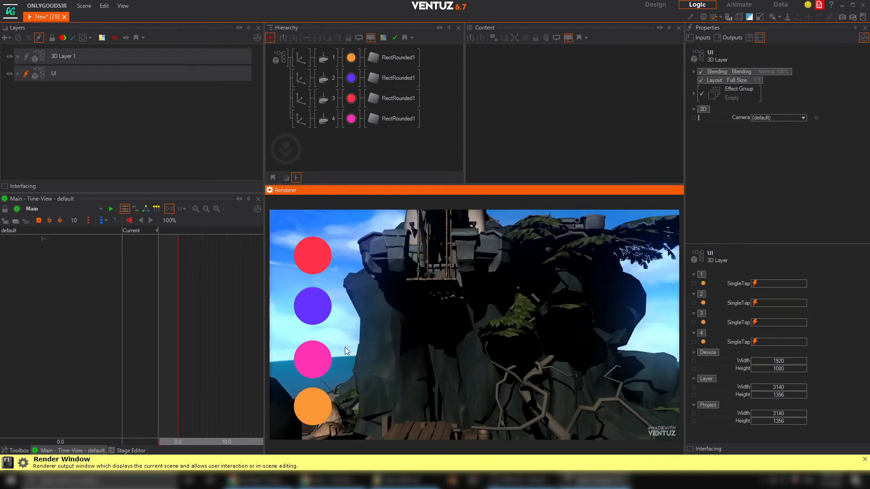
pyautogui.click(314, 410)
# Add a Glare effect to the Effect Group of 3D Layer 1 and set its Diameter to 63.7
pyautogui.click(27, 56)
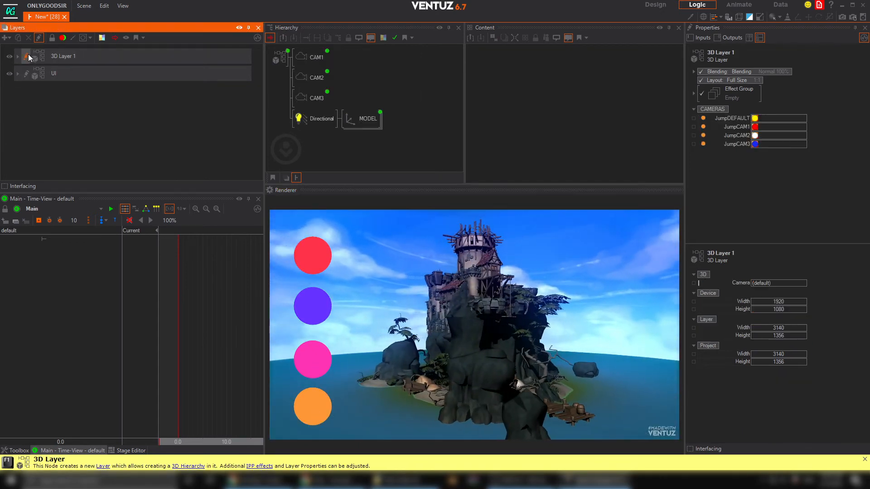
pyautogui.click(278, 58)
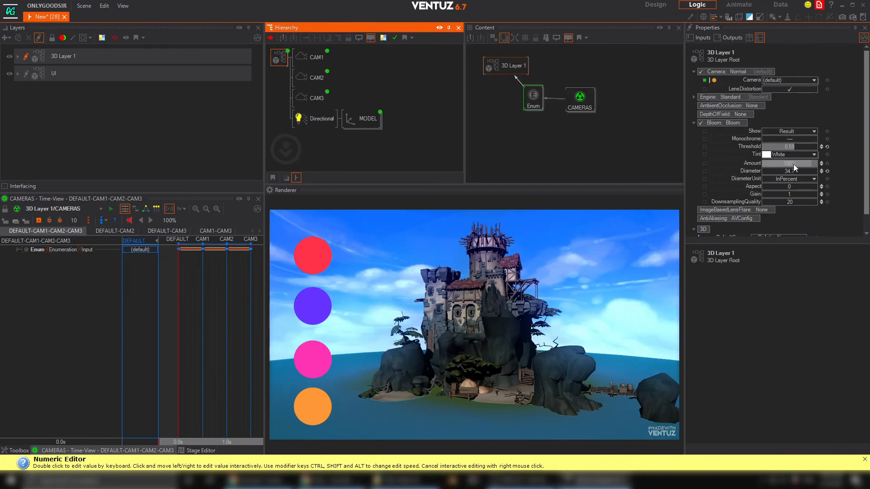
pyautogui.click(18, 57)
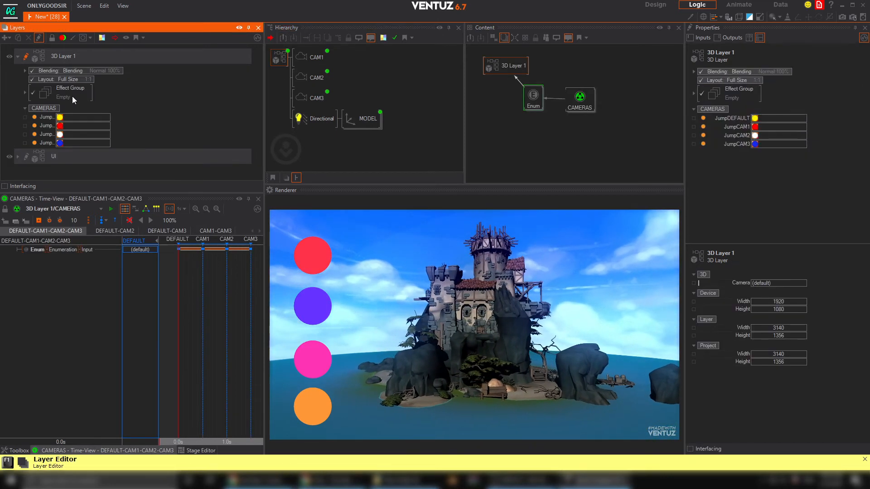
pyautogui.click(24, 94)
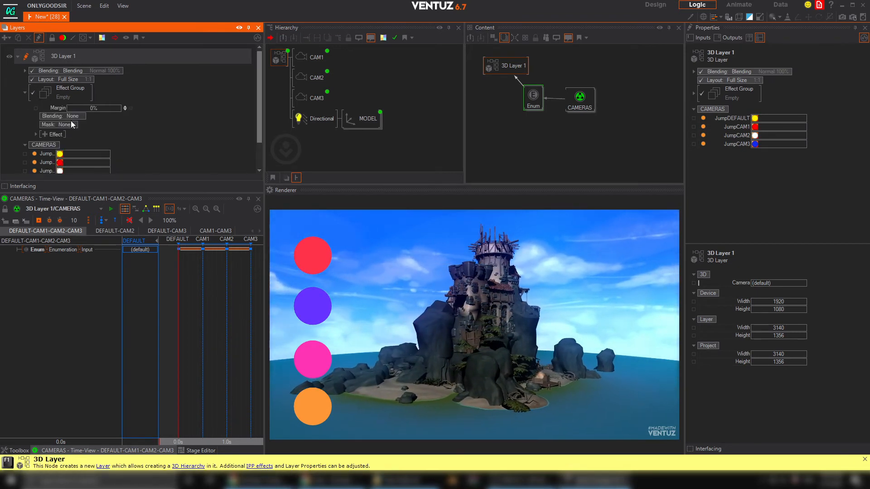
pyautogui.click(46, 135)
pyautogui.click(84, 177)
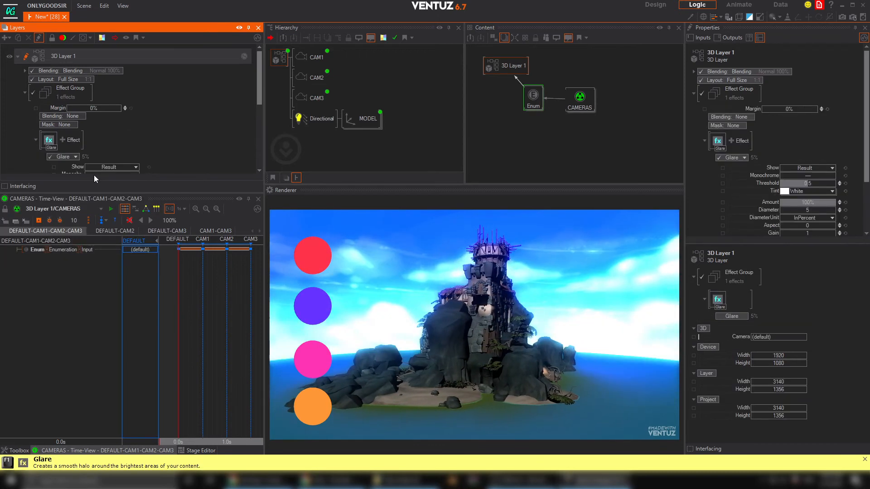
pyautogui.scroll(-3, 170, 137)
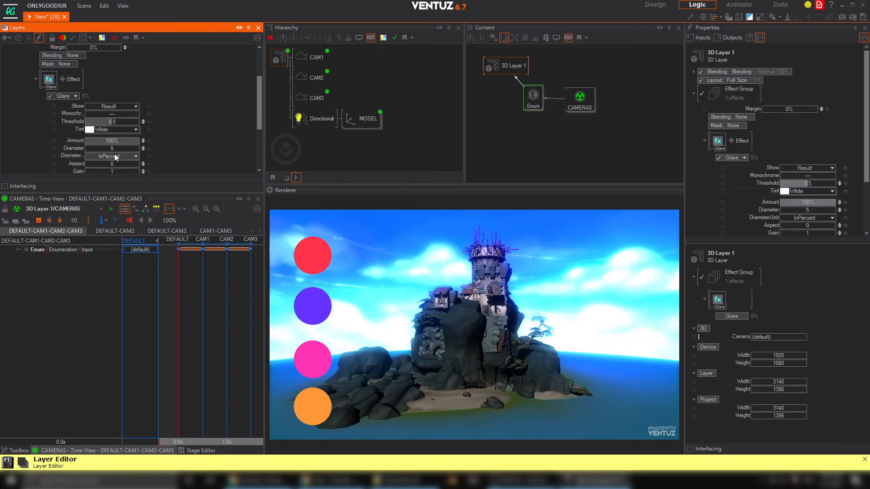
pyautogui.moveTo(113, 148); pyautogui.dragTo(139, 147)
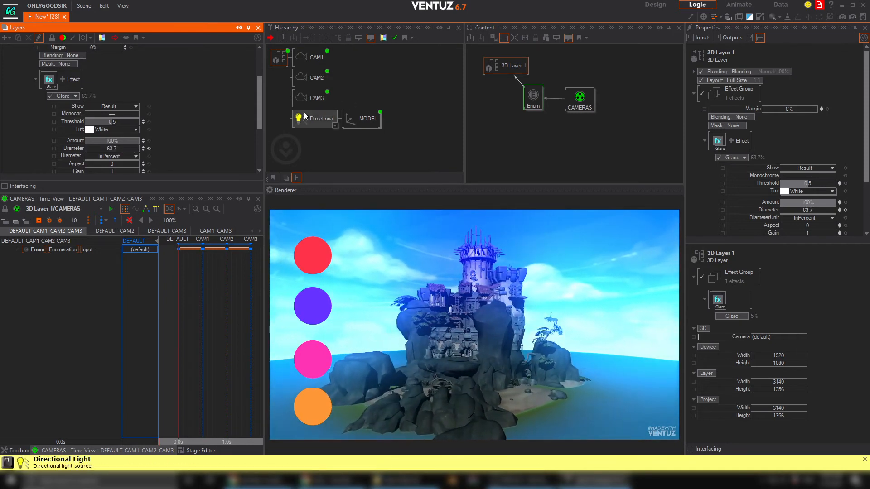
# Adjust the Directional light to Pitch 48 and Yaw 13, and check the lighting from the different camera buttons
pyautogui.click(317, 119)
pyautogui.moveTo(776, 134); pyautogui.dragTo(785, 121)
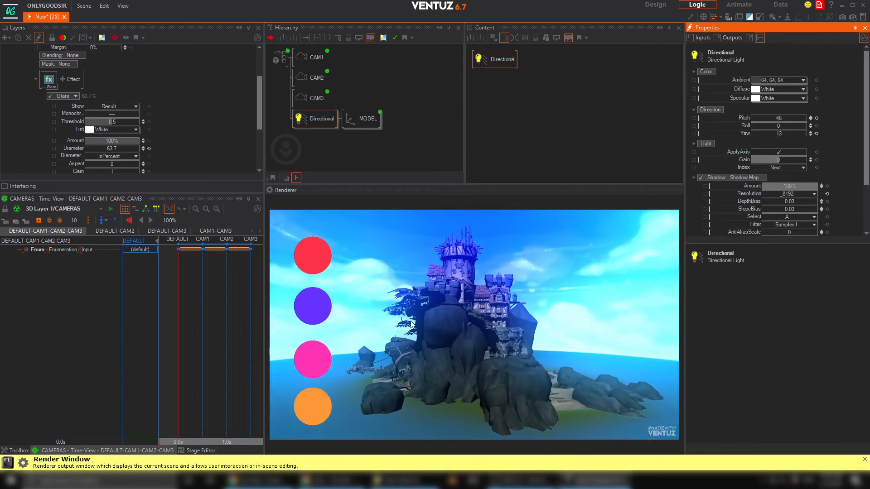
pyautogui.click(306, 398)
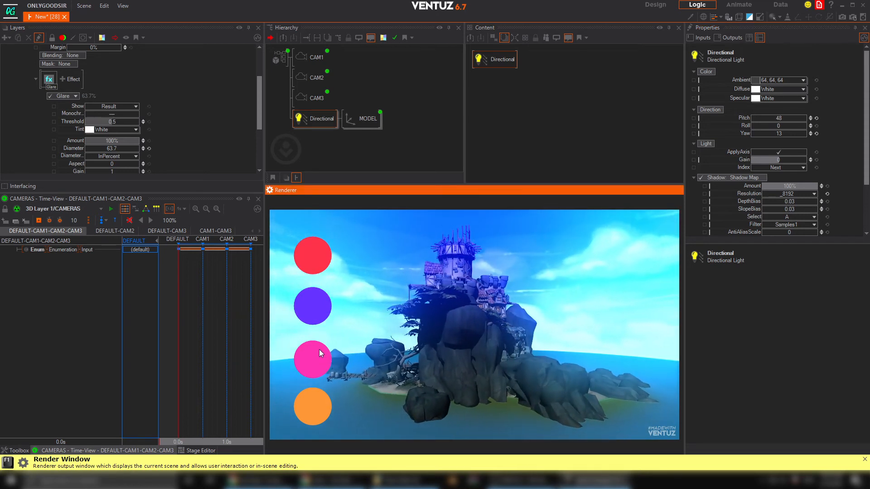
pyautogui.click(319, 249)
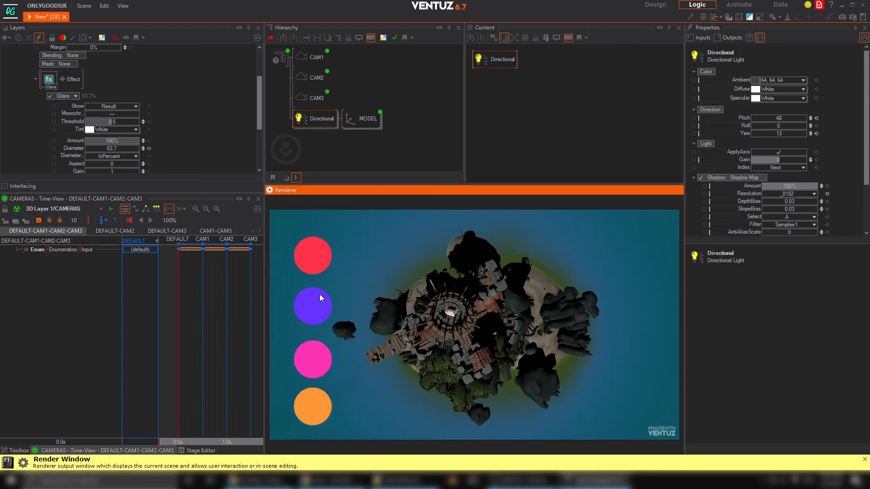
pyautogui.click(319, 311)
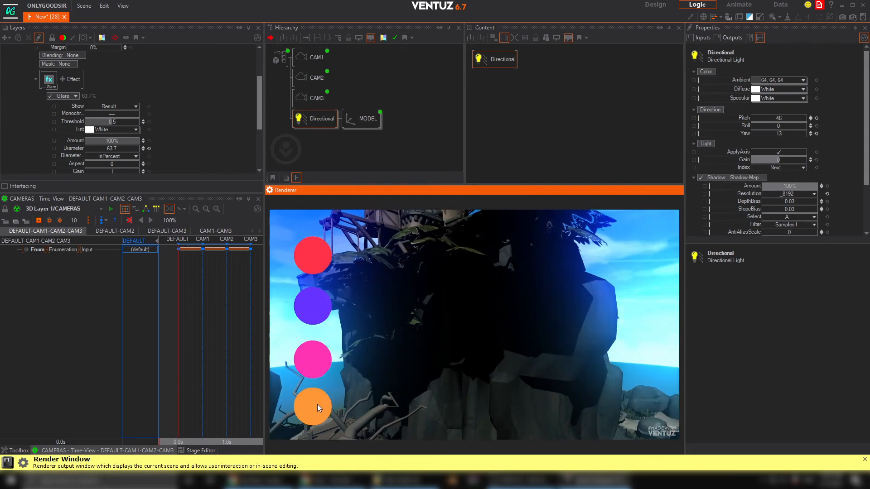
pyautogui.click(322, 353)
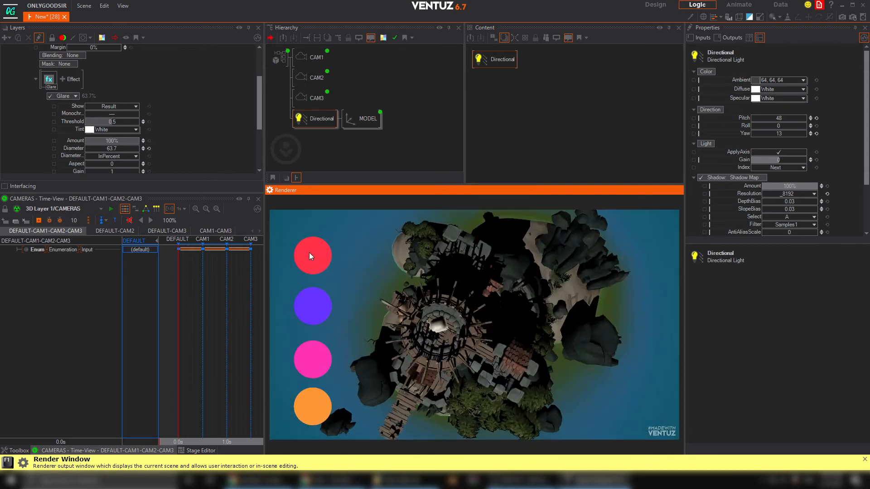
pyautogui.click(309, 252)
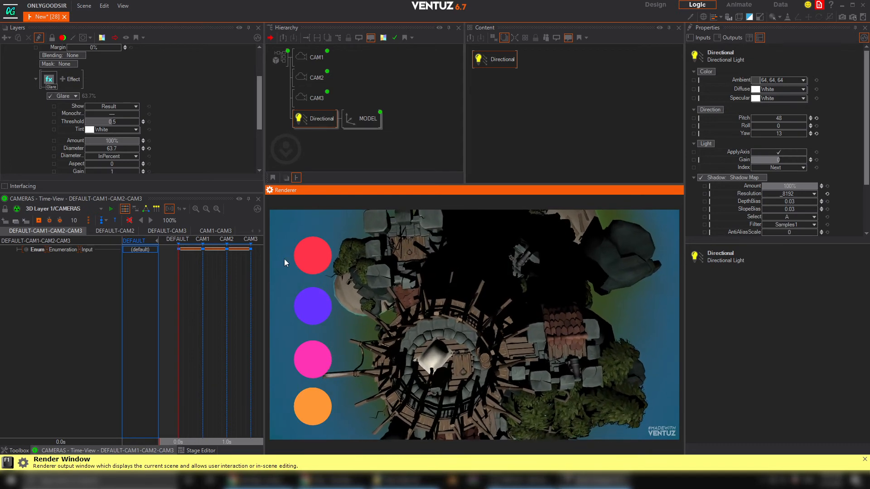
# Bind the Directional light's Pitch, Roll and Yaw to the CAMERAS animation
pyautogui.click(278, 58)
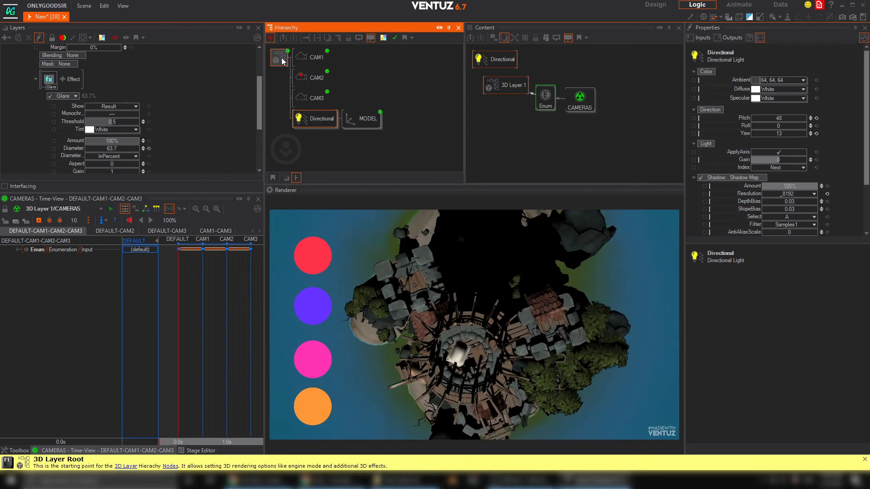
pyautogui.moveTo(504, 58); pyautogui.dragTo(602, 56)
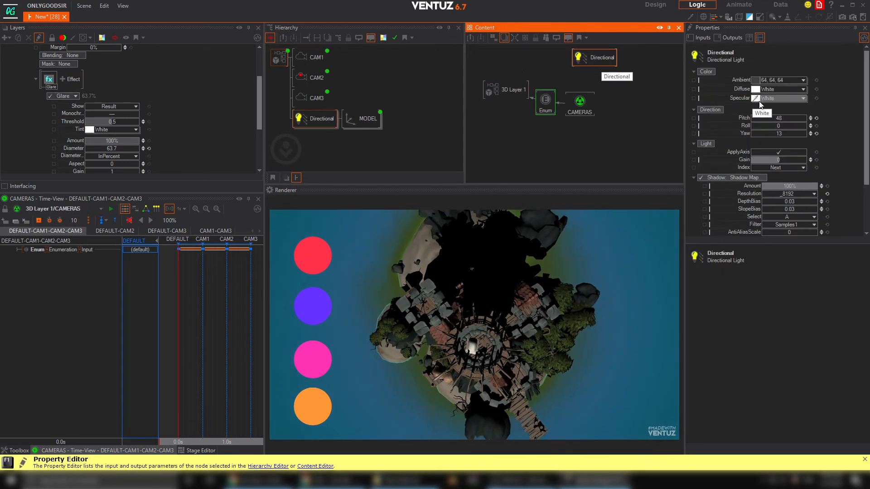
pyautogui.click(735, 117)
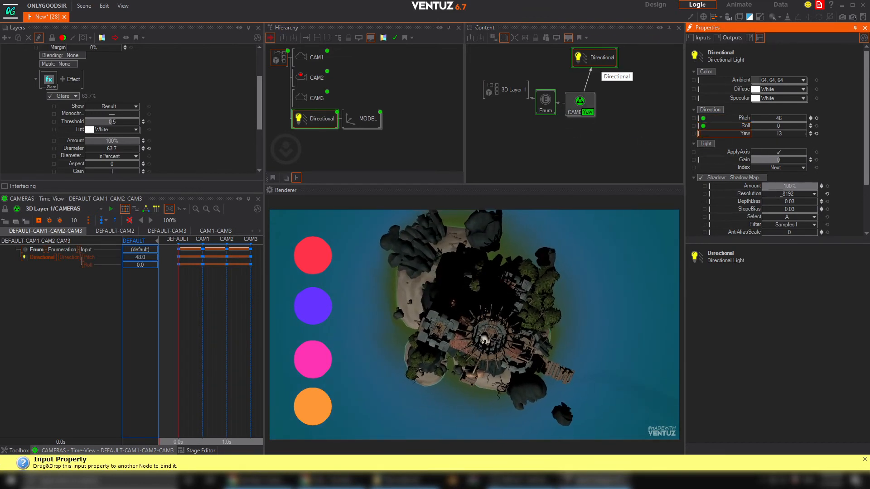
# At the DEFAULT state of the CAMERAS animation, set the Directional light's Yaw to -52.9
pyautogui.click(191, 317)
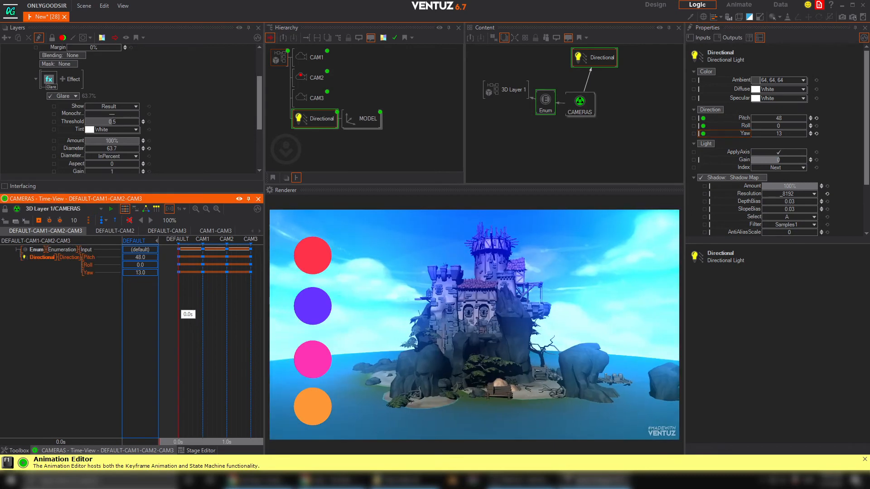
pyautogui.moveTo(188, 313); pyautogui.dragTo(179, 317)
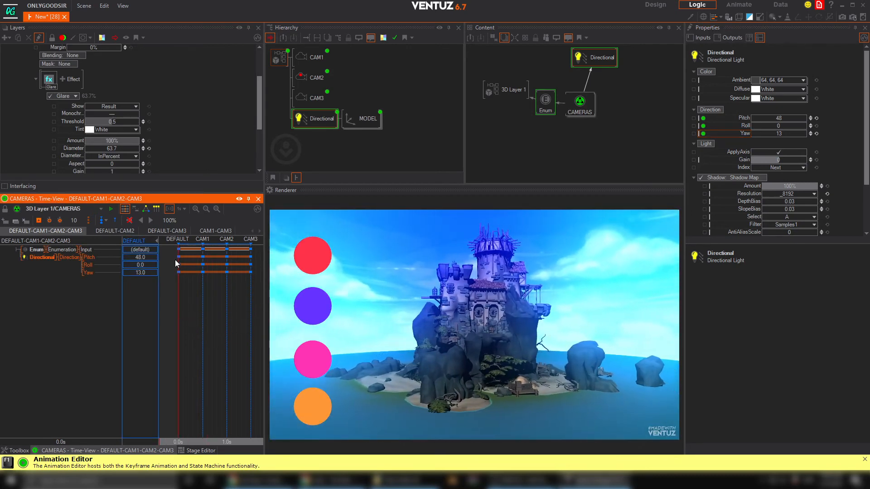
pyautogui.moveTo(137, 274); pyautogui.dragTo(158, 271)
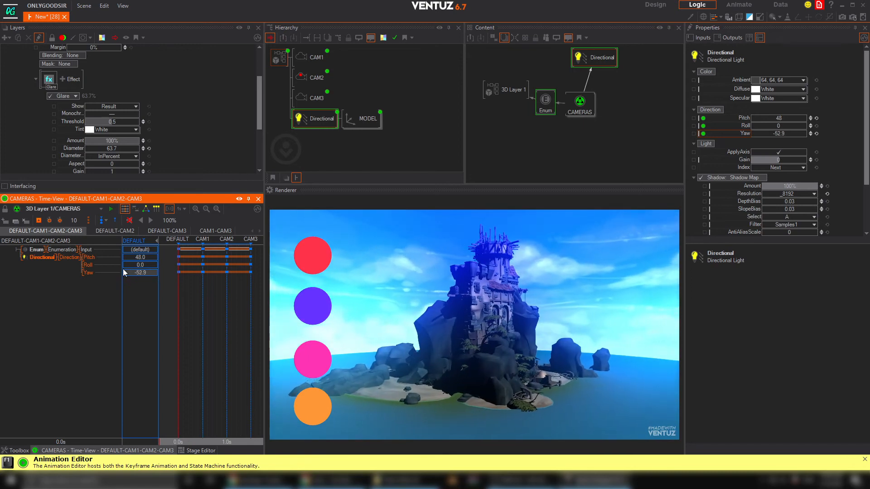
# Check the CAM1 state's lighting, and set the Directional light's Pitch to 95.2 at the CAM2 state
pyautogui.click(203, 308)
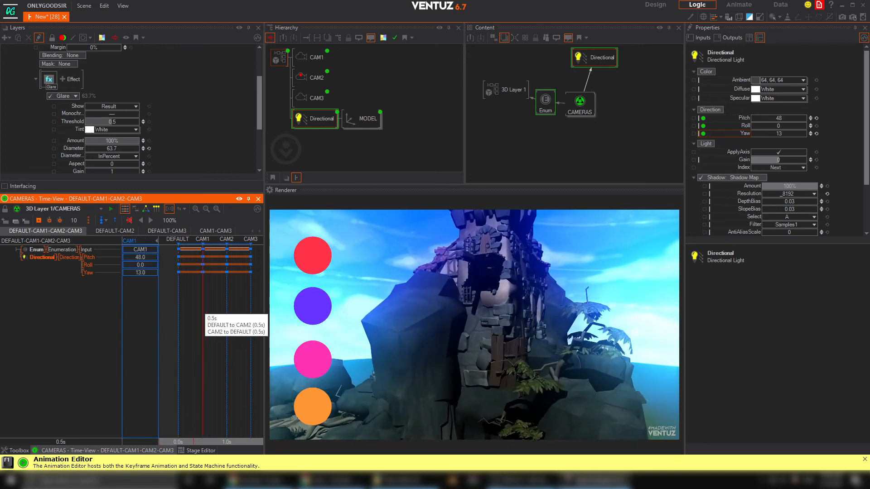
pyautogui.moveTo(221, 314); pyautogui.dragTo(232, 290)
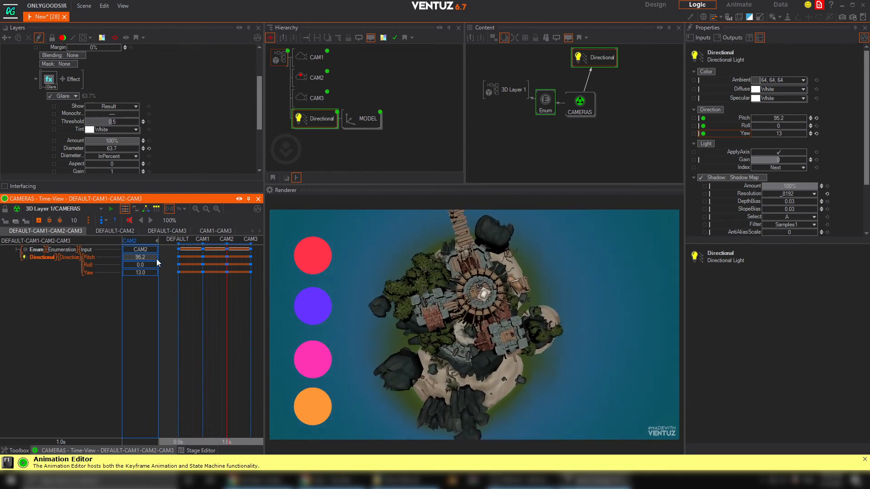
# Return the CAMERAS animation to the DEFAULT state and check the castle's lighting from each camera with the round touch buttons
pyautogui.click(207, 323)
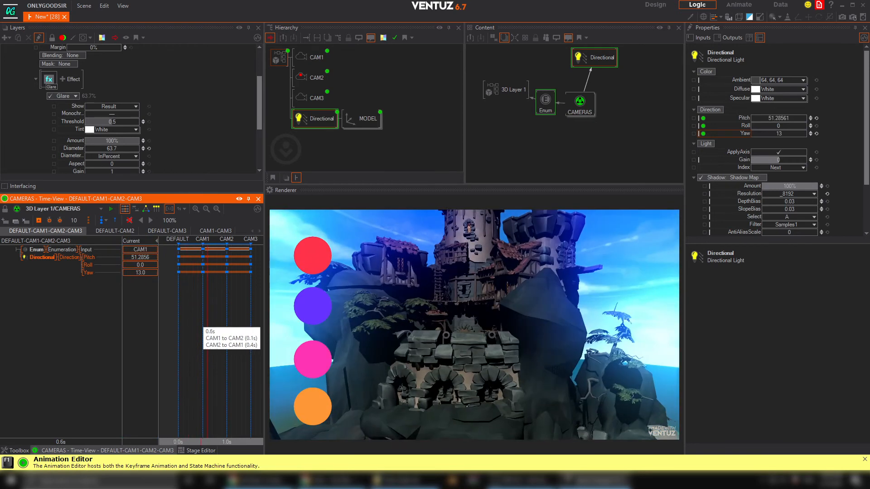
pyautogui.click(179, 322)
pyautogui.moveTo(179, 324); pyautogui.dragTo(178, 341)
pyautogui.click(298, 264)
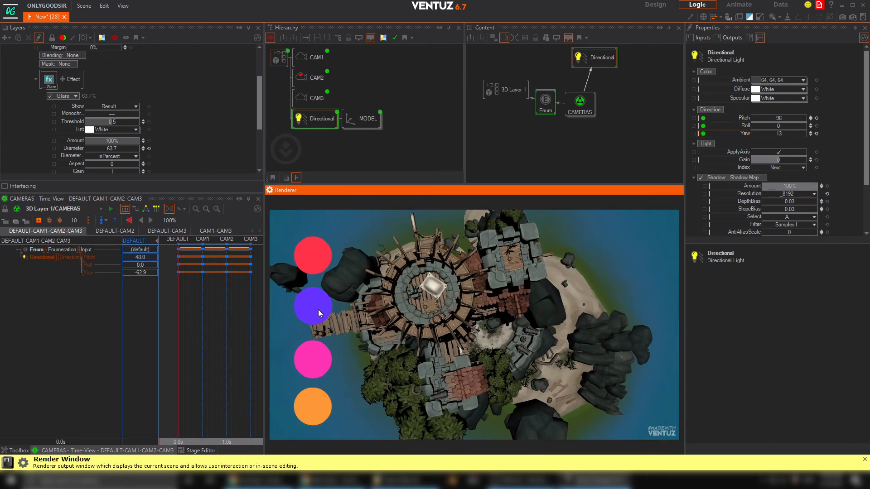
pyautogui.click(318, 309)
pyautogui.click(319, 358)
pyautogui.click(325, 393)
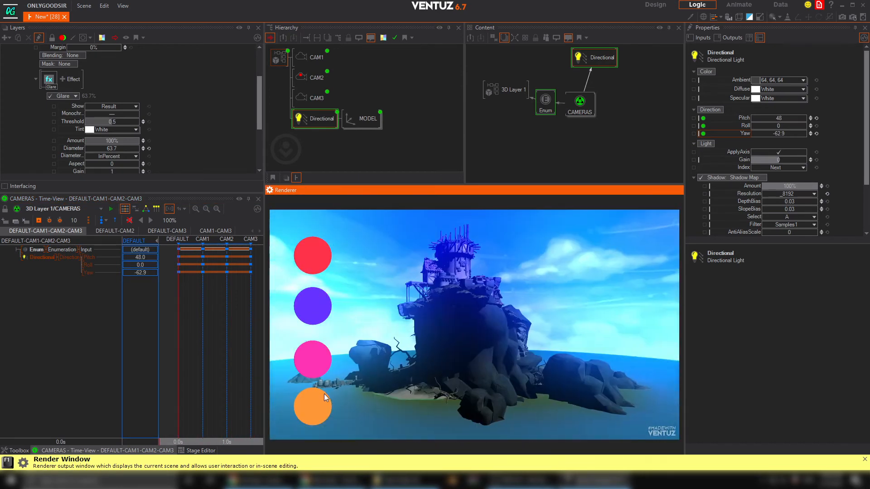
pyautogui.click(318, 309)
pyautogui.click(313, 271)
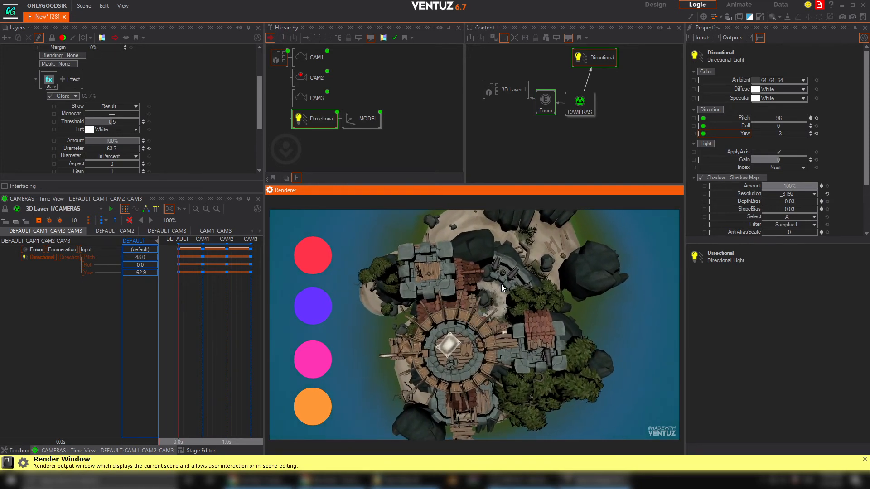
pyautogui.click(323, 316)
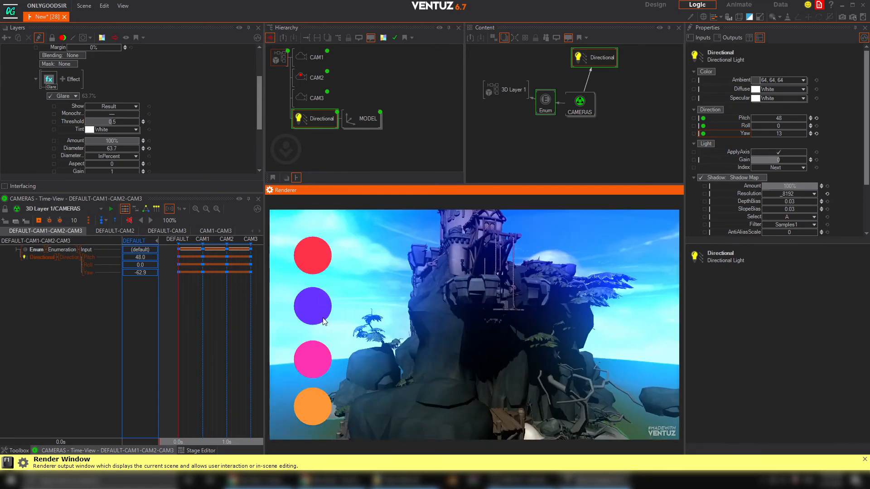
pyautogui.click(319, 356)
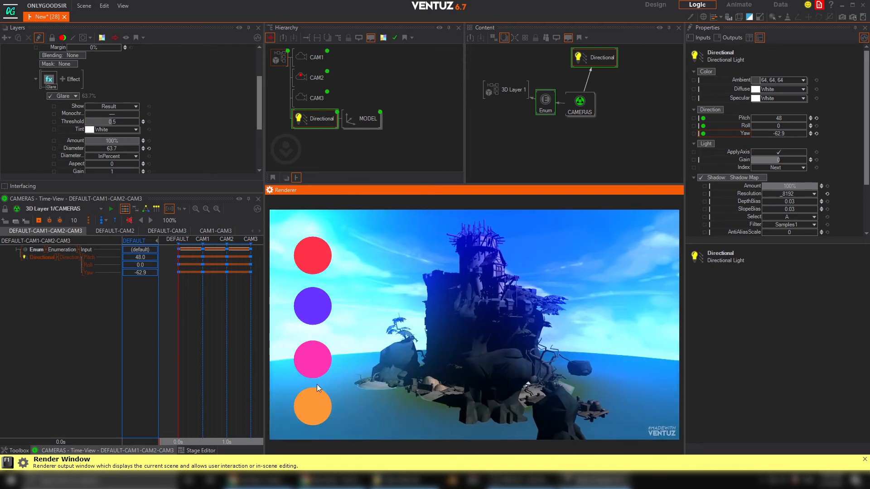
pyautogui.click(314, 313)
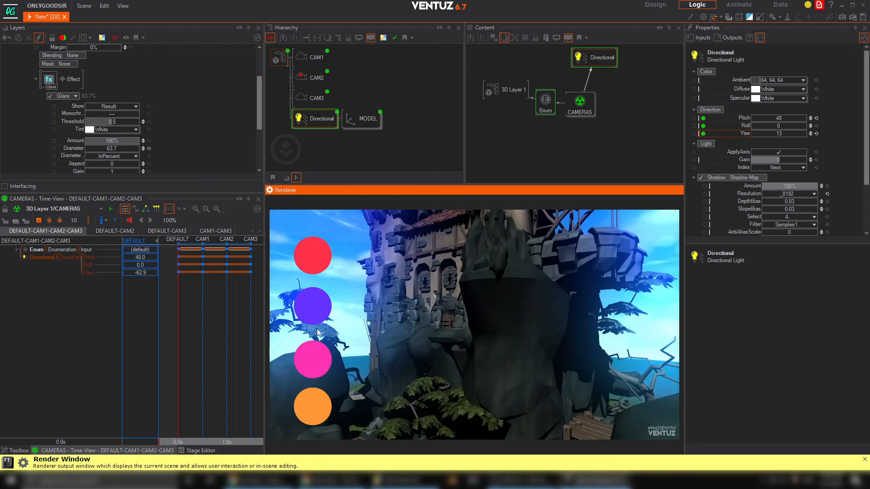
pyautogui.click(314, 262)
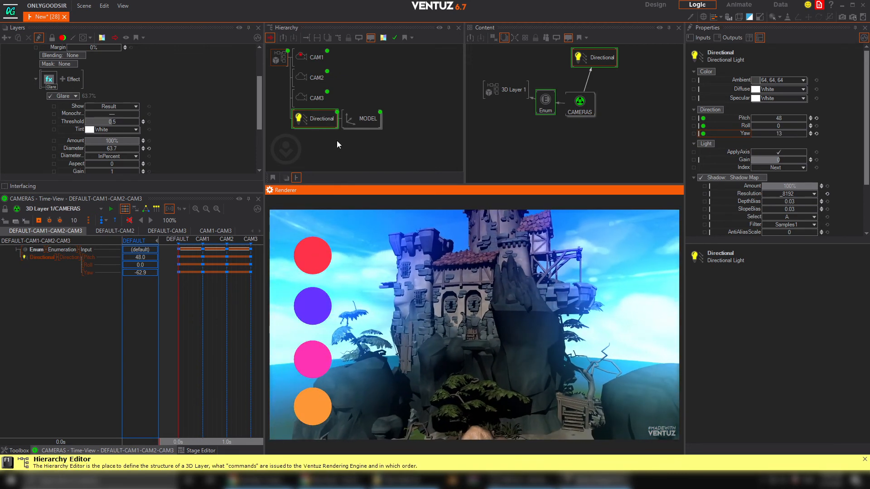
# Switch the CAM1 camera's projection from Field of View to Orthogonal and set its Width to 15.1
pyautogui.click(28, 52)
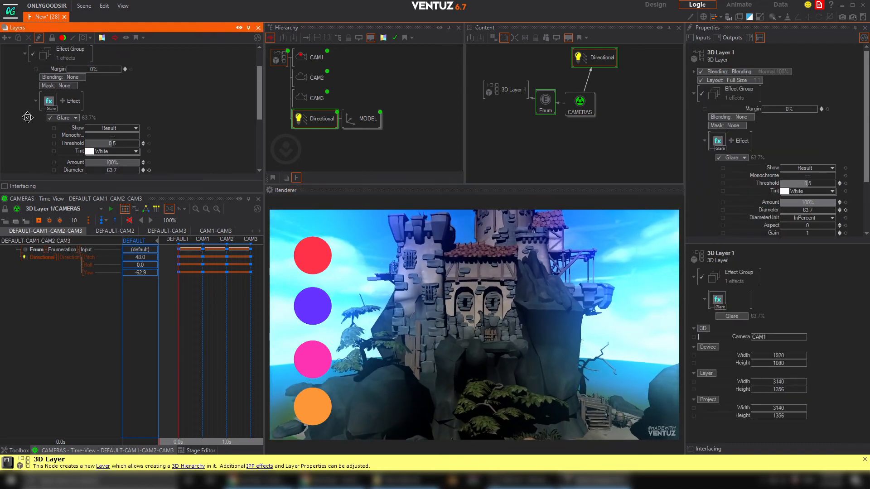
pyautogui.scroll(3, 14, 82)
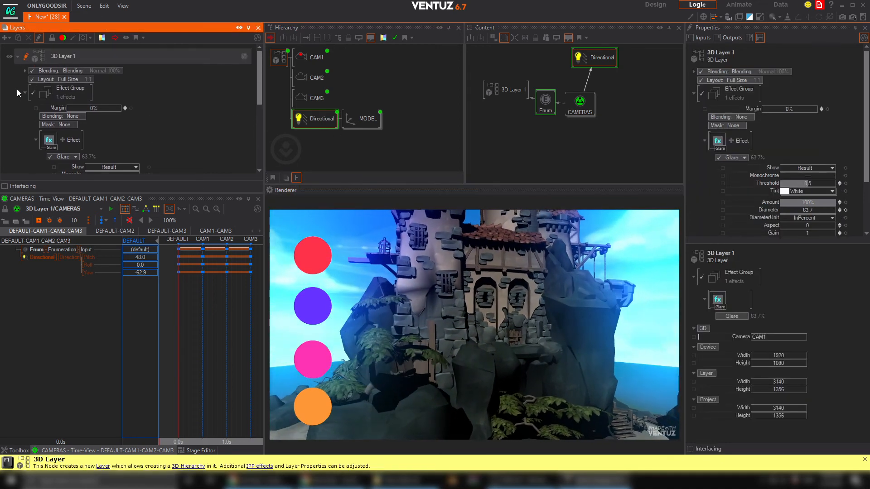
pyautogui.click(313, 62)
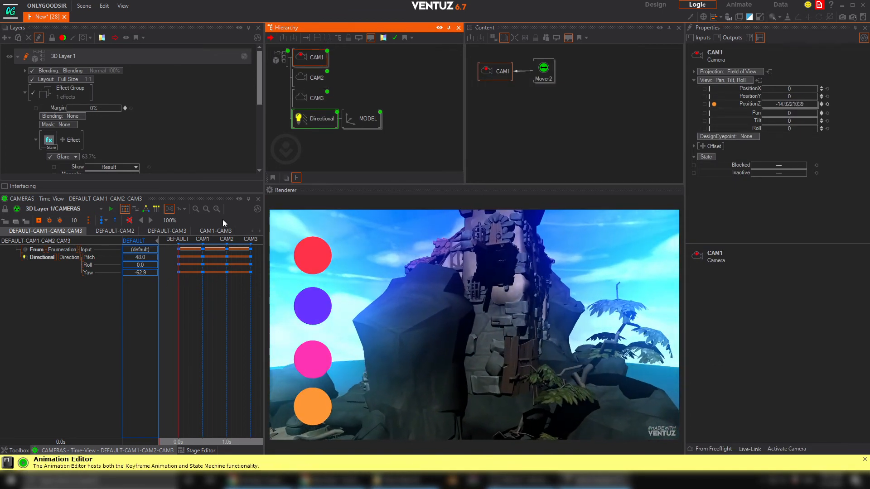
pyautogui.click(316, 256)
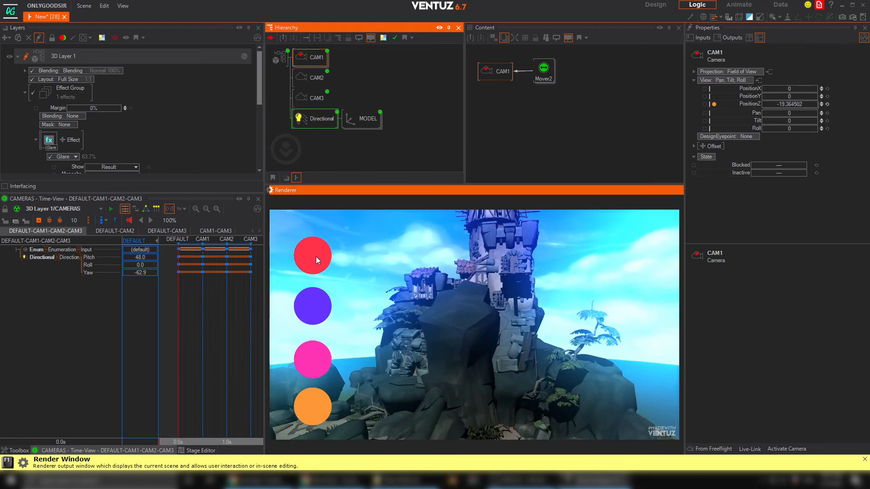
pyautogui.click(202, 309)
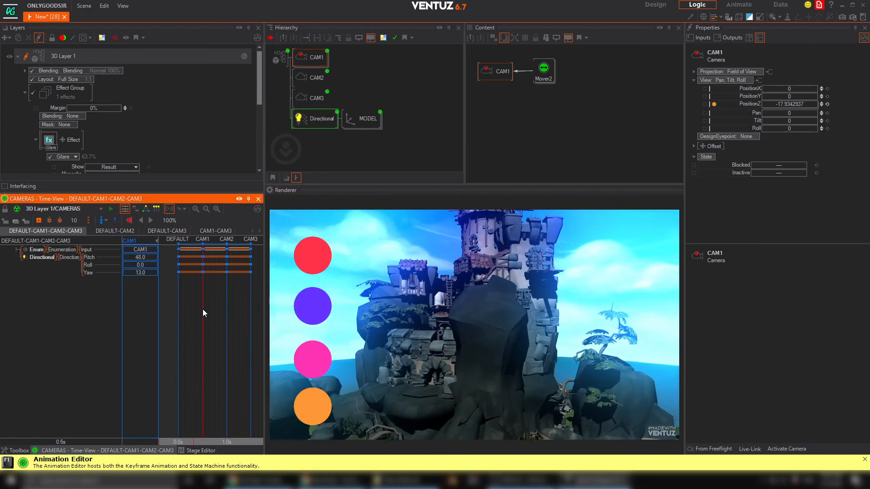
pyautogui.click(312, 58)
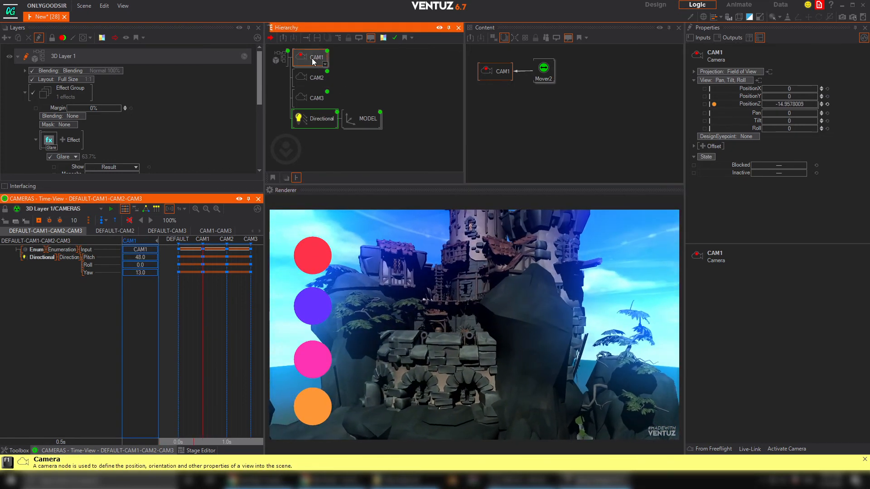
pyautogui.click(743, 71)
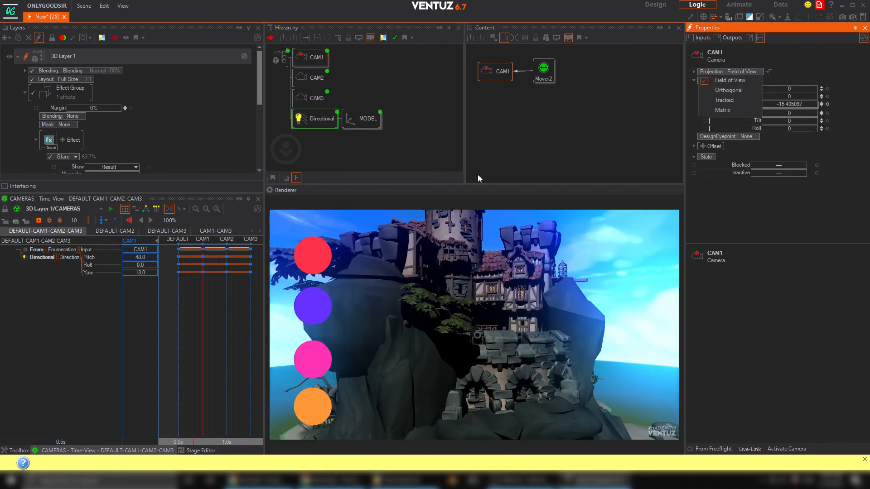
pyautogui.click(741, 92)
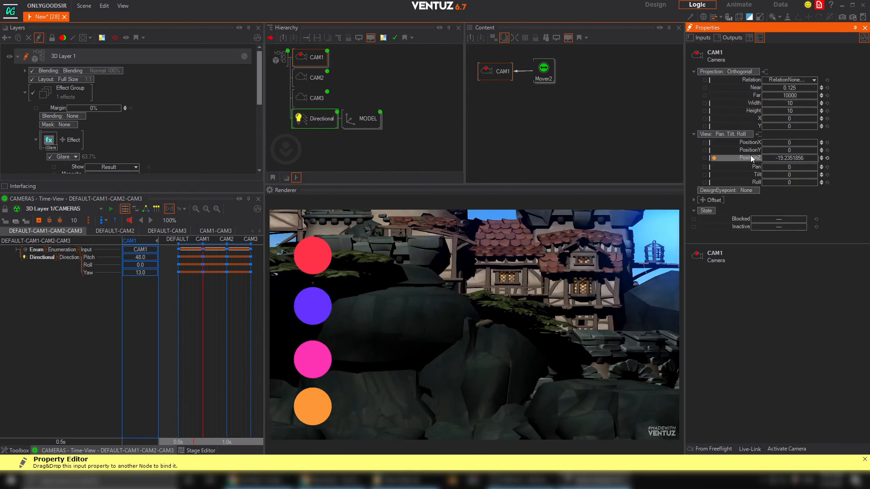
pyautogui.moveTo(789, 103); pyautogui.dragTo(809, 101)
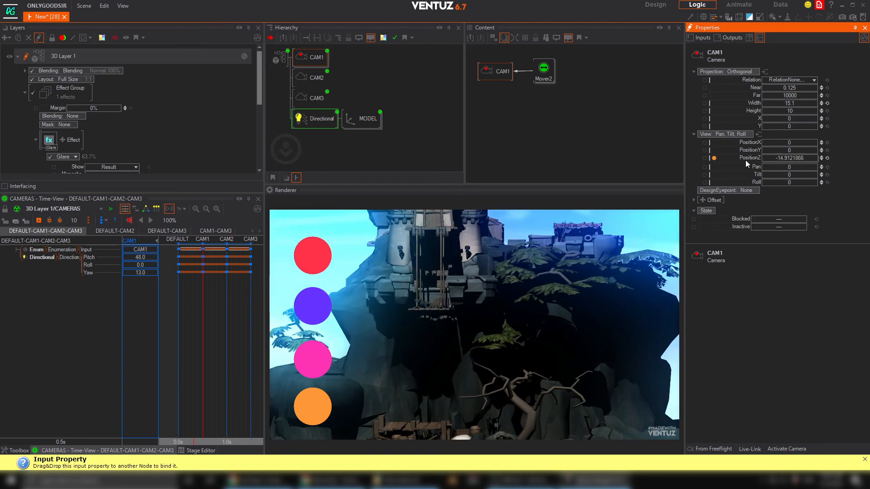
# Remove the Mover2 binding to CAM1's PositionZ and delete the Mover2 node
pyautogui.moveTo(544, 76); pyautogui.dragTo(544, 81)
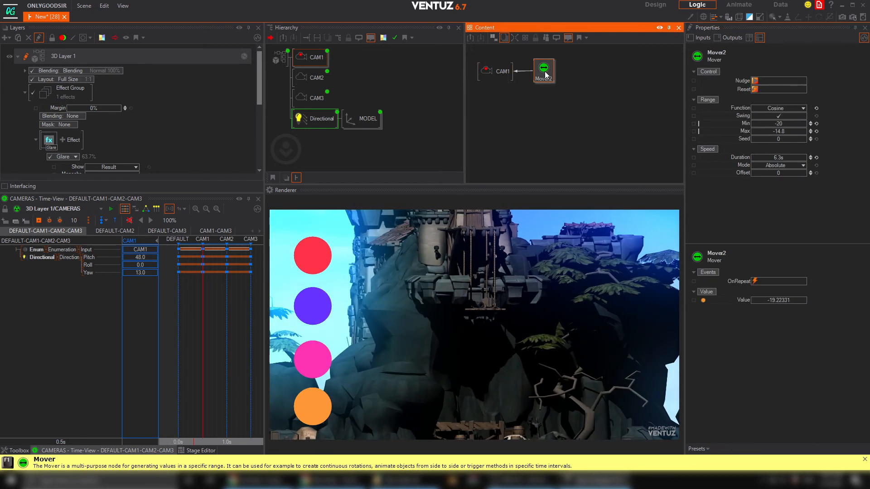
pyautogui.click(527, 73)
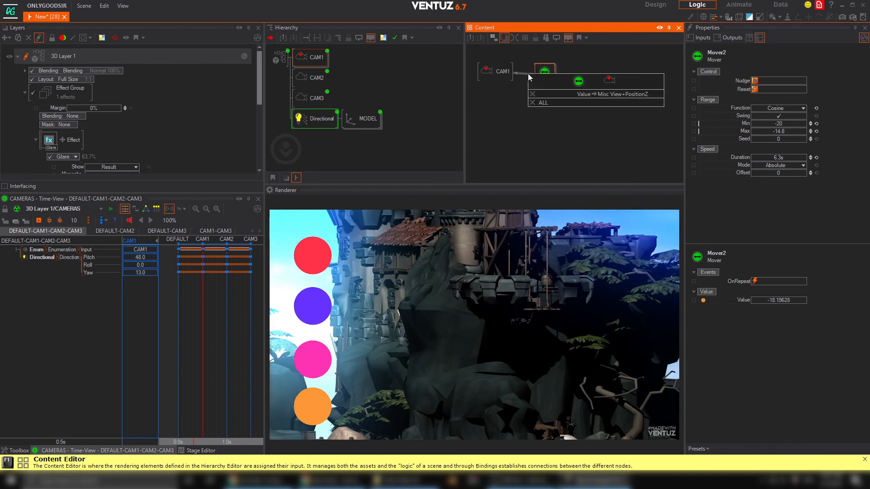
pyautogui.click(533, 94)
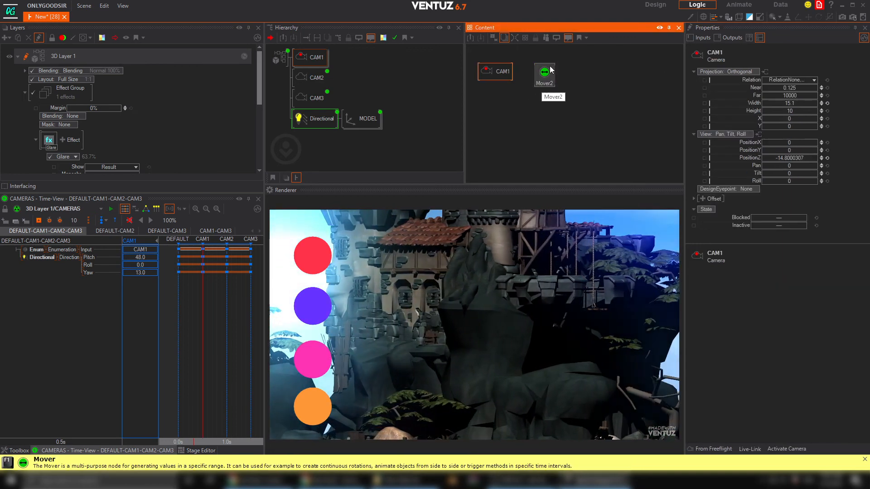
pyautogui.click(548, 71)
pyautogui.press('Delete')
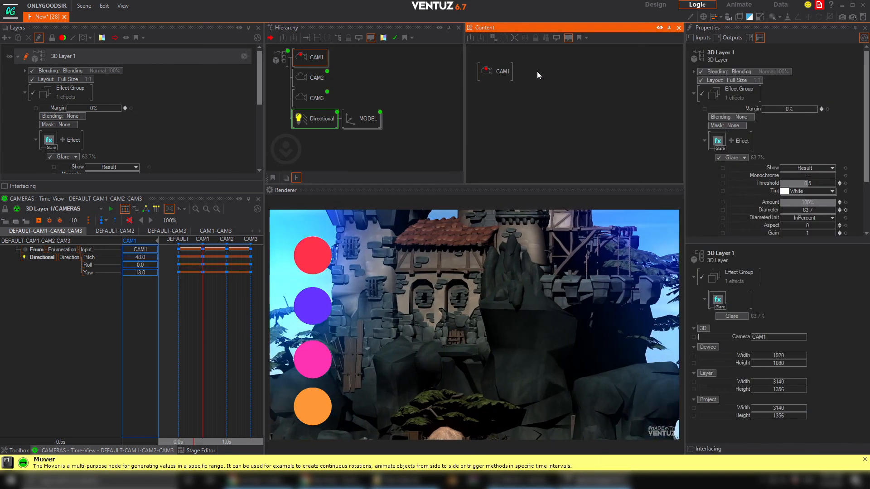
# Set CAM1's Width to 19.04, Height to 10.09, Position X/Y/Z to -1.3, 8.55, -16.7 and Tilt to -32.7, and compare the camera views
pyautogui.click(499, 71)
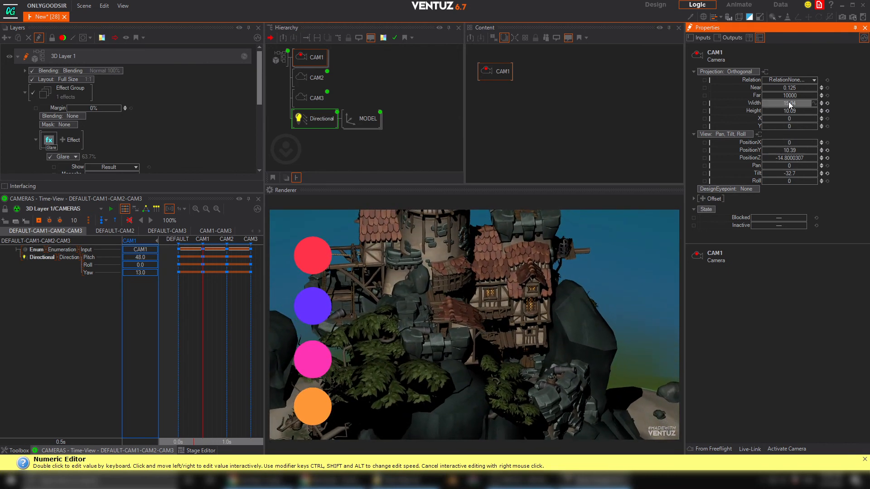
pyautogui.moveTo(784, 158)
pyautogui.mouseDown()
pyautogui.moveTo(793, 160)
pyautogui.moveTo(795, 142)
pyautogui.moveTo(787, 143)
pyautogui.moveTo(792, 157)
pyautogui.moveTo(773, 147)
pyautogui.mouseUp()
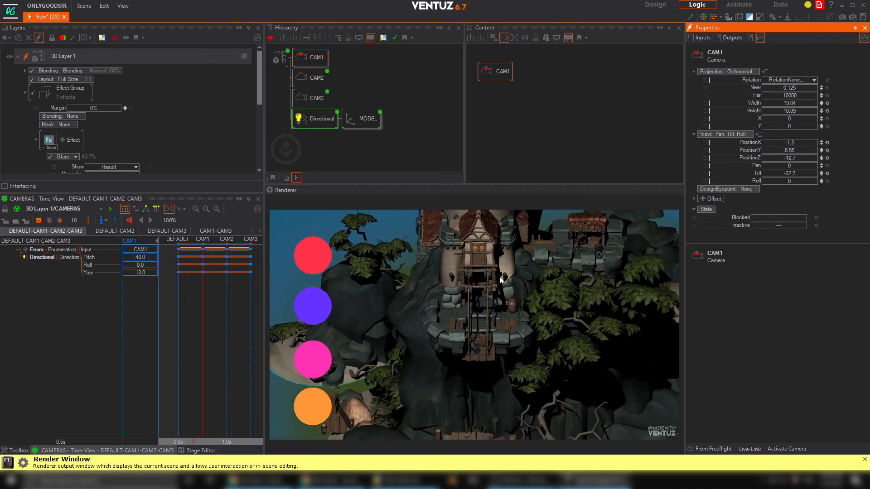
pyautogui.click(317, 259)
pyautogui.click(307, 316)
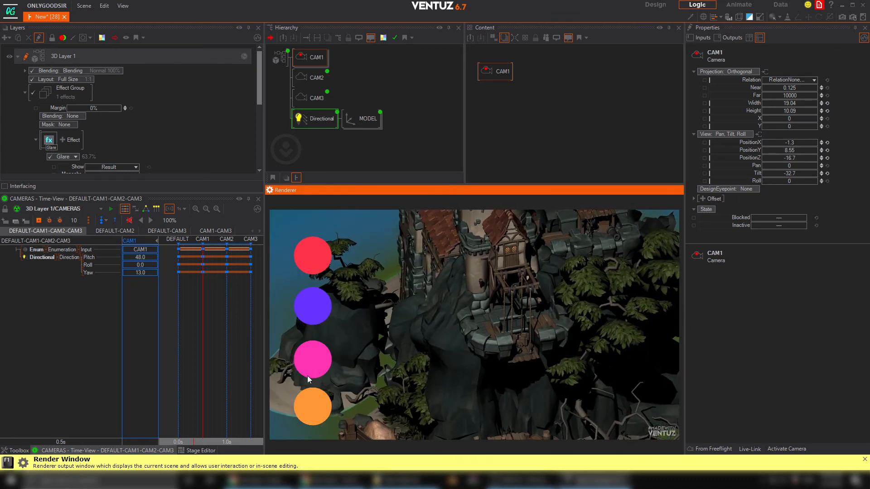
pyautogui.click(311, 399)
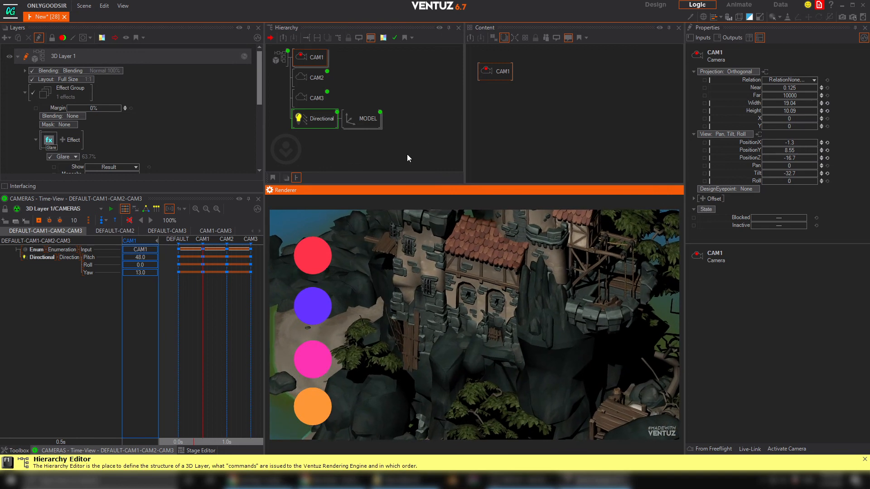
# Reduce the Directional light's Shadow Map Amount to 72%
pyautogui.click(320, 120)
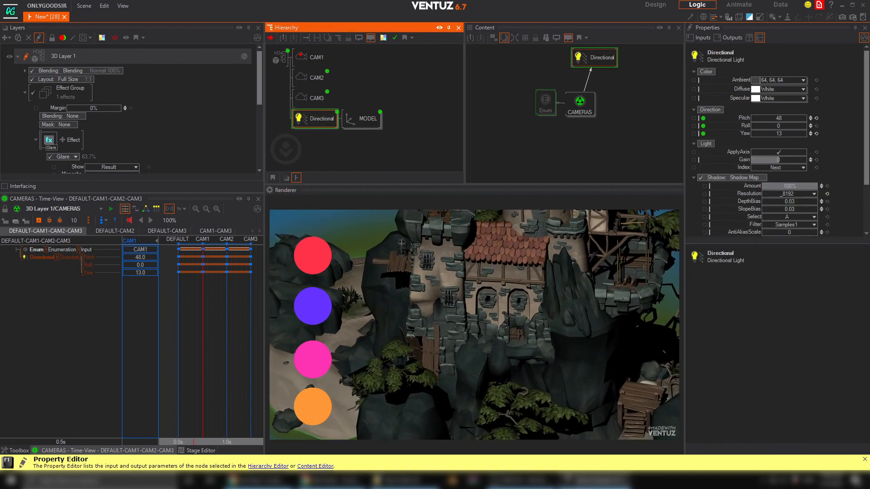
pyautogui.click(784, 187)
pyautogui.moveTo(784, 187); pyautogui.dragTo(794, 188)
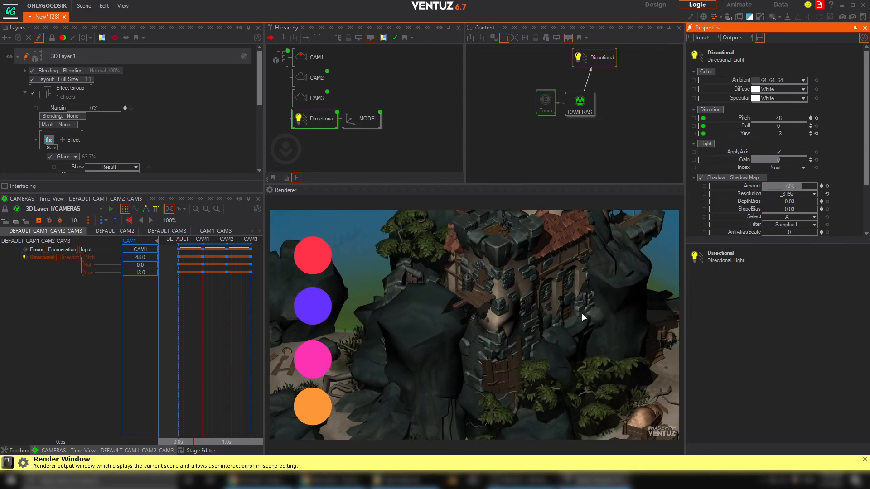
# Cycle through the cameras with the round touch buttons to examine the softened shadows and the light changes in each view
pyautogui.click(319, 253)
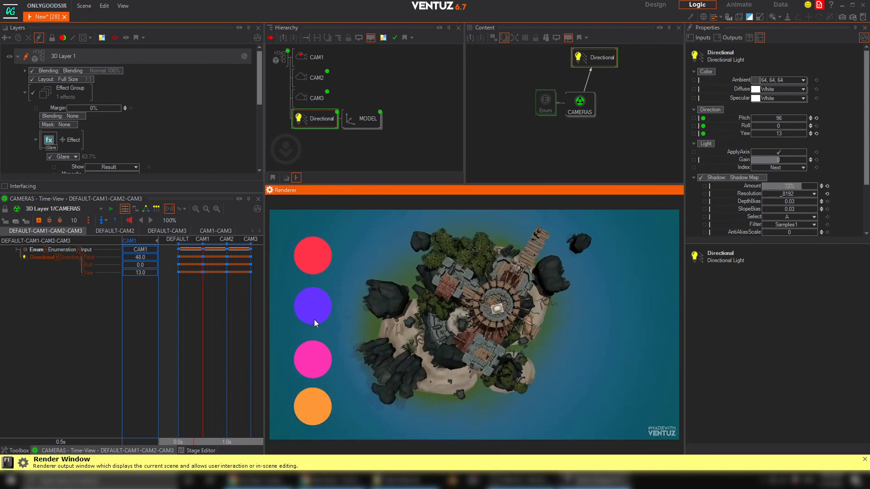
pyautogui.click(314, 319)
pyautogui.click(311, 407)
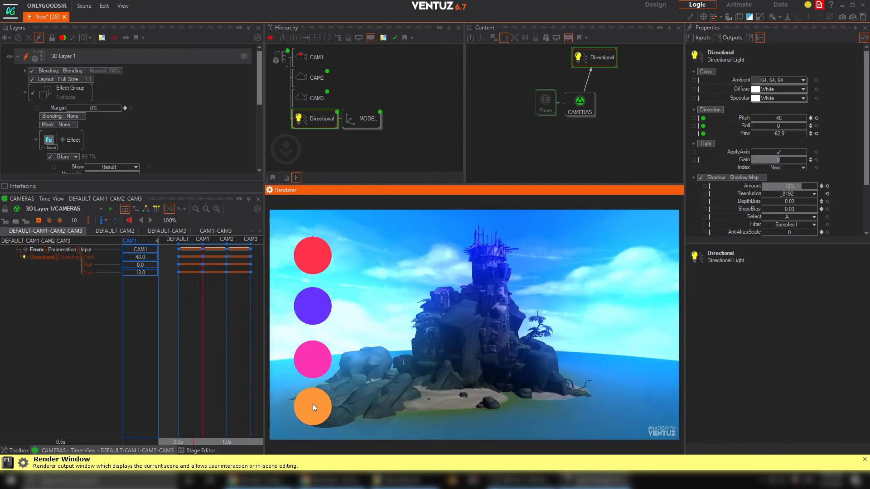
pyautogui.click(314, 245)
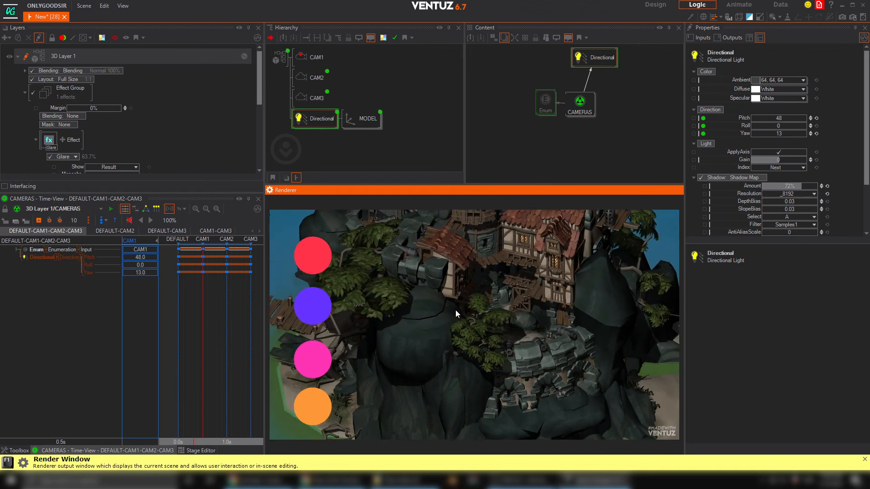
pyautogui.click(318, 259)
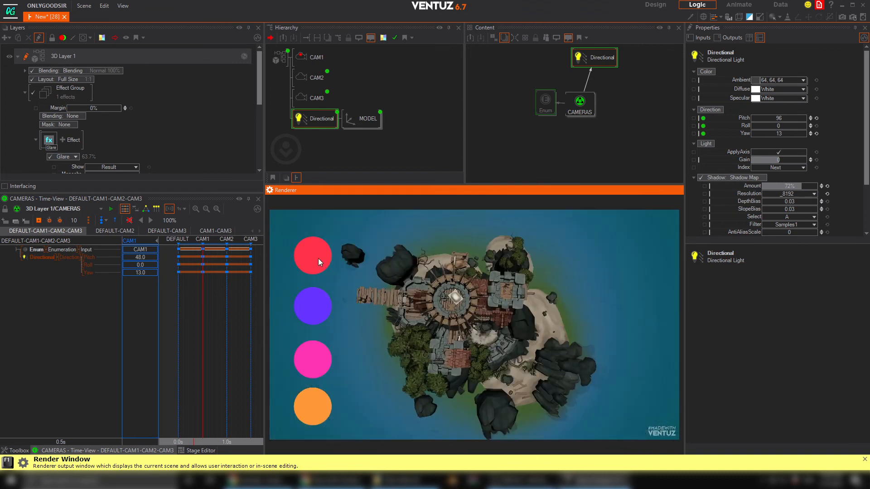
pyautogui.click(309, 296)
pyautogui.click(316, 349)
pyautogui.click(314, 405)
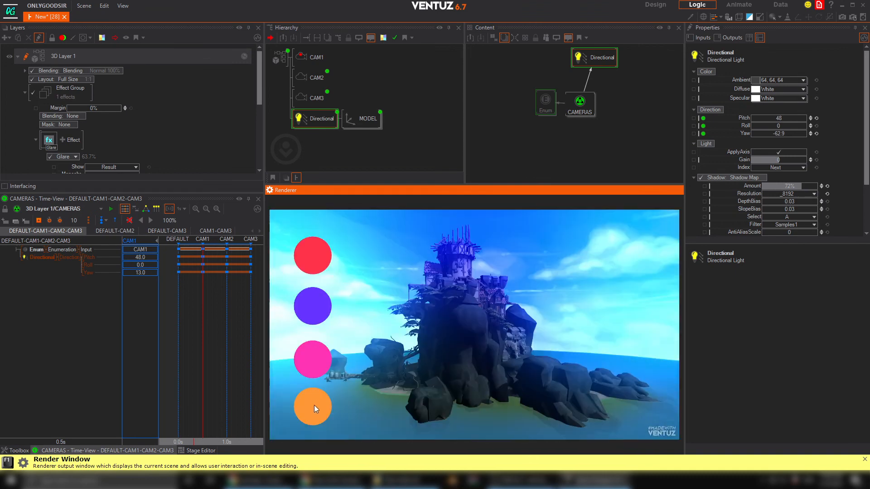